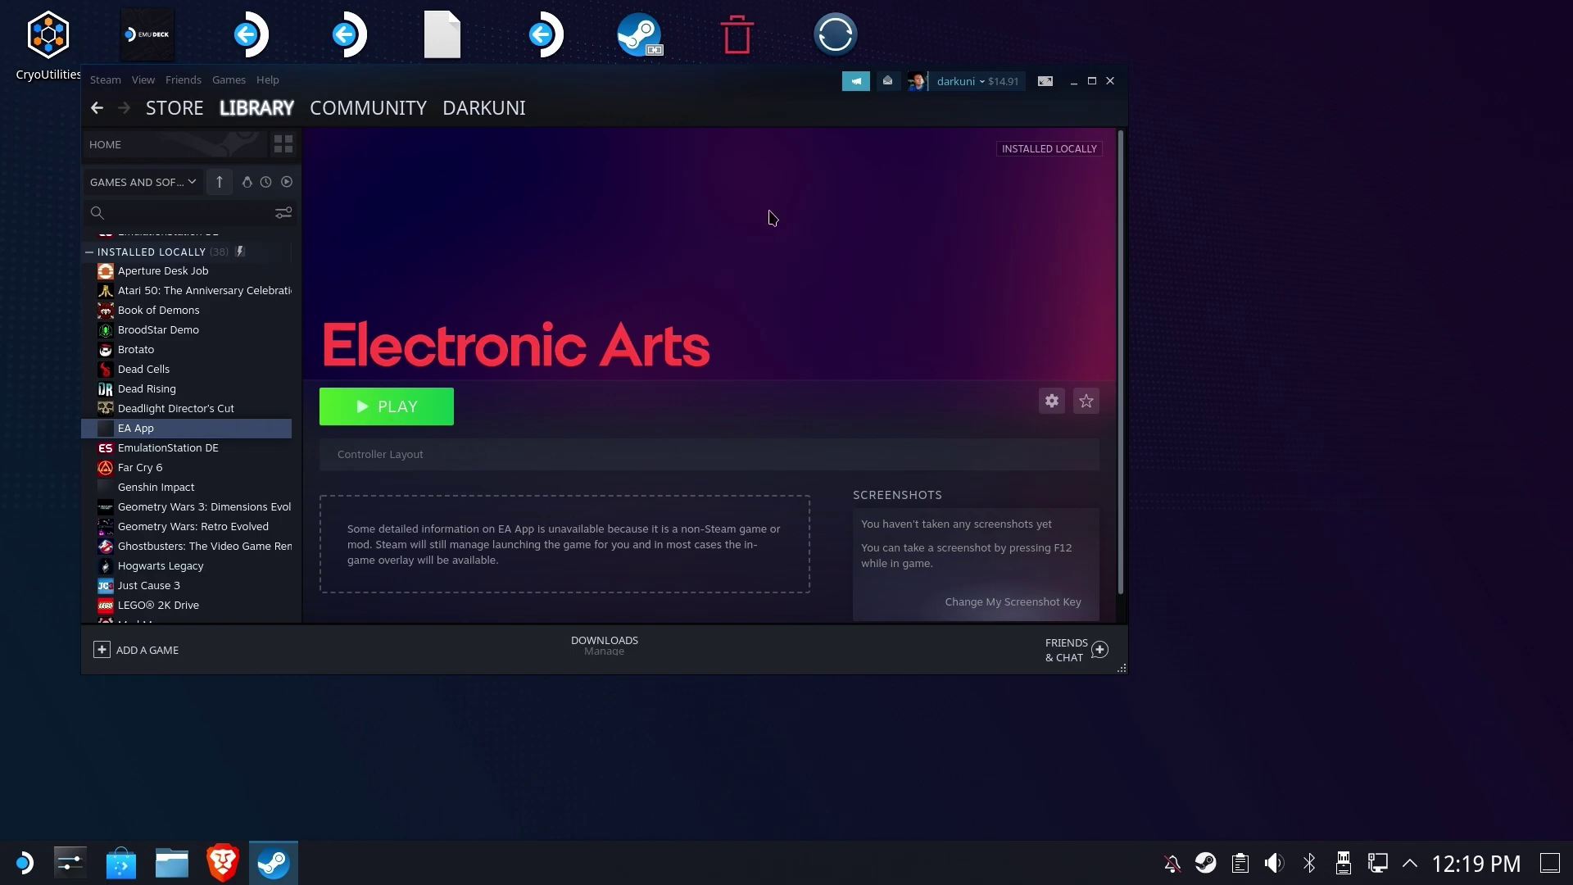
# - Launch the EA App from the Steam library and view the installed Mass Effect Legendary Edition game page
pyautogui.click(399, 411)
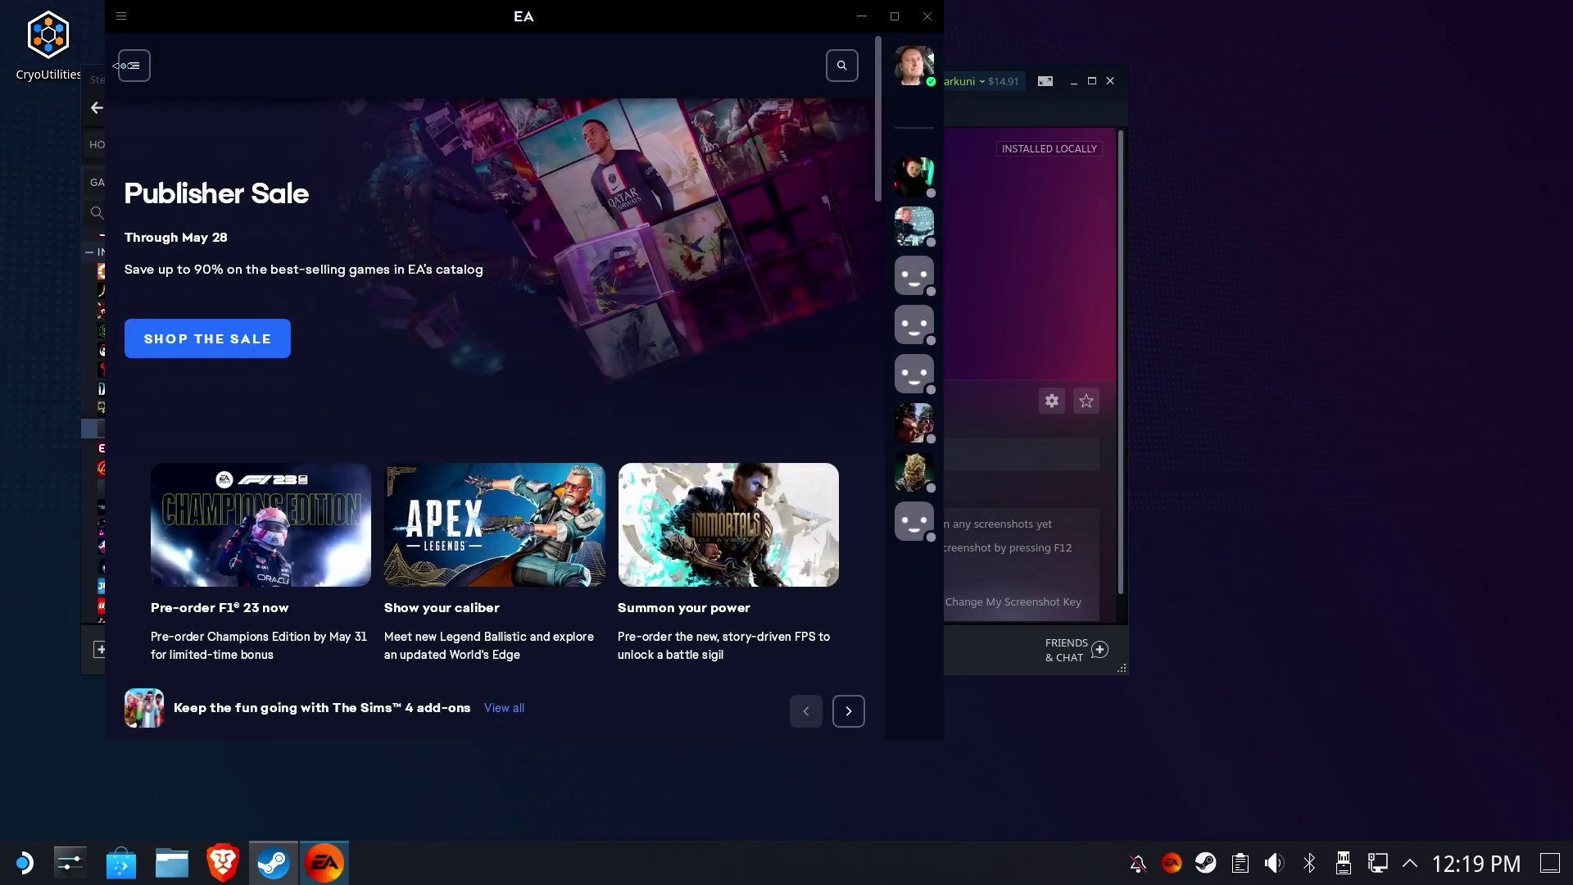
pyautogui.click(134, 66)
pyautogui.click(198, 232)
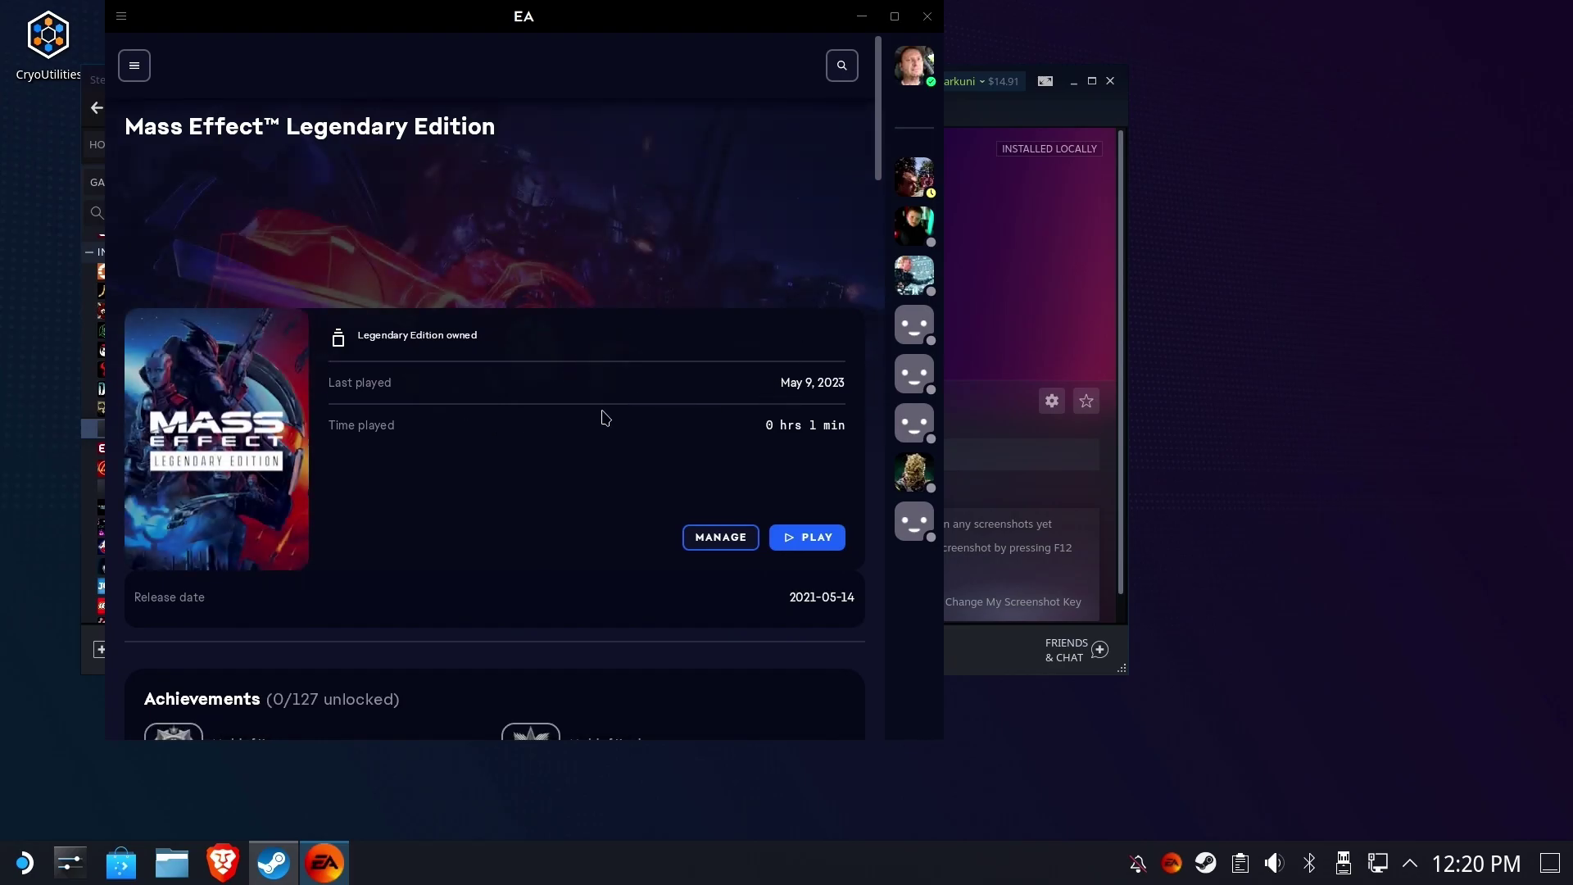
# - Close the EA window and stop the EA App still running in Steam
pyautogui.click(134, 65)
pyautogui.click(935, 20)
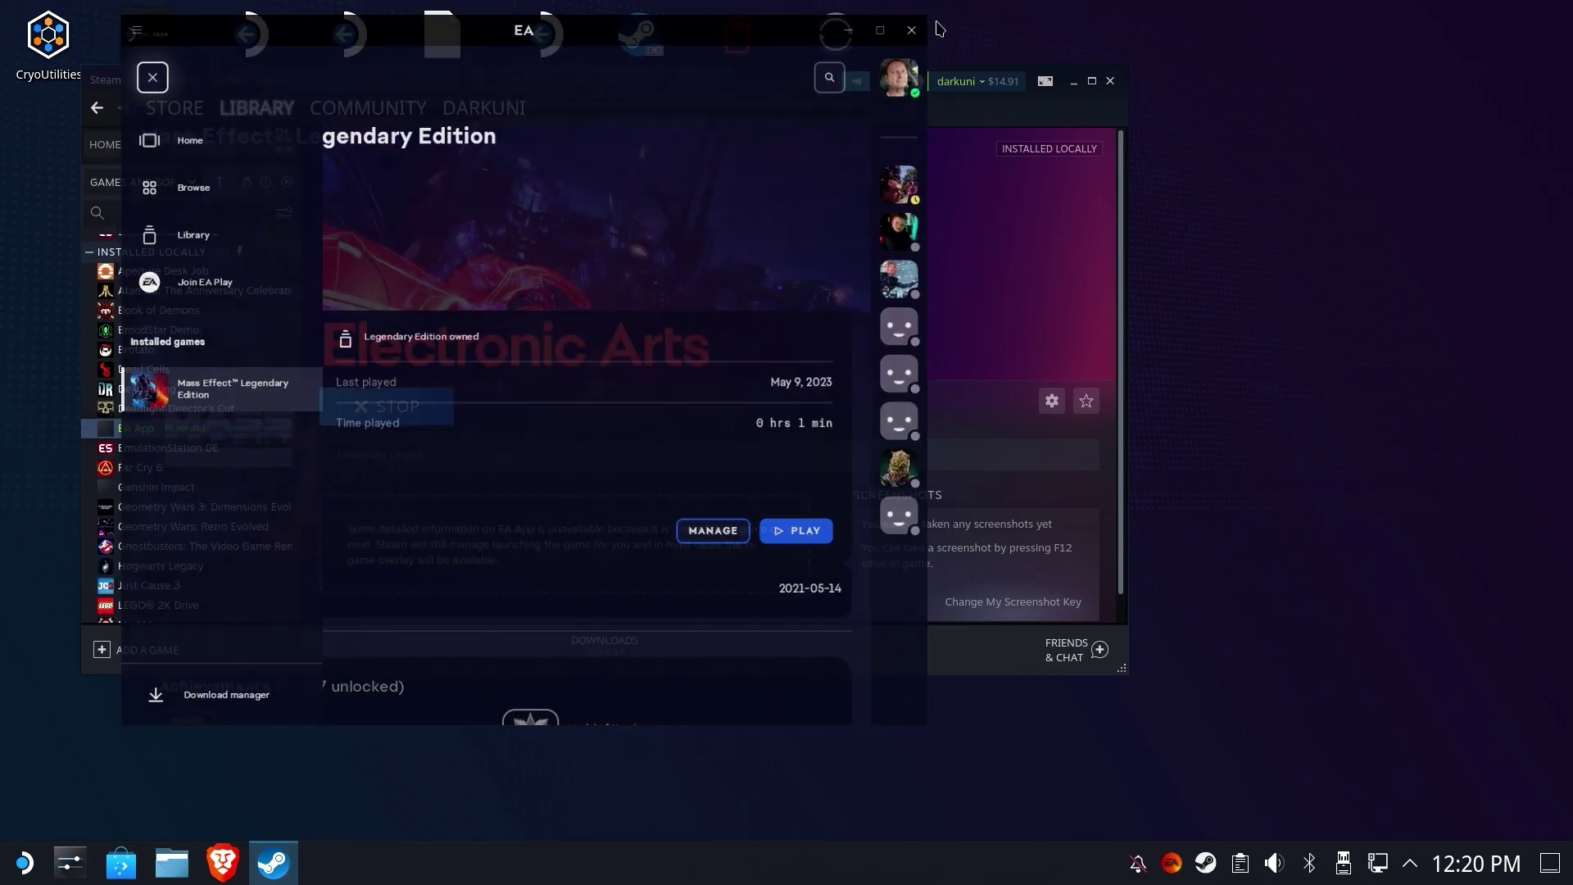
pyautogui.click(392, 406)
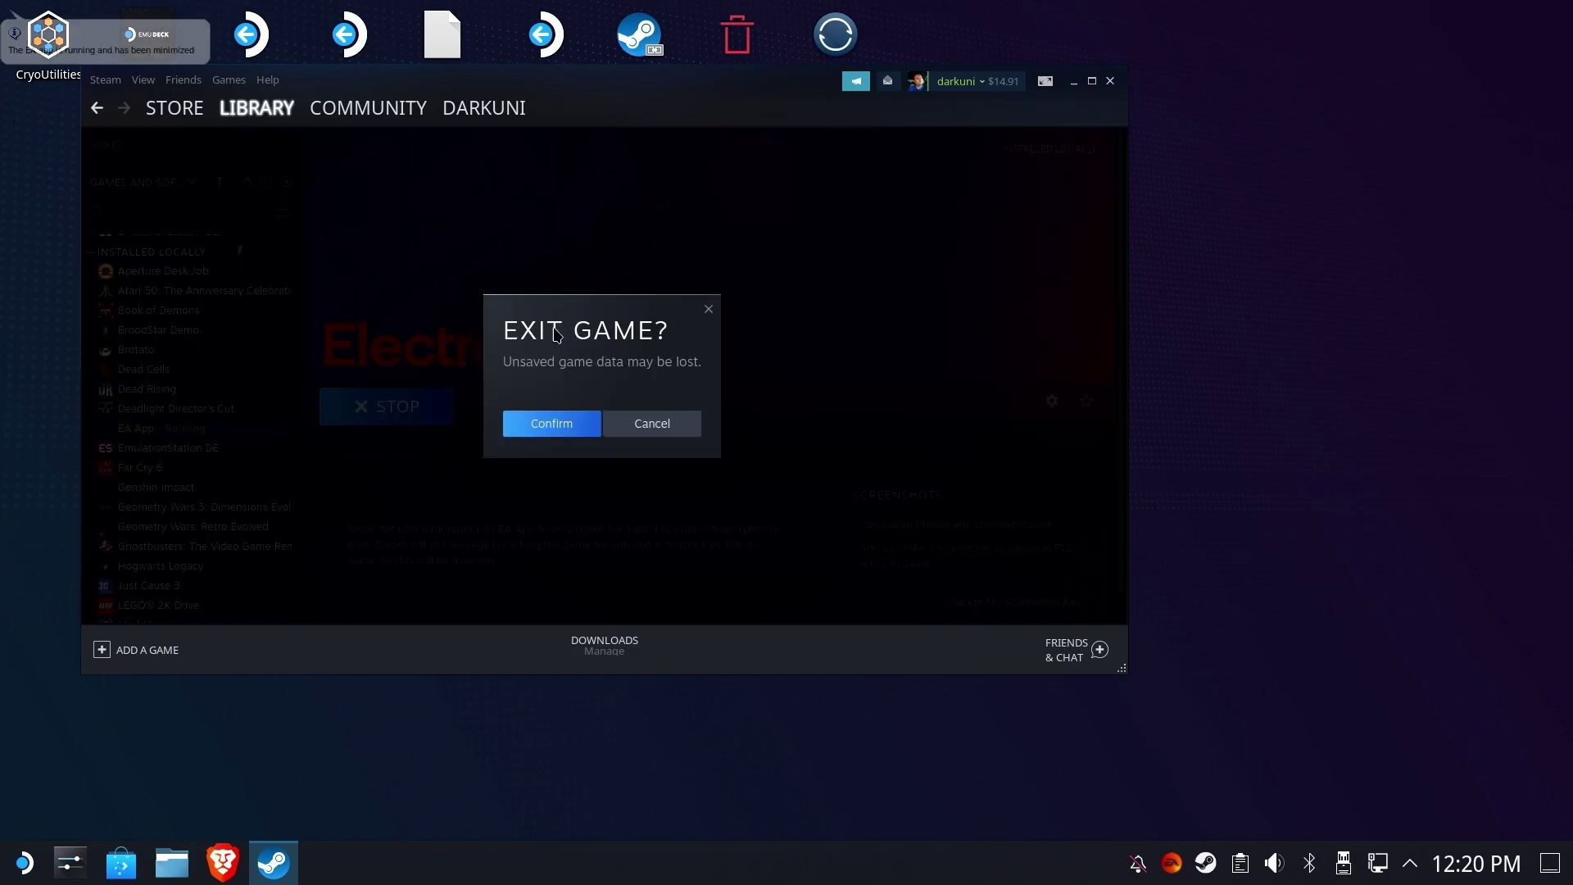
pyautogui.click(545, 429)
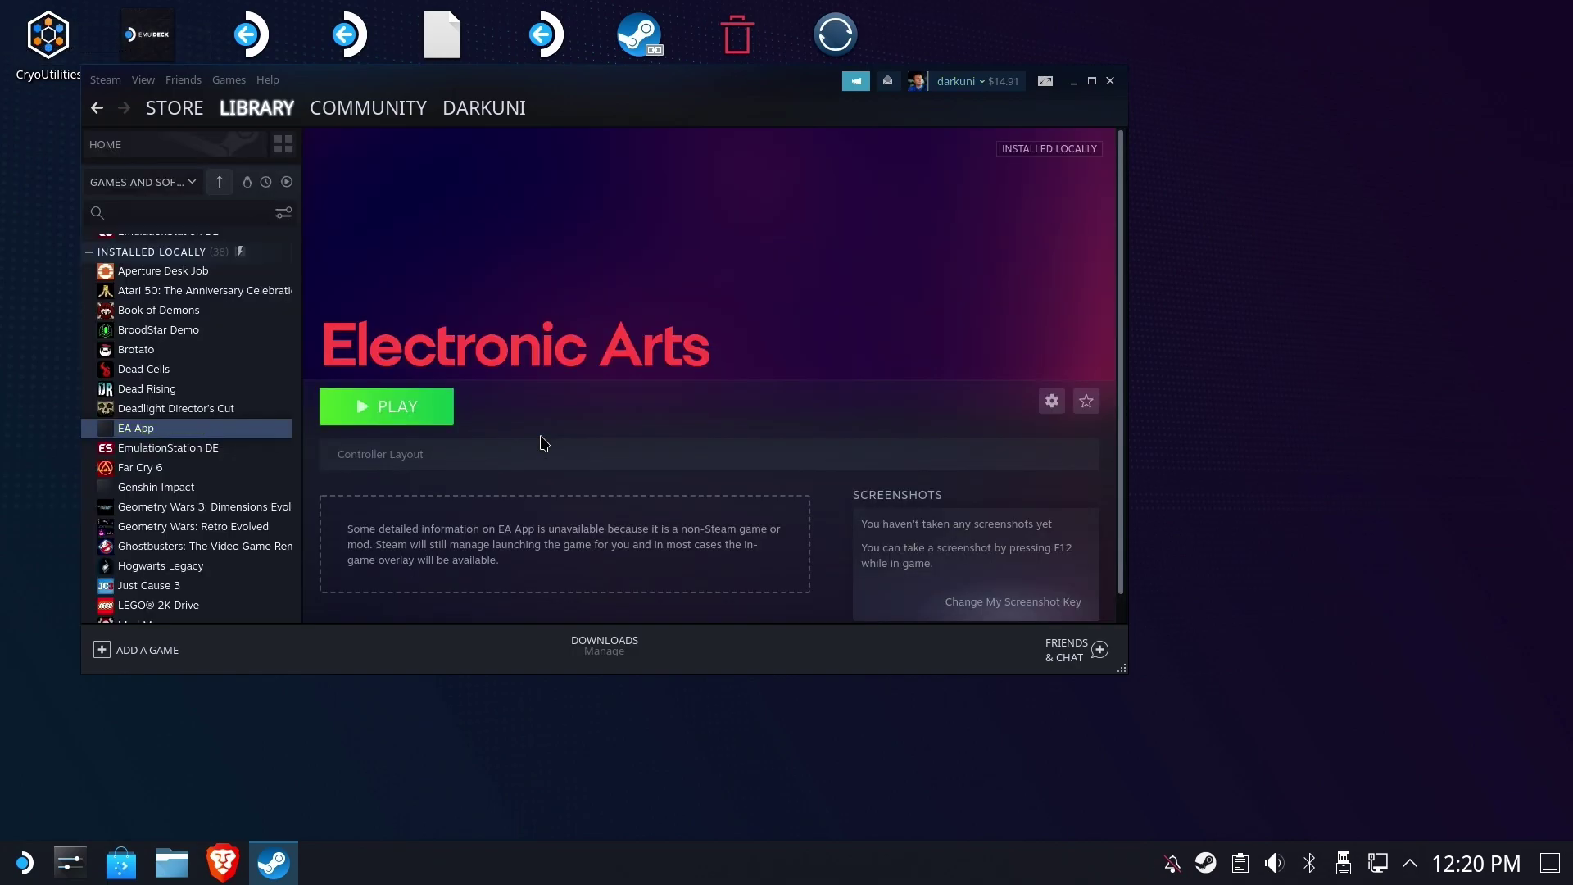
# - Open Protontricks and select the non-Steam shortcut EA App to look up its app ID
pyautogui.click(24, 863)
pyautogui.moveTo(76, 565)
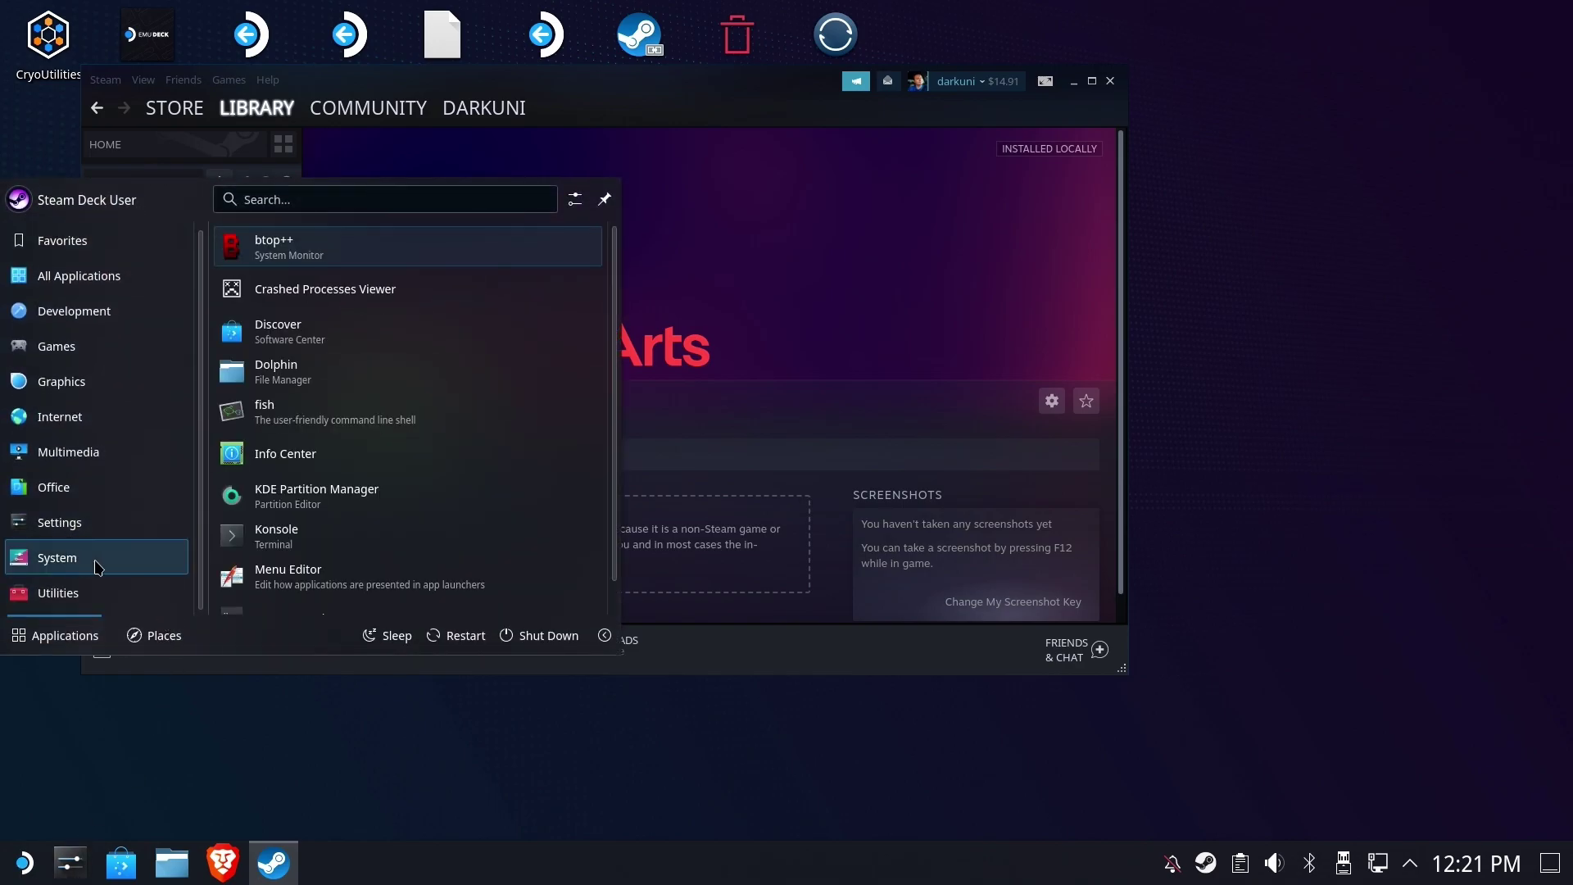
pyautogui.moveTo(60, 595)
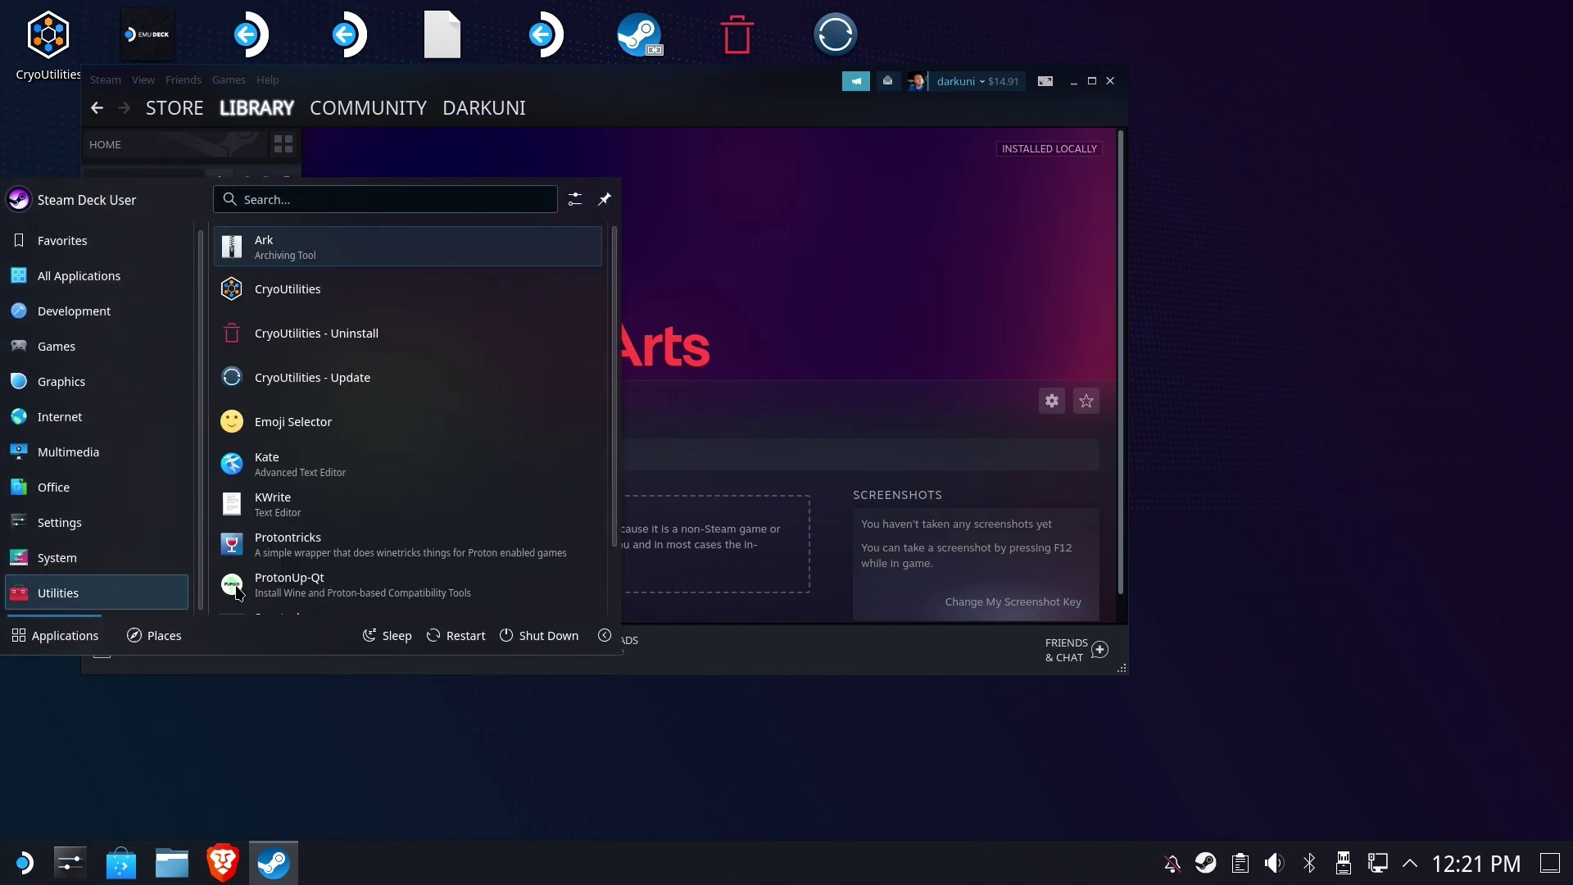
pyautogui.click(300, 548)
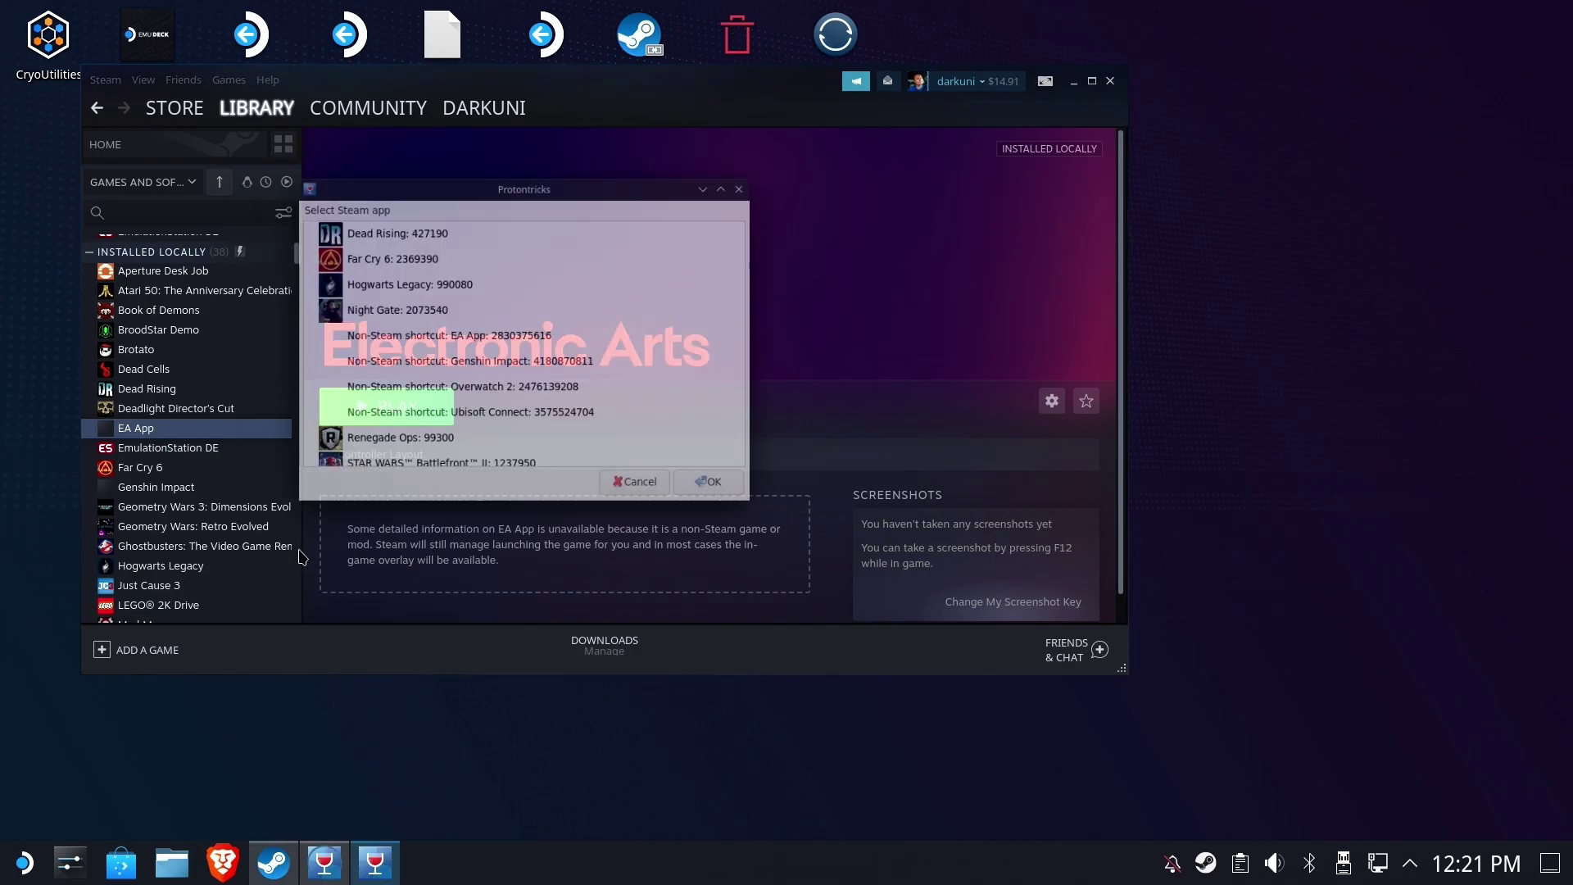
pyautogui.click(487, 342)
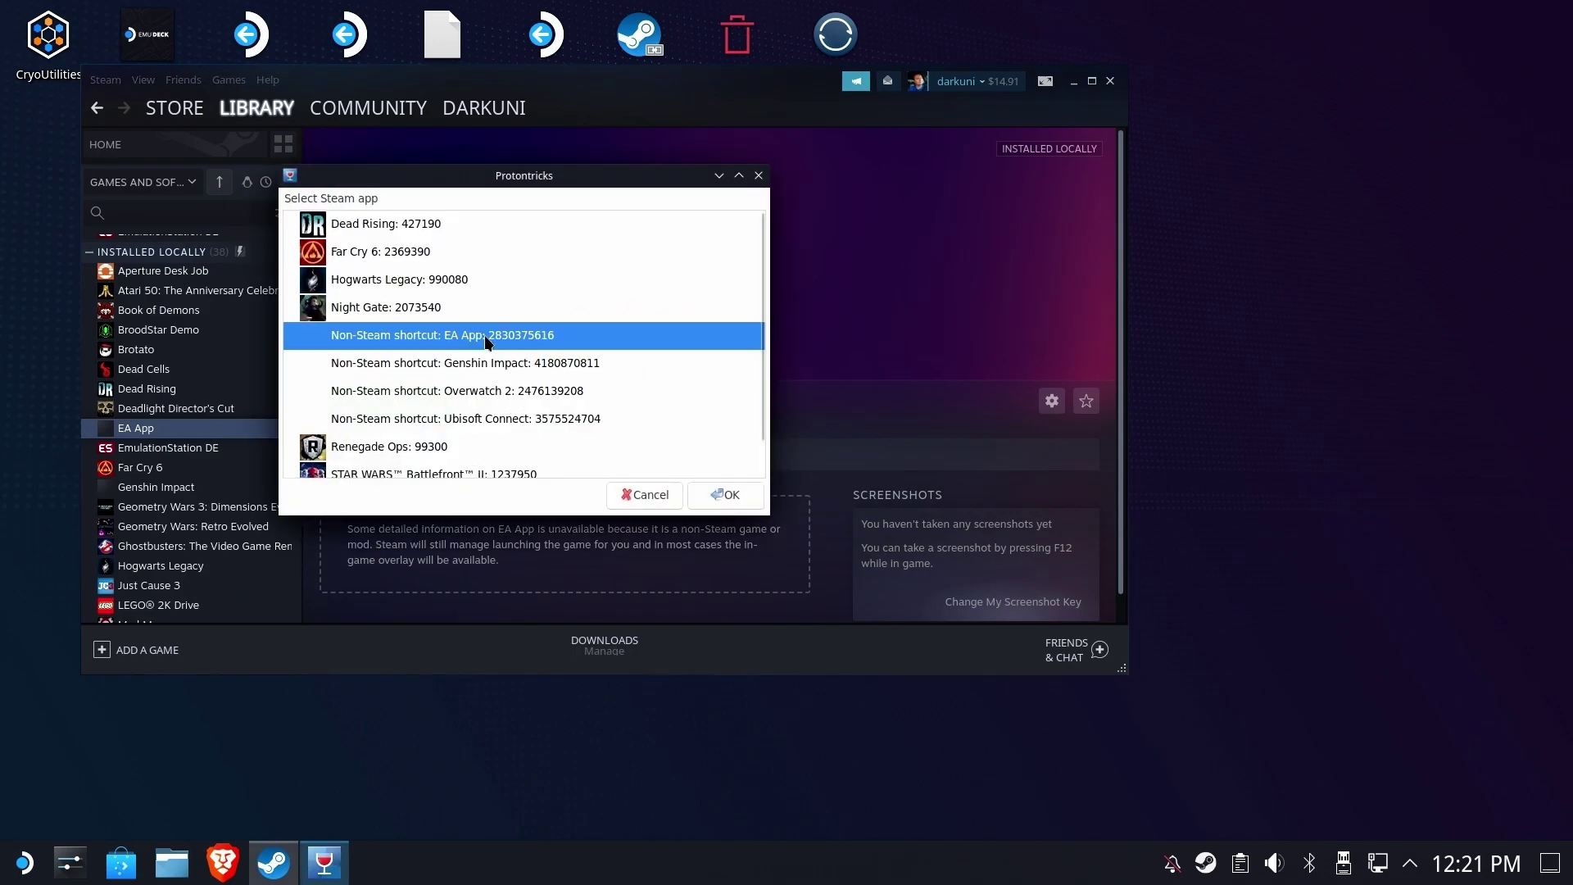
# - Switch to Dolphin, open compatdata in the first pane with its full path shown, and move the window clear of the Protontricks selection
pyautogui.click(174, 860)
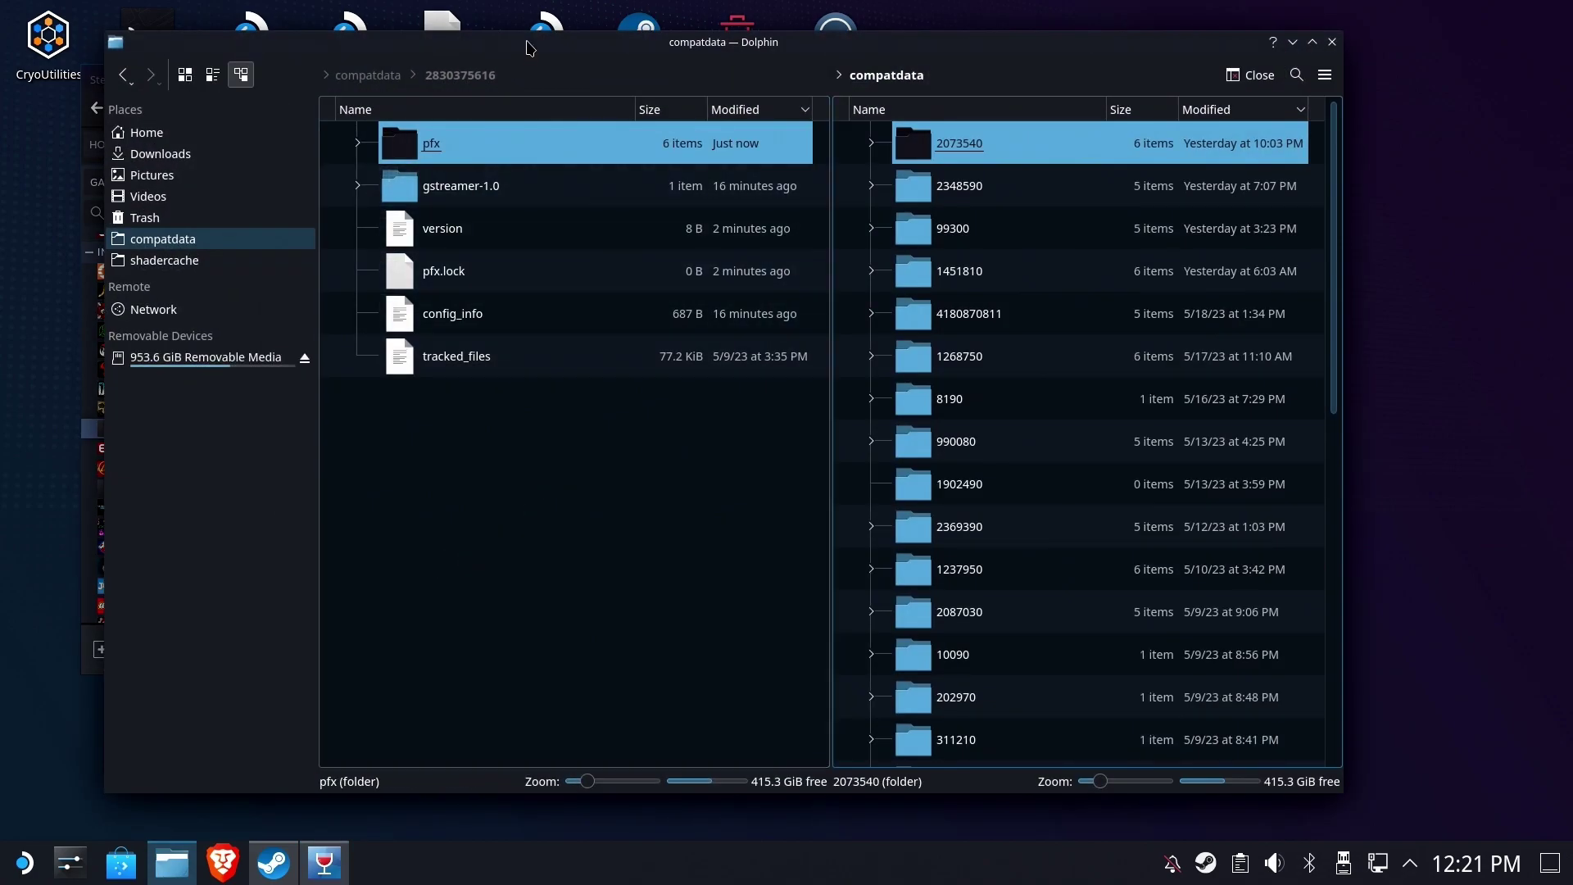
pyautogui.moveTo(530, 42); pyautogui.dragTo(894, 177)
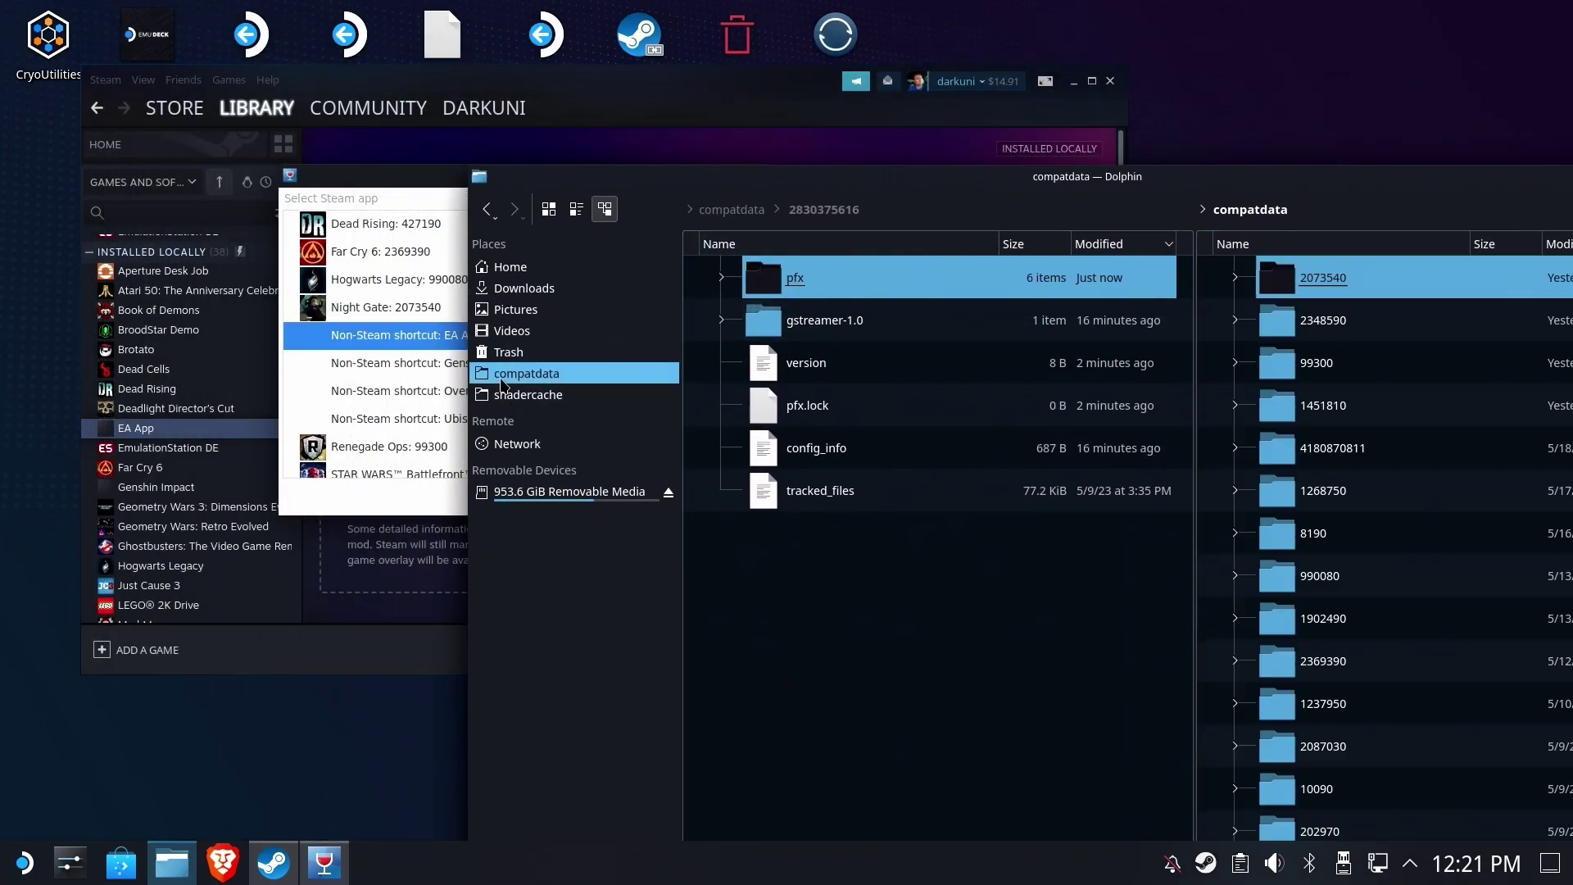
pyautogui.click(874, 592)
pyautogui.click(514, 379)
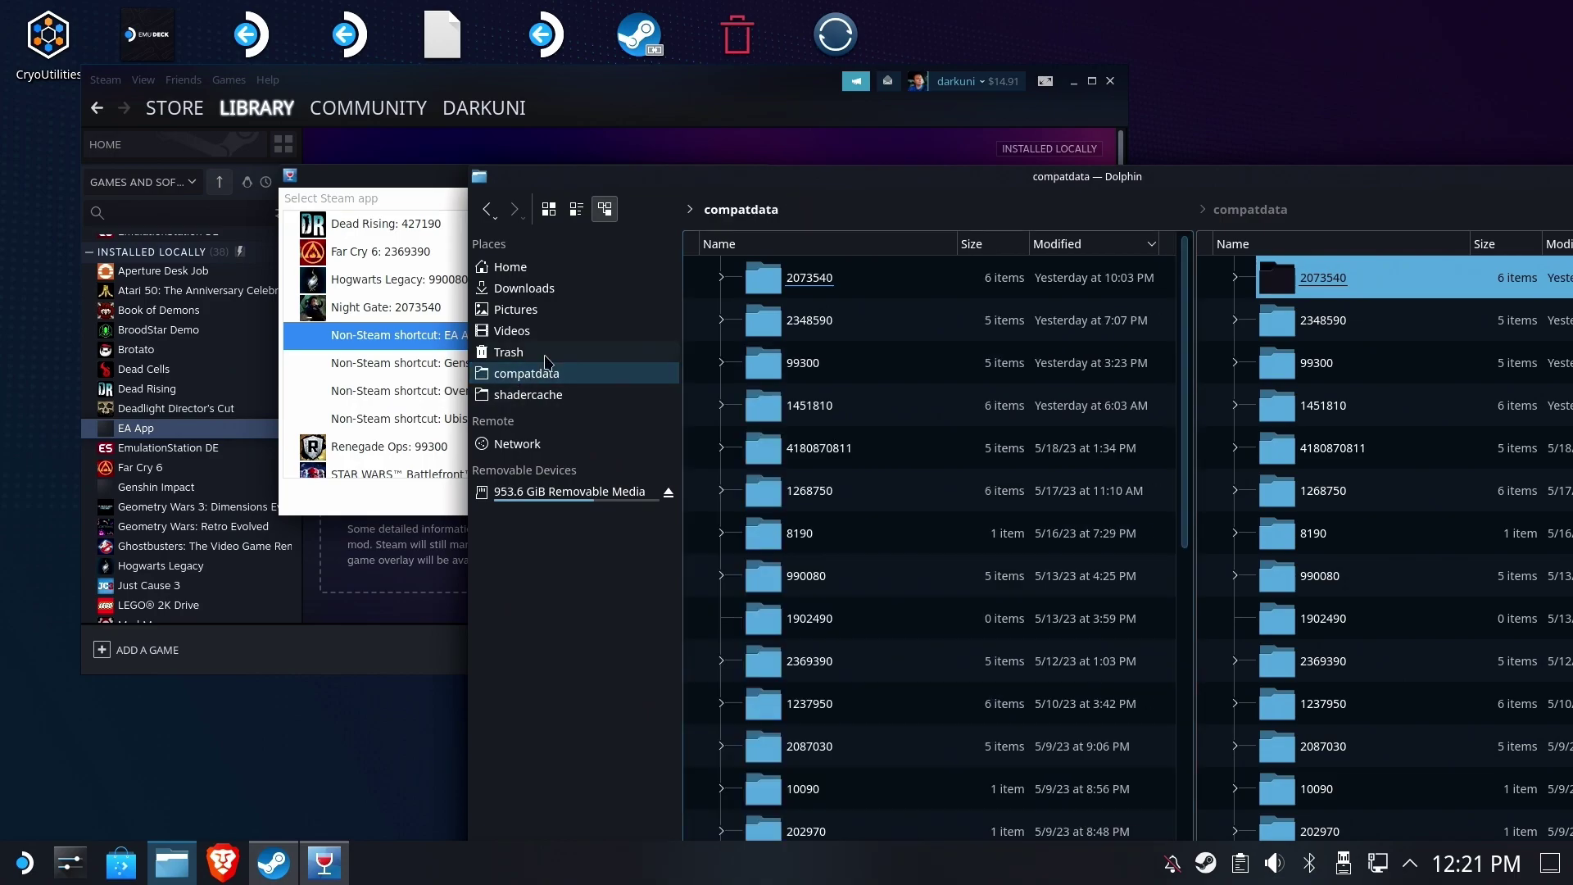
pyautogui.click(869, 210)
pyautogui.moveTo(815, 181); pyautogui.dragTo(720, 380)
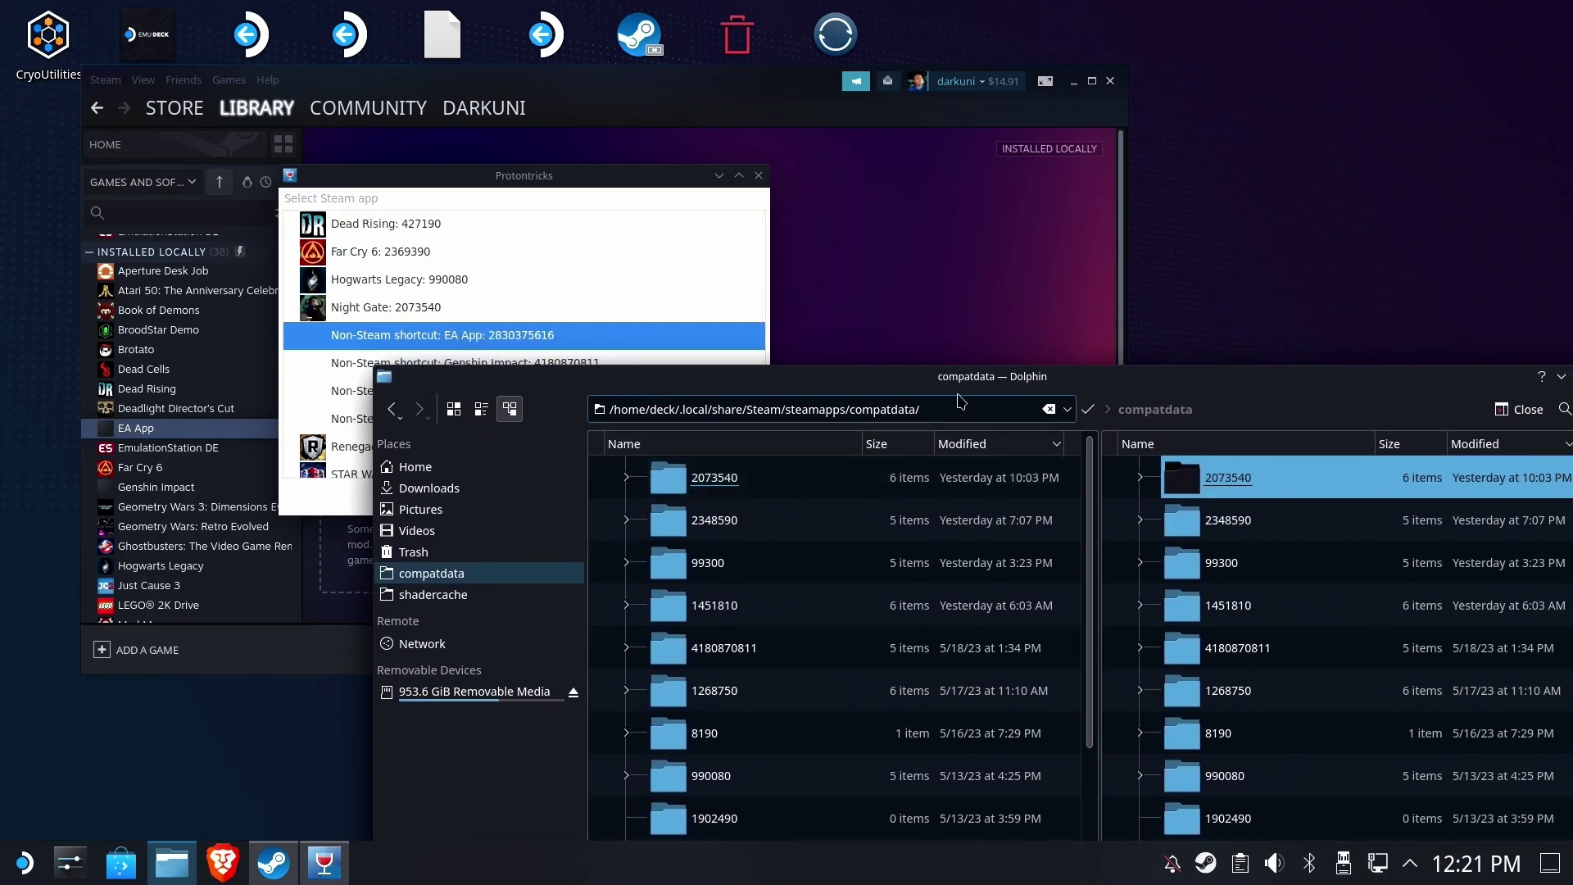
pyautogui.click(774, 443)
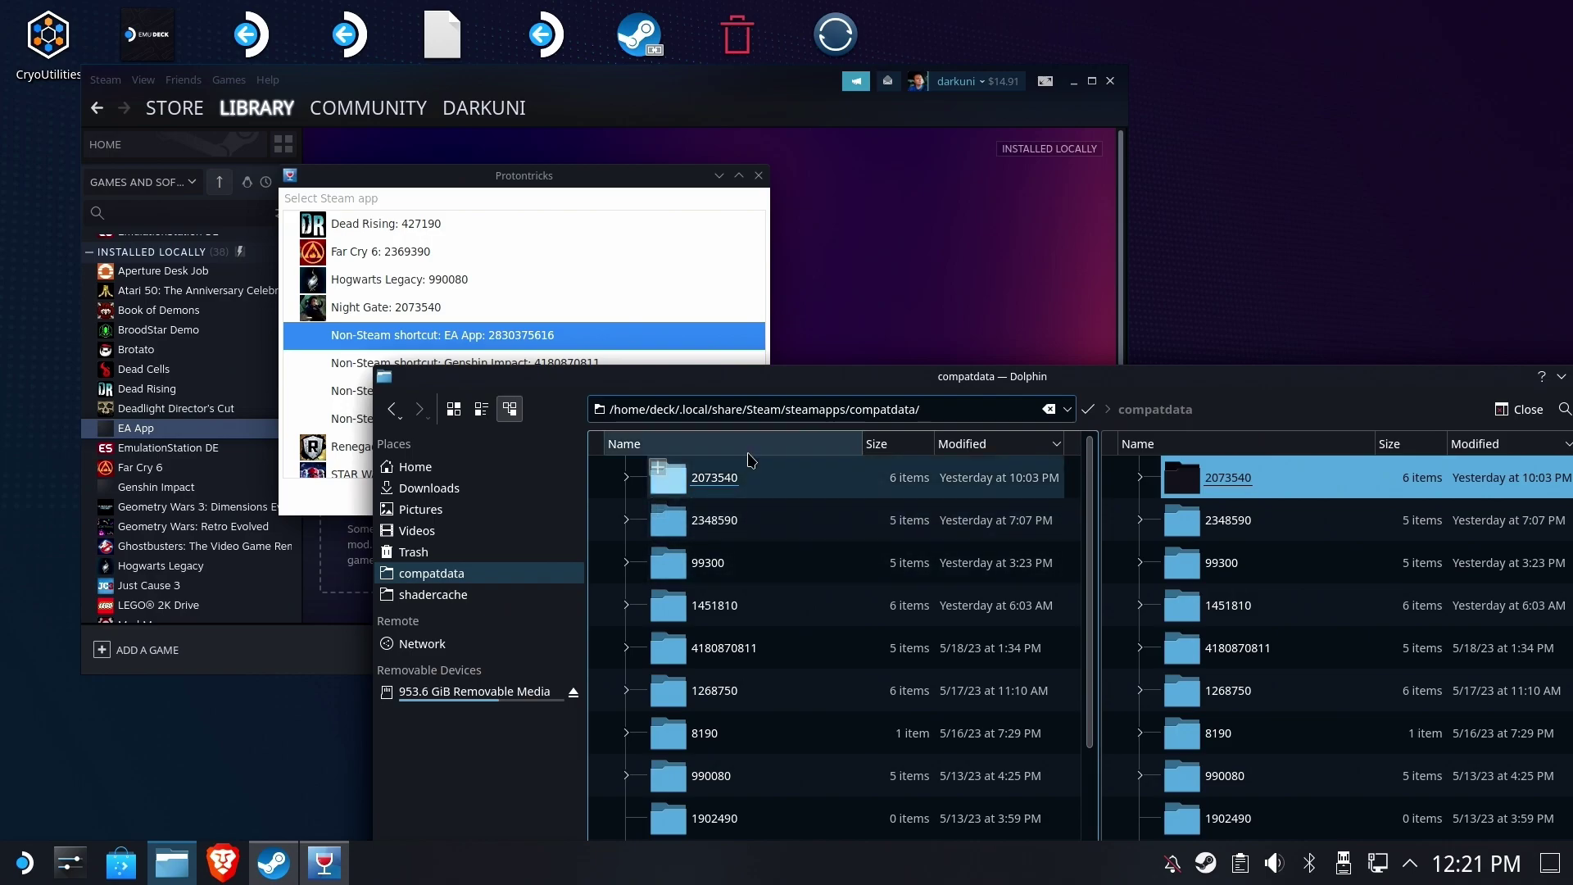
pyautogui.click(775, 443)
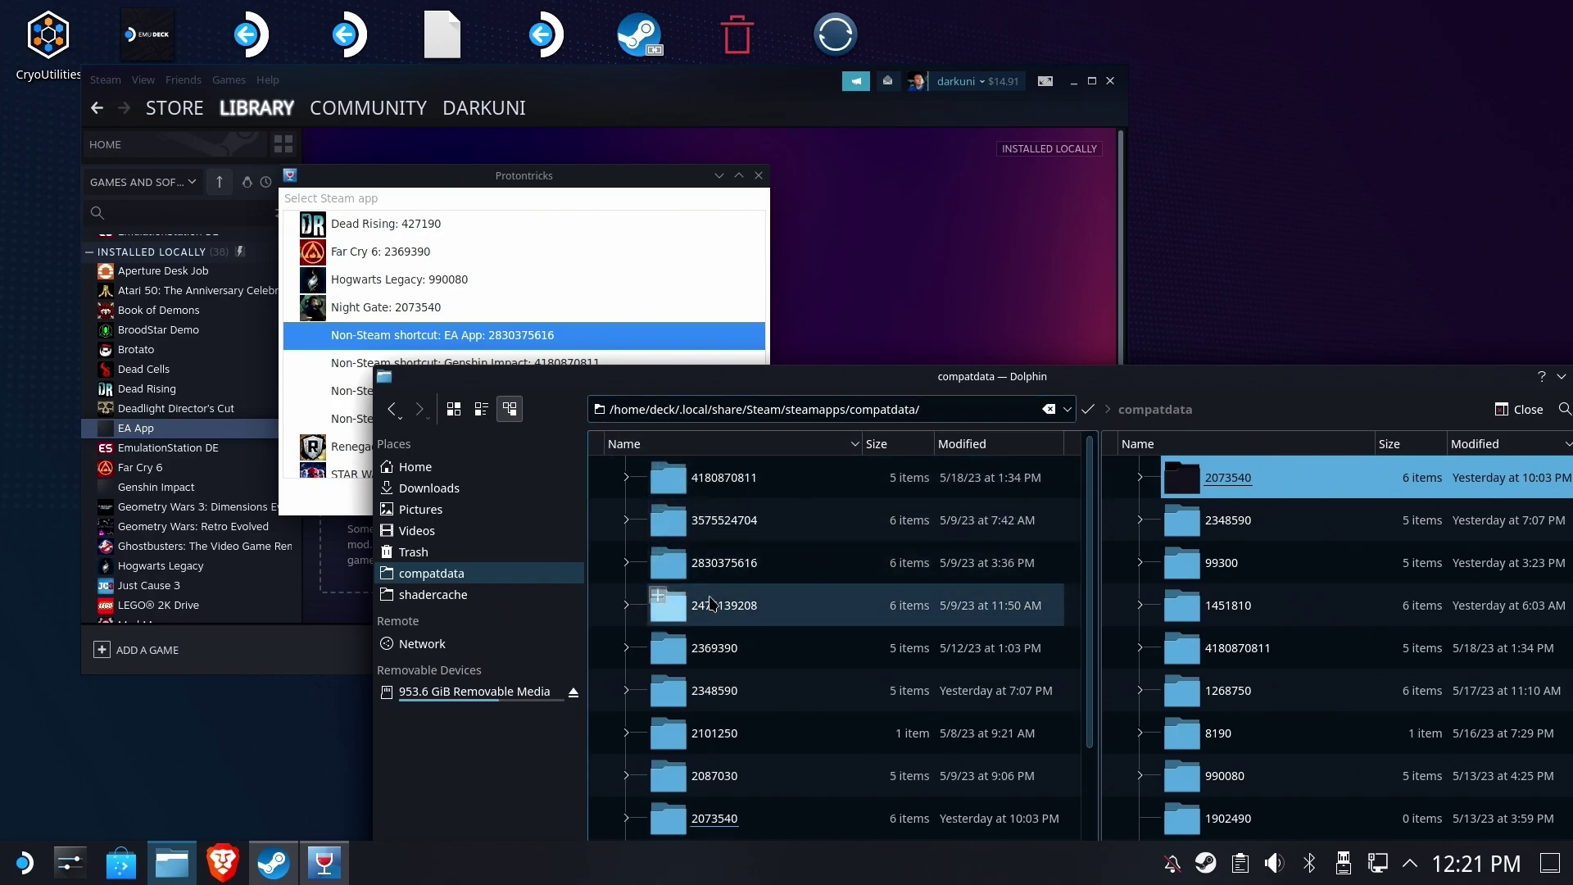
pyautogui.click(737, 563)
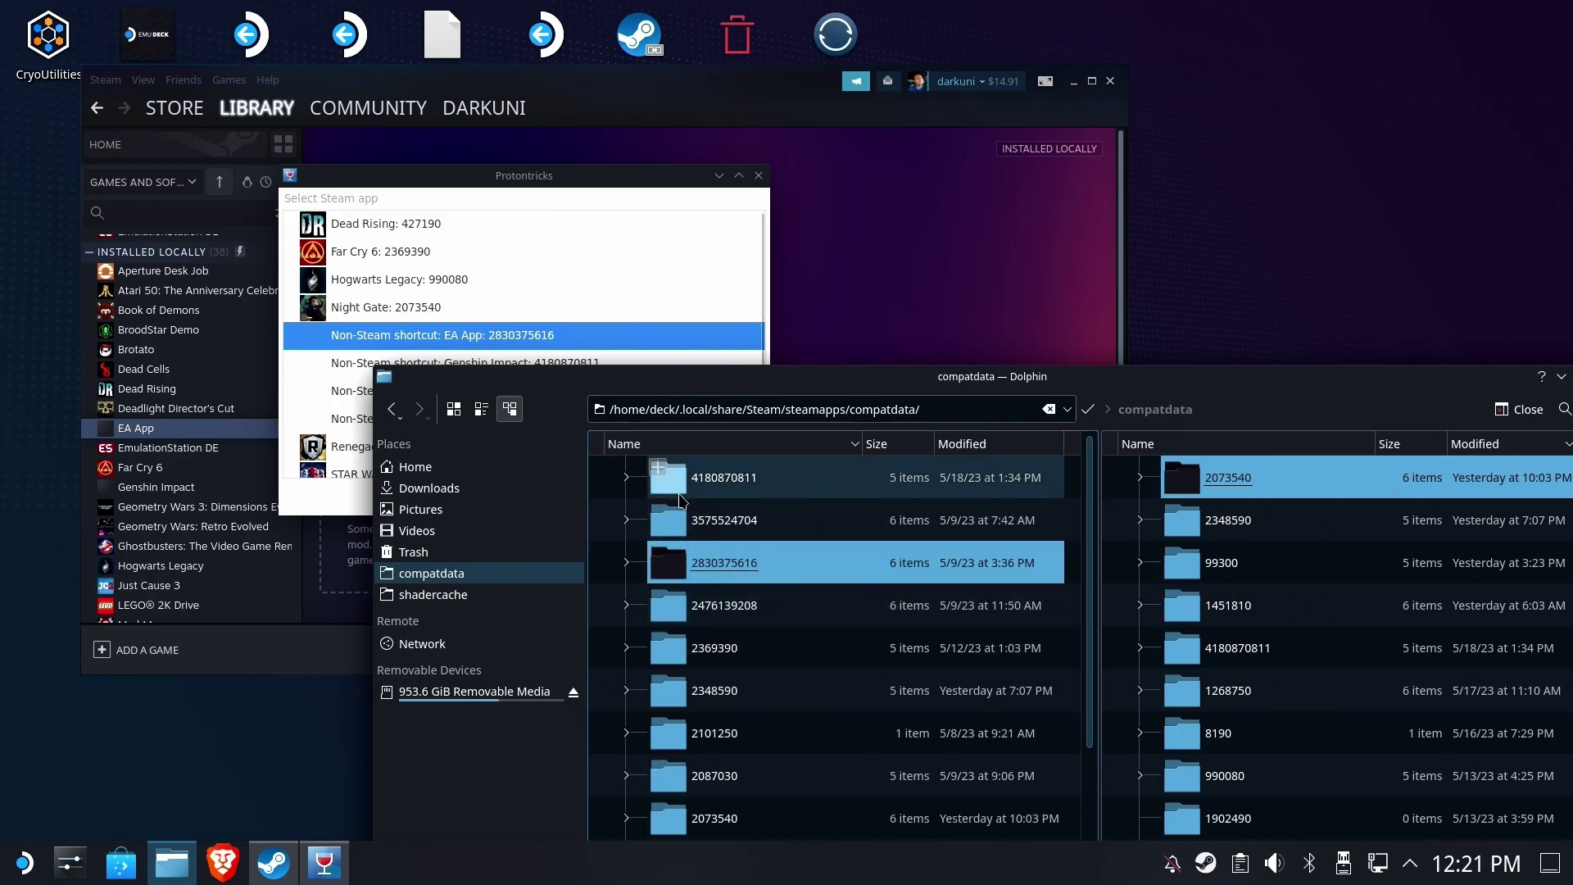
pyautogui.doubleClick(709, 565)
pyautogui.click(831, 410)
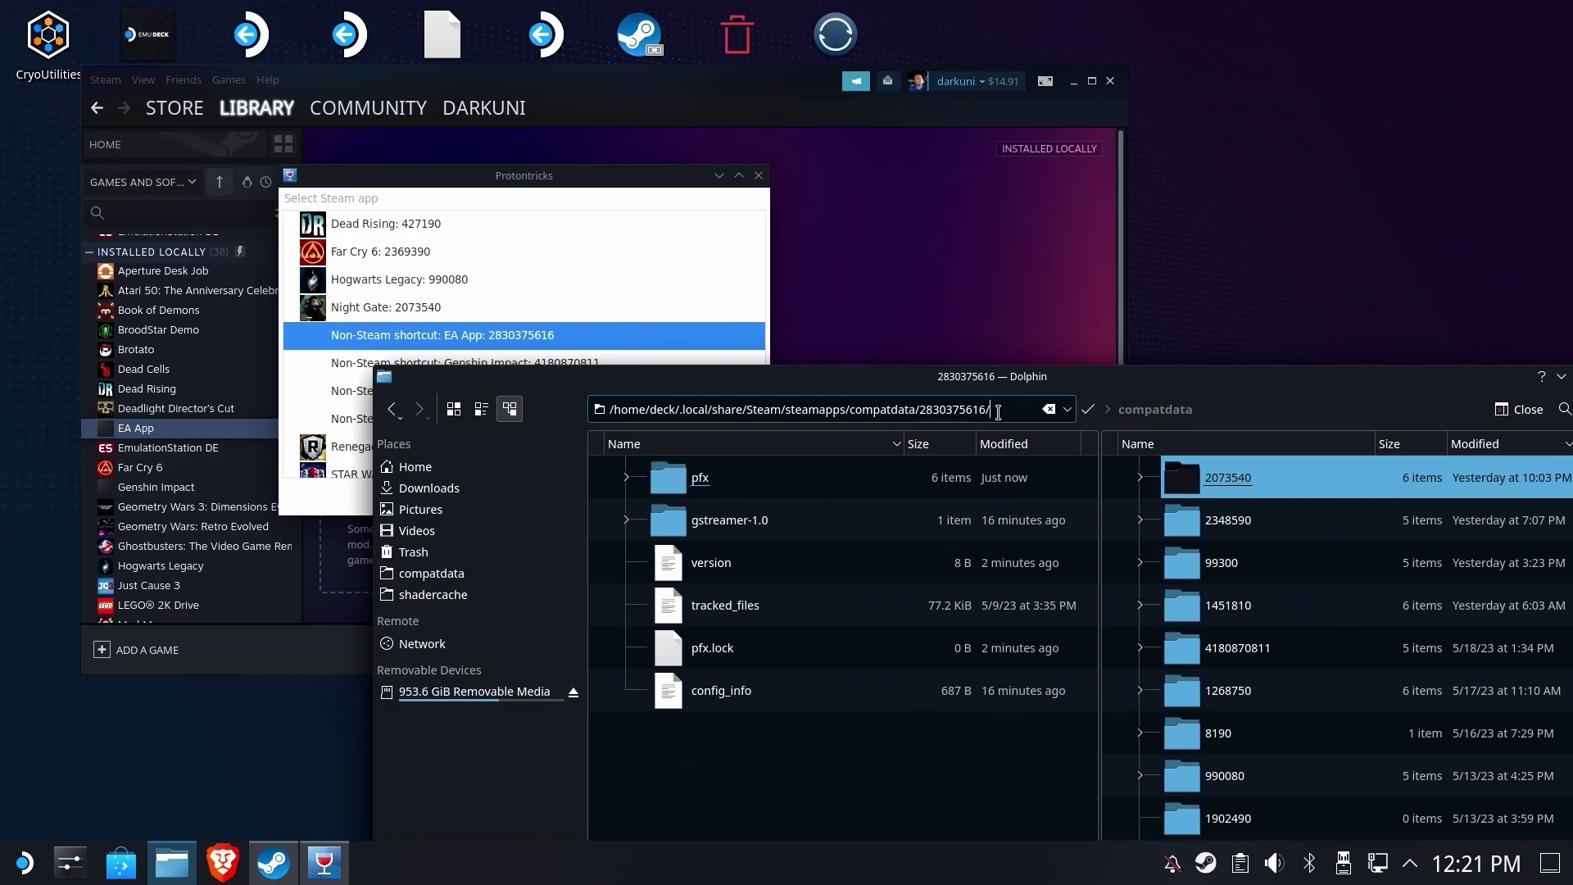
# - Show the full editable path of the compatdata folder in Dolphin's second pane
pyautogui.click(1309, 522)
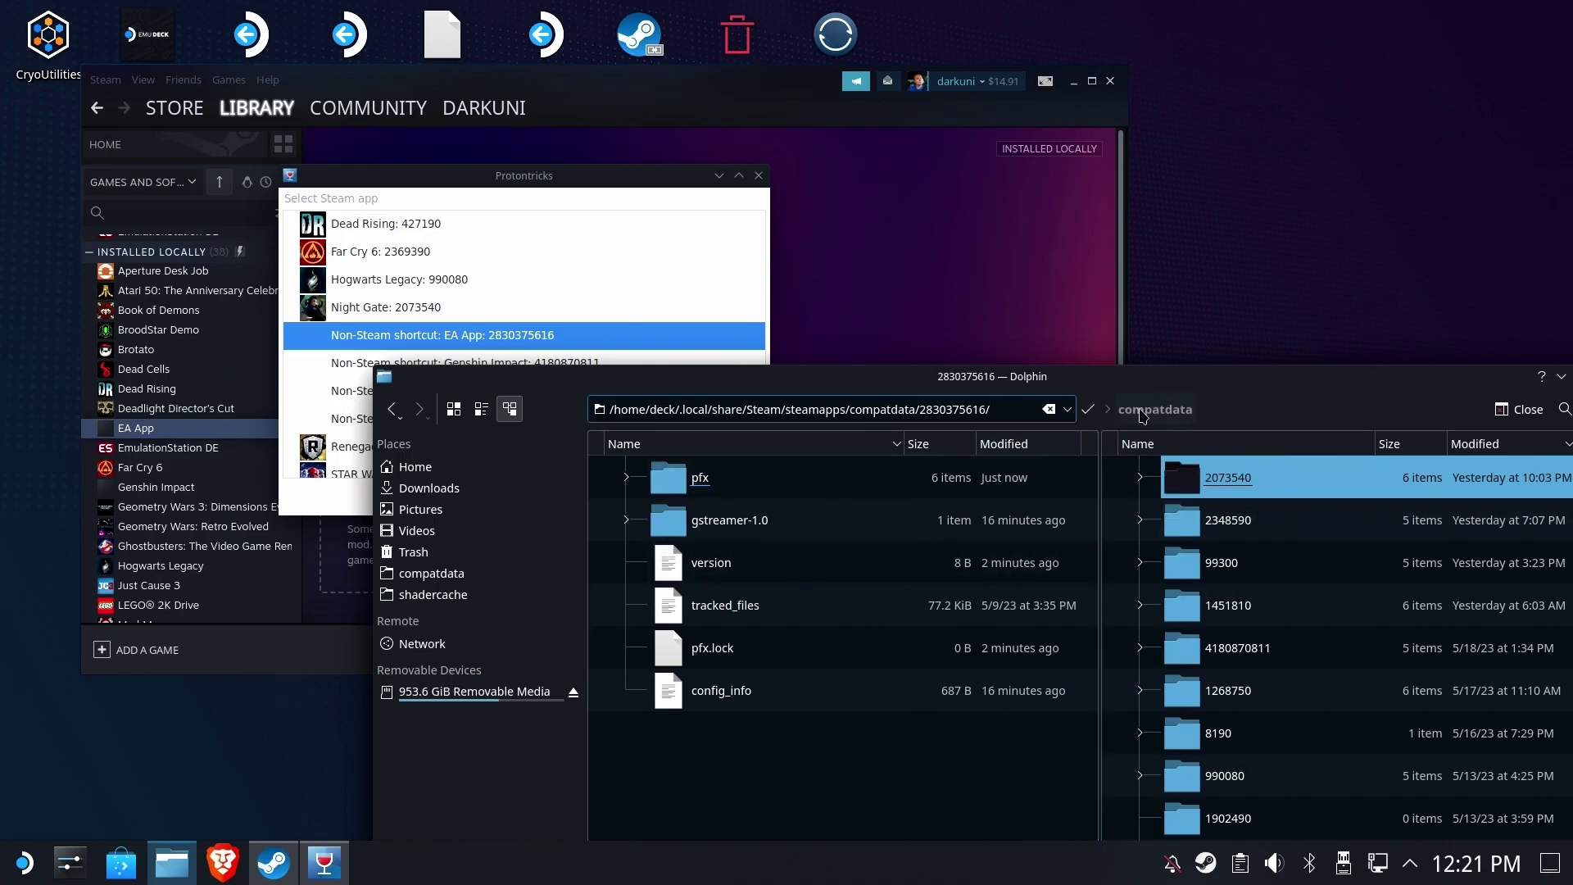
pyautogui.click(1308, 522)
pyautogui.click(1310, 411)
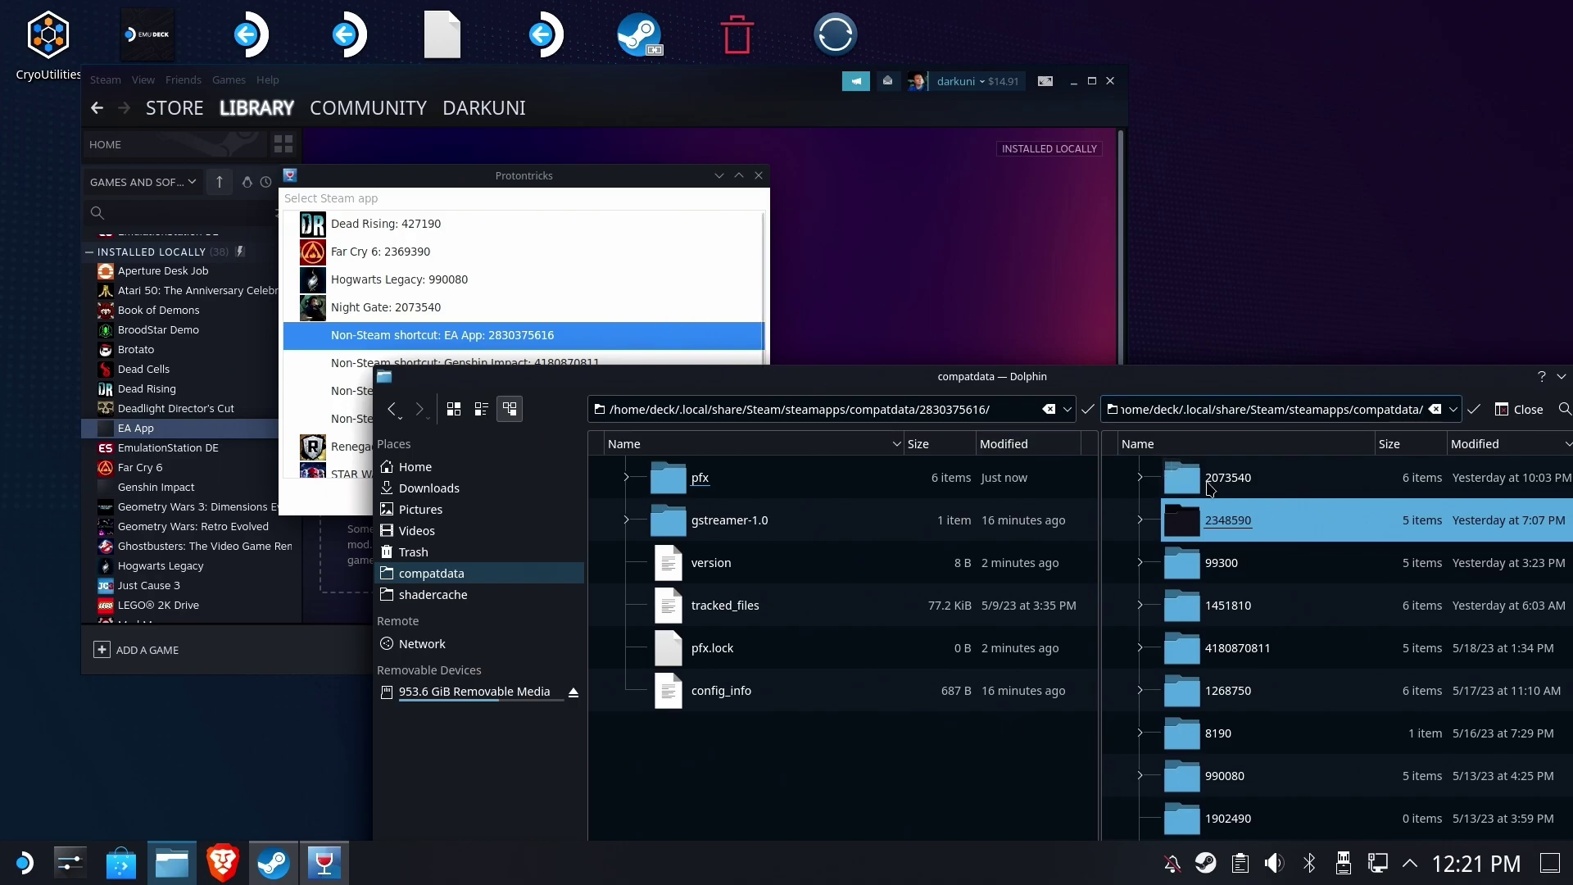
# - Return to Steam, start adding a non-Steam game and open the file browser for choosing its program
pyautogui.click(255, 668)
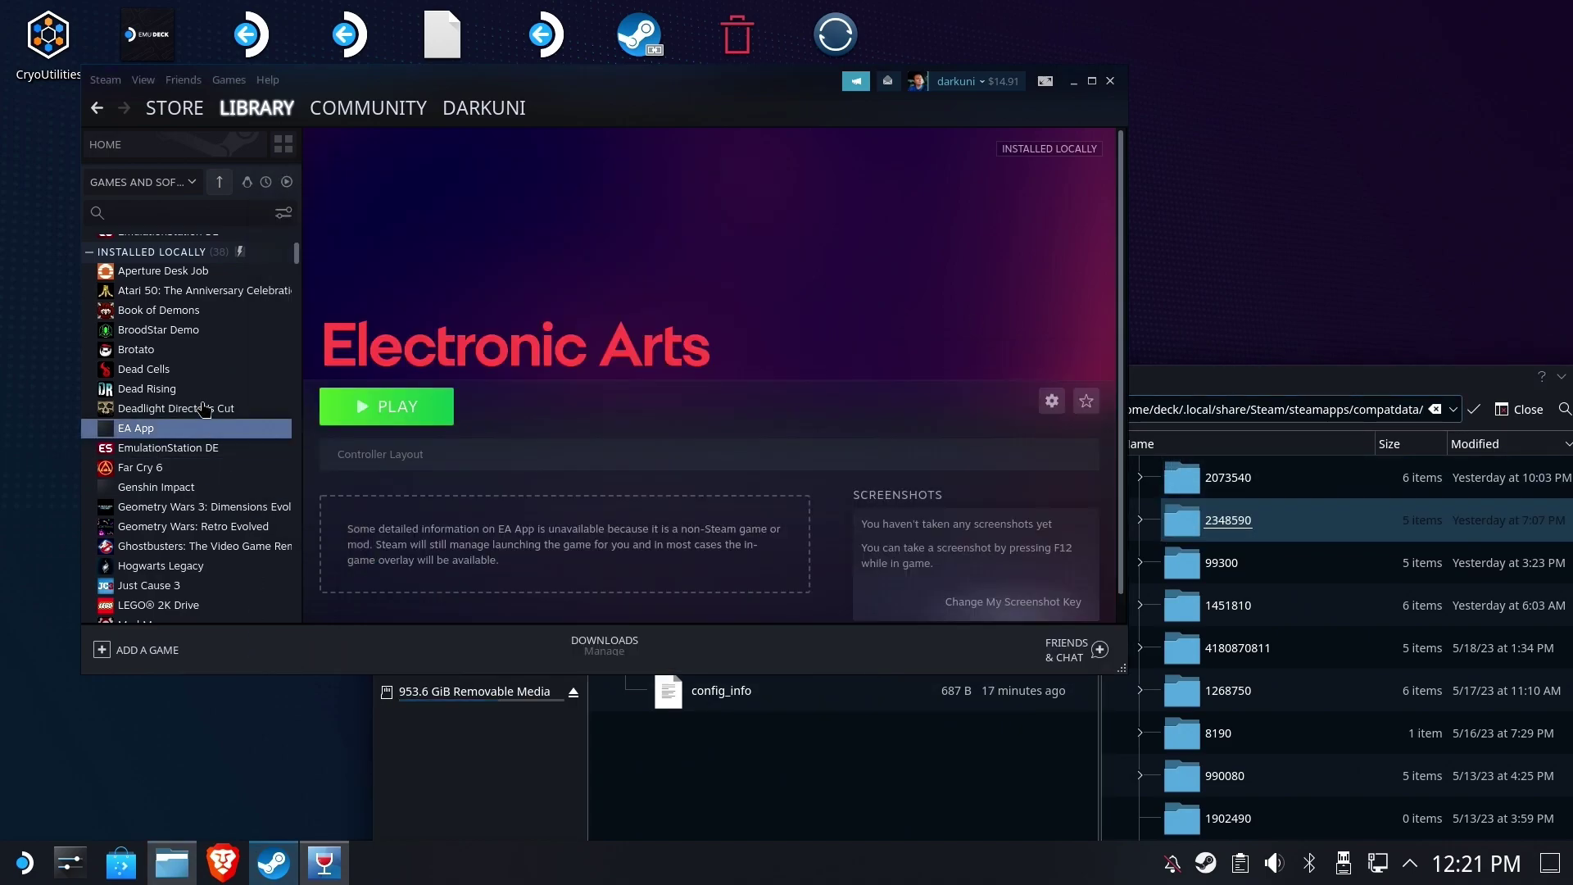
pyautogui.click(144, 650)
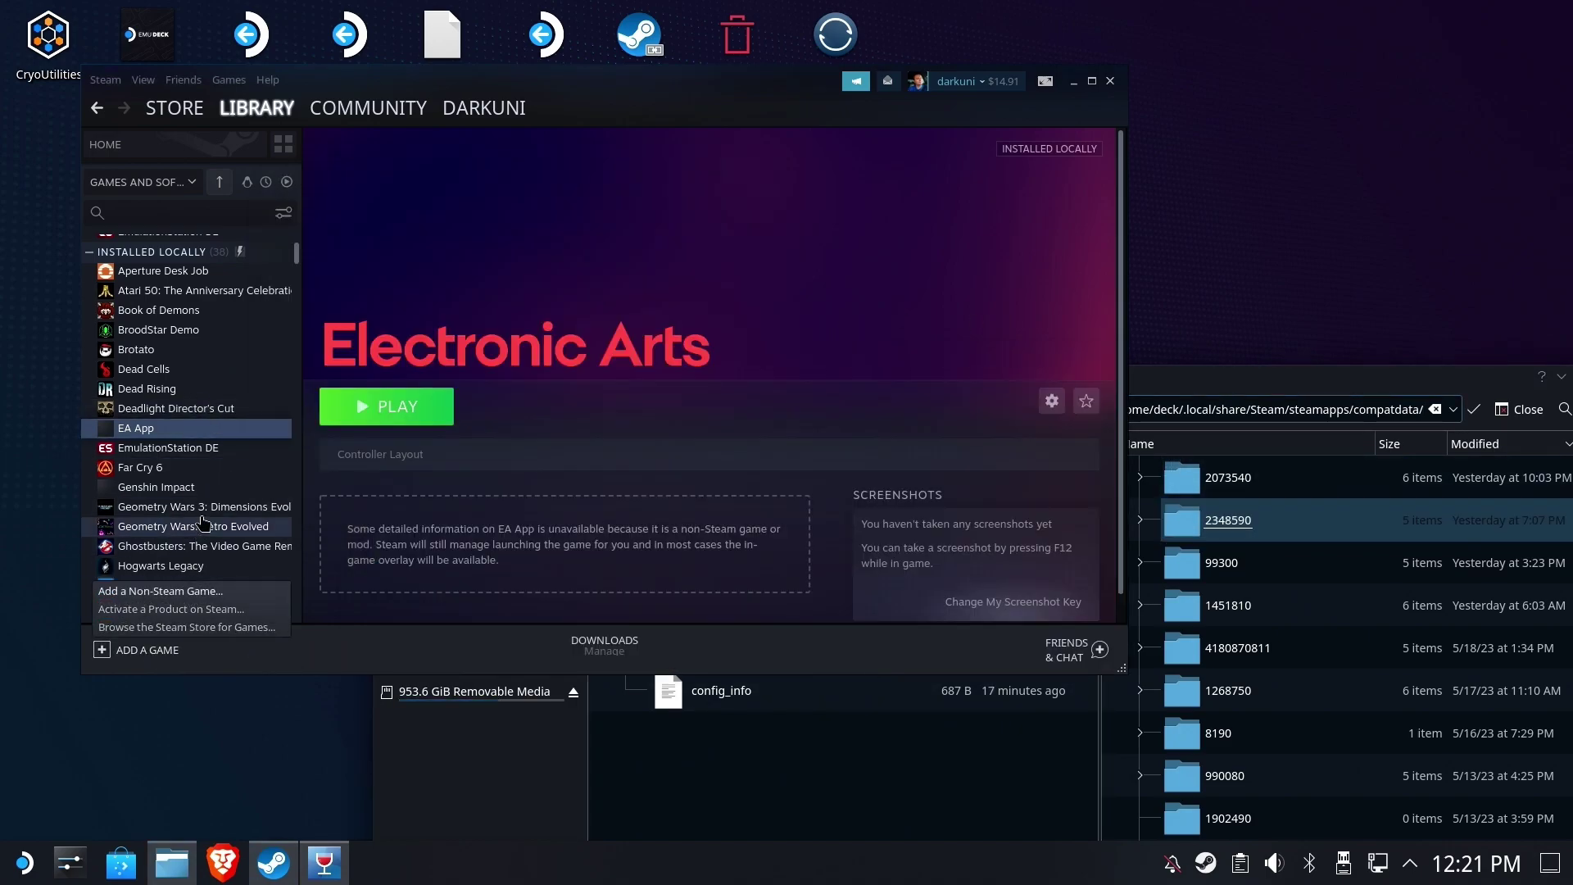
pyautogui.click(174, 592)
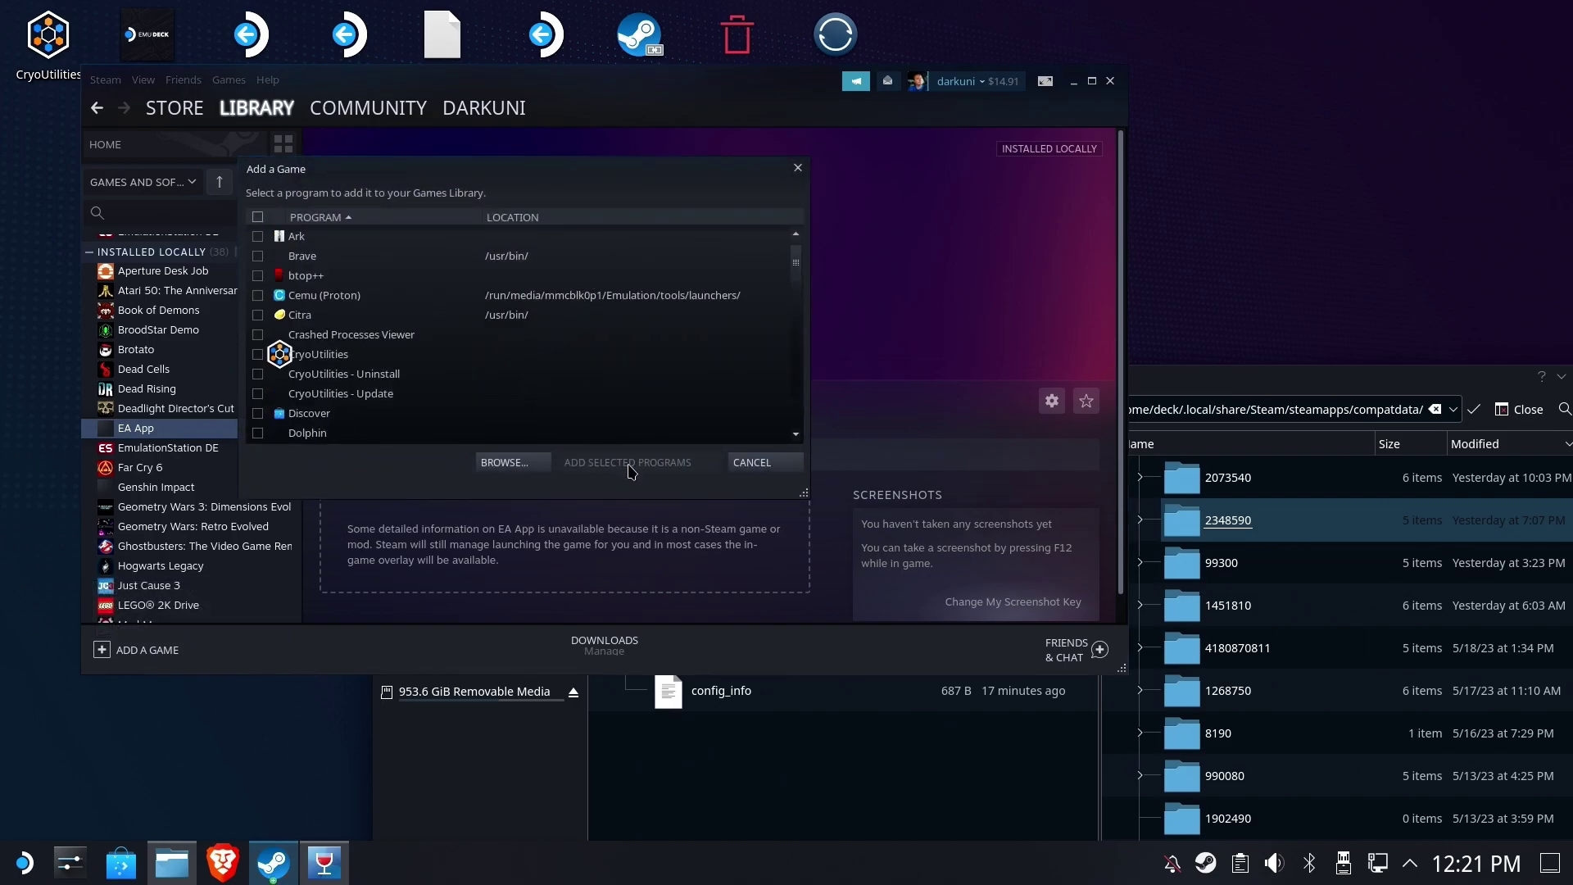
pyautogui.click(511, 462)
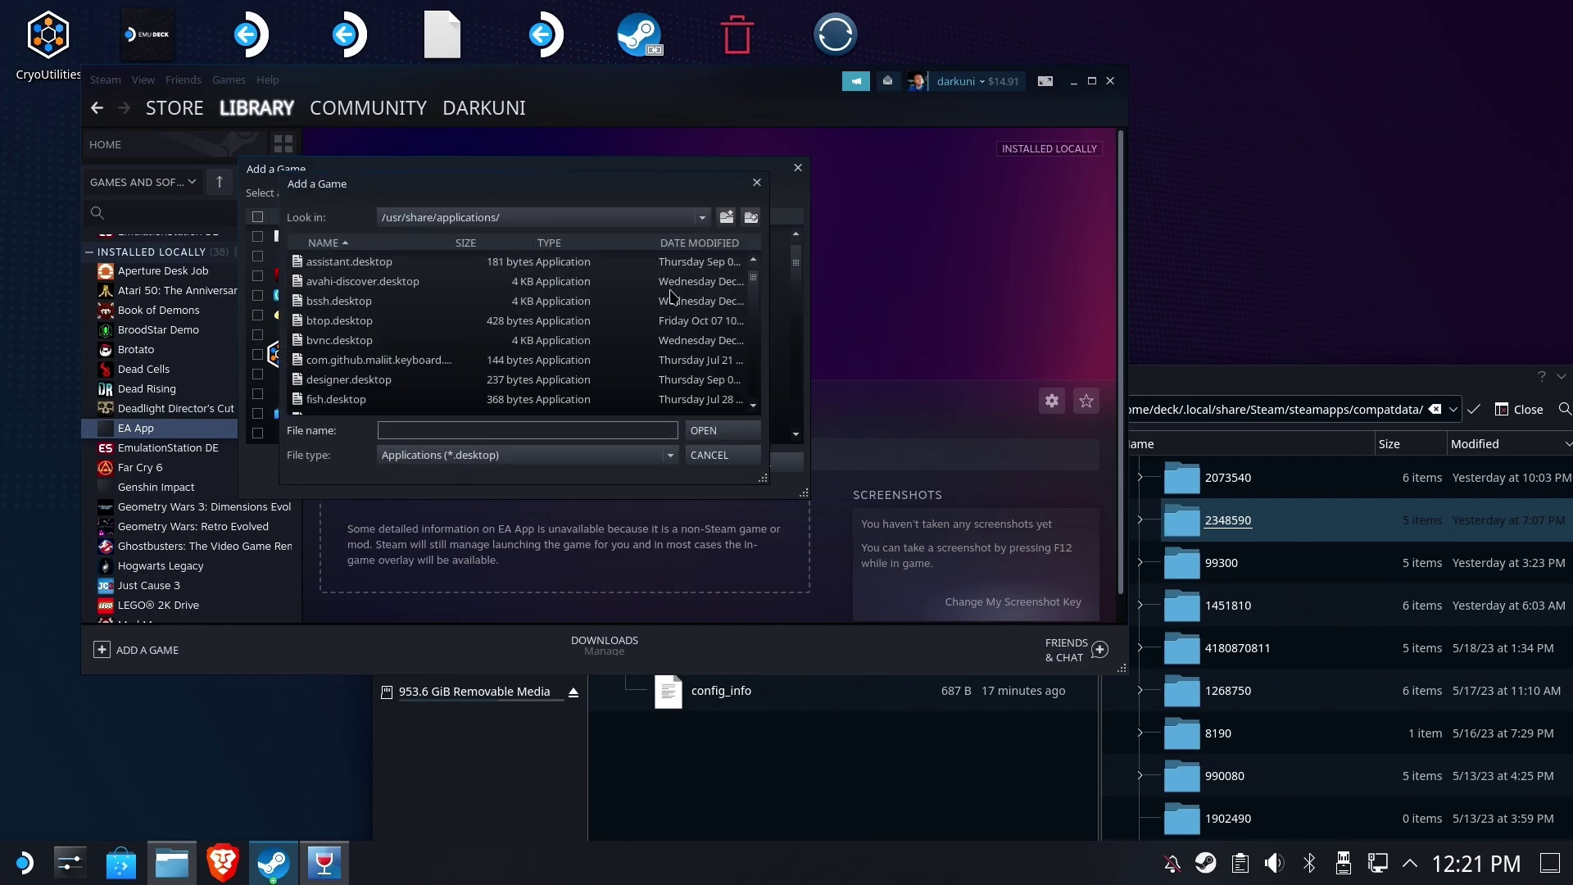
# - Browse from /home/deck to the launcher folder inside Games/Mass Effect Legendary Edition/Game
pyautogui.click(514, 220)
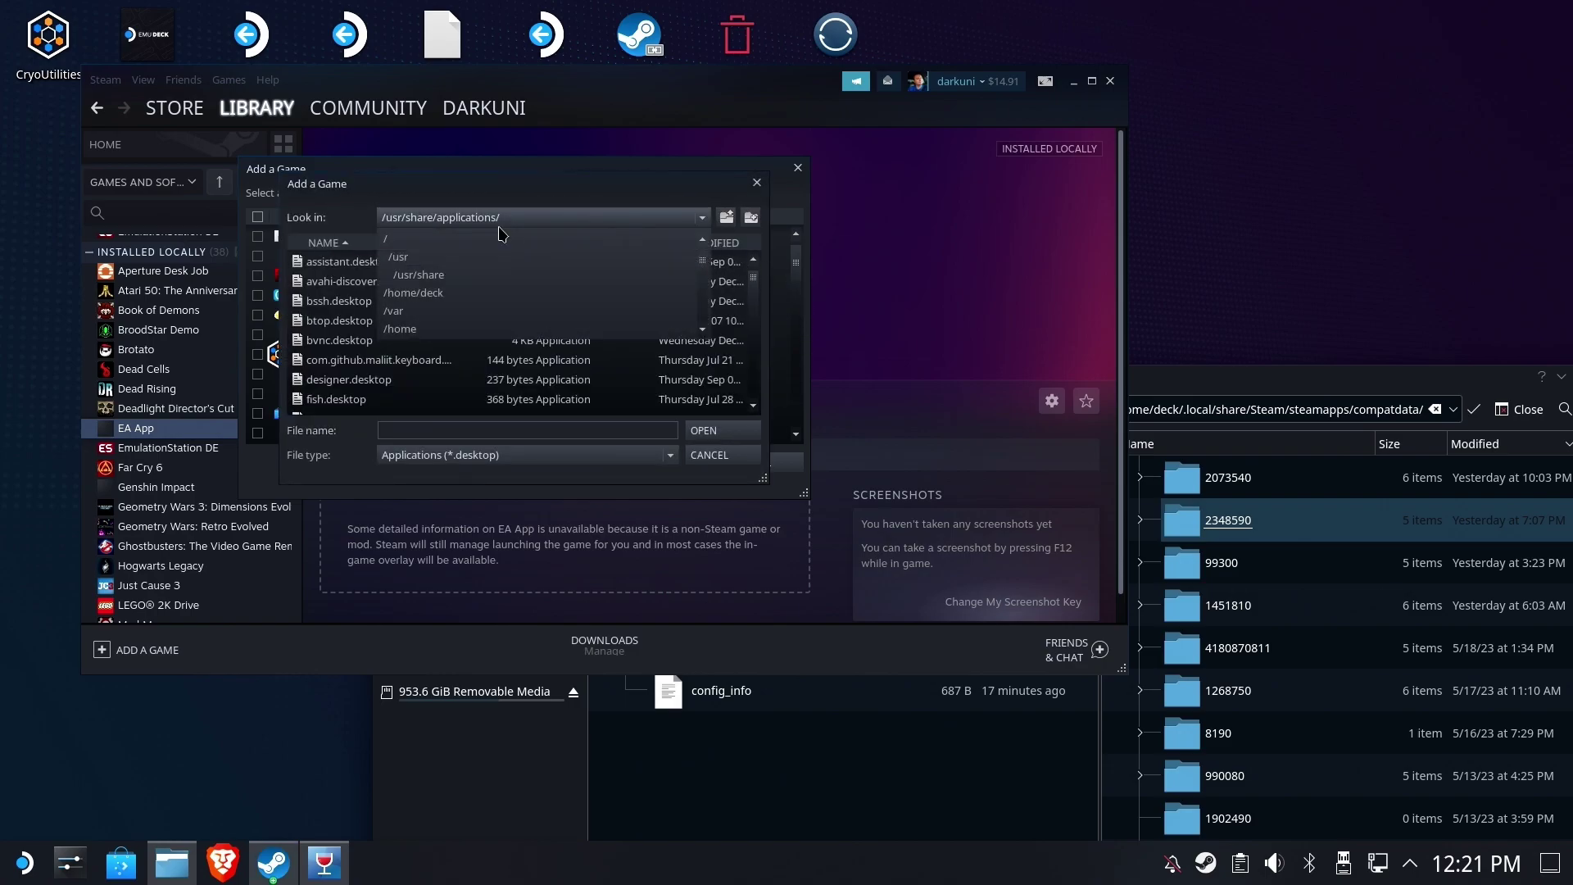
pyautogui.click(526, 292)
pyautogui.scroll(-4, 410, 326)
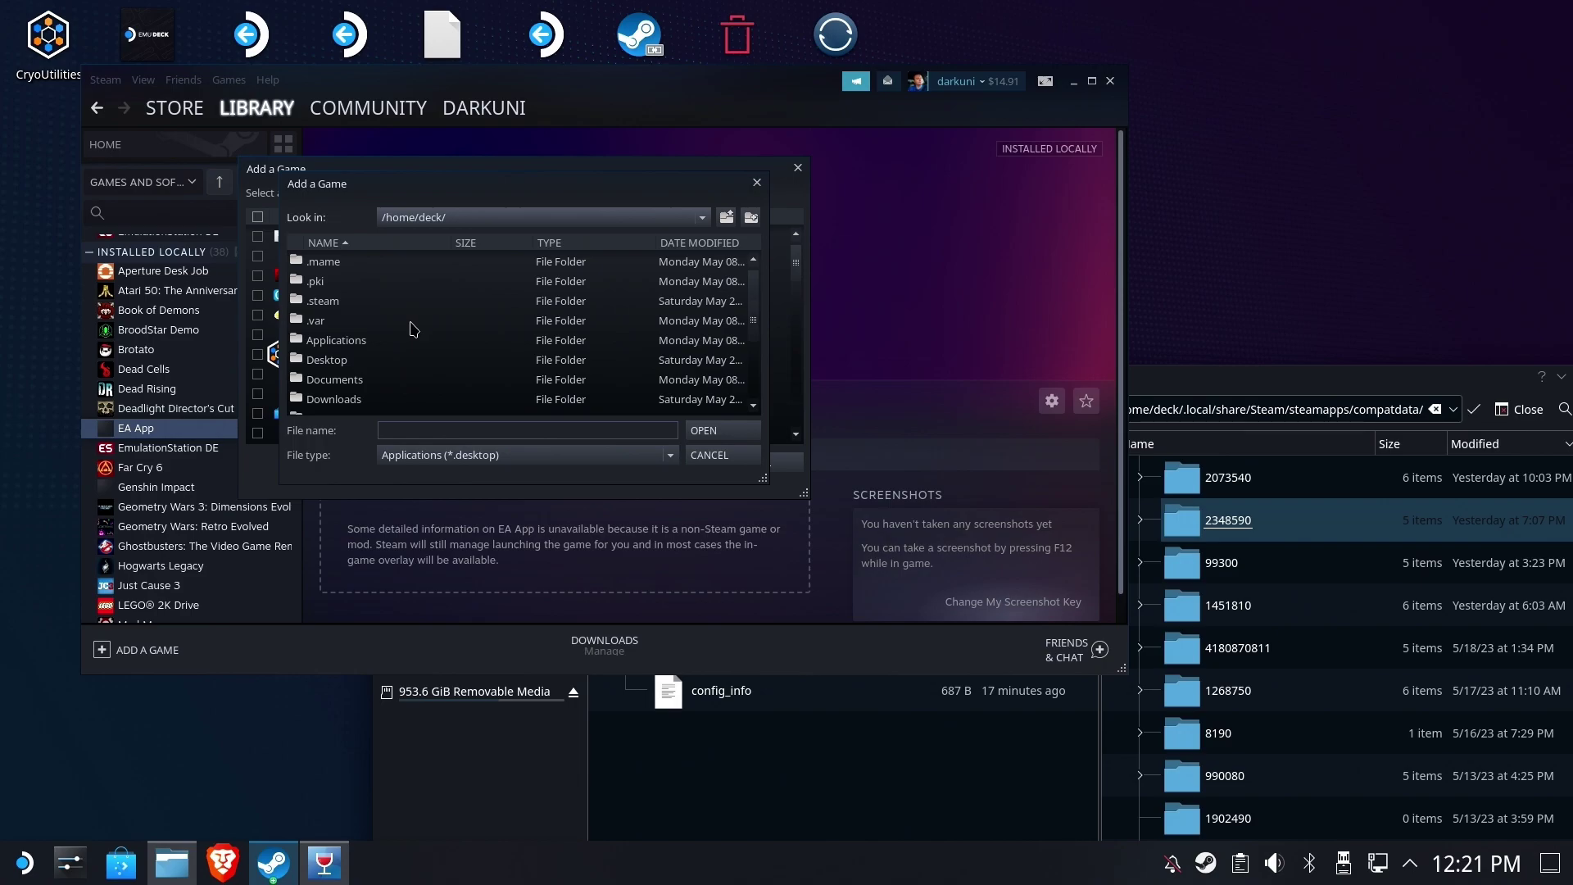
pyautogui.doubleClick(350, 323)
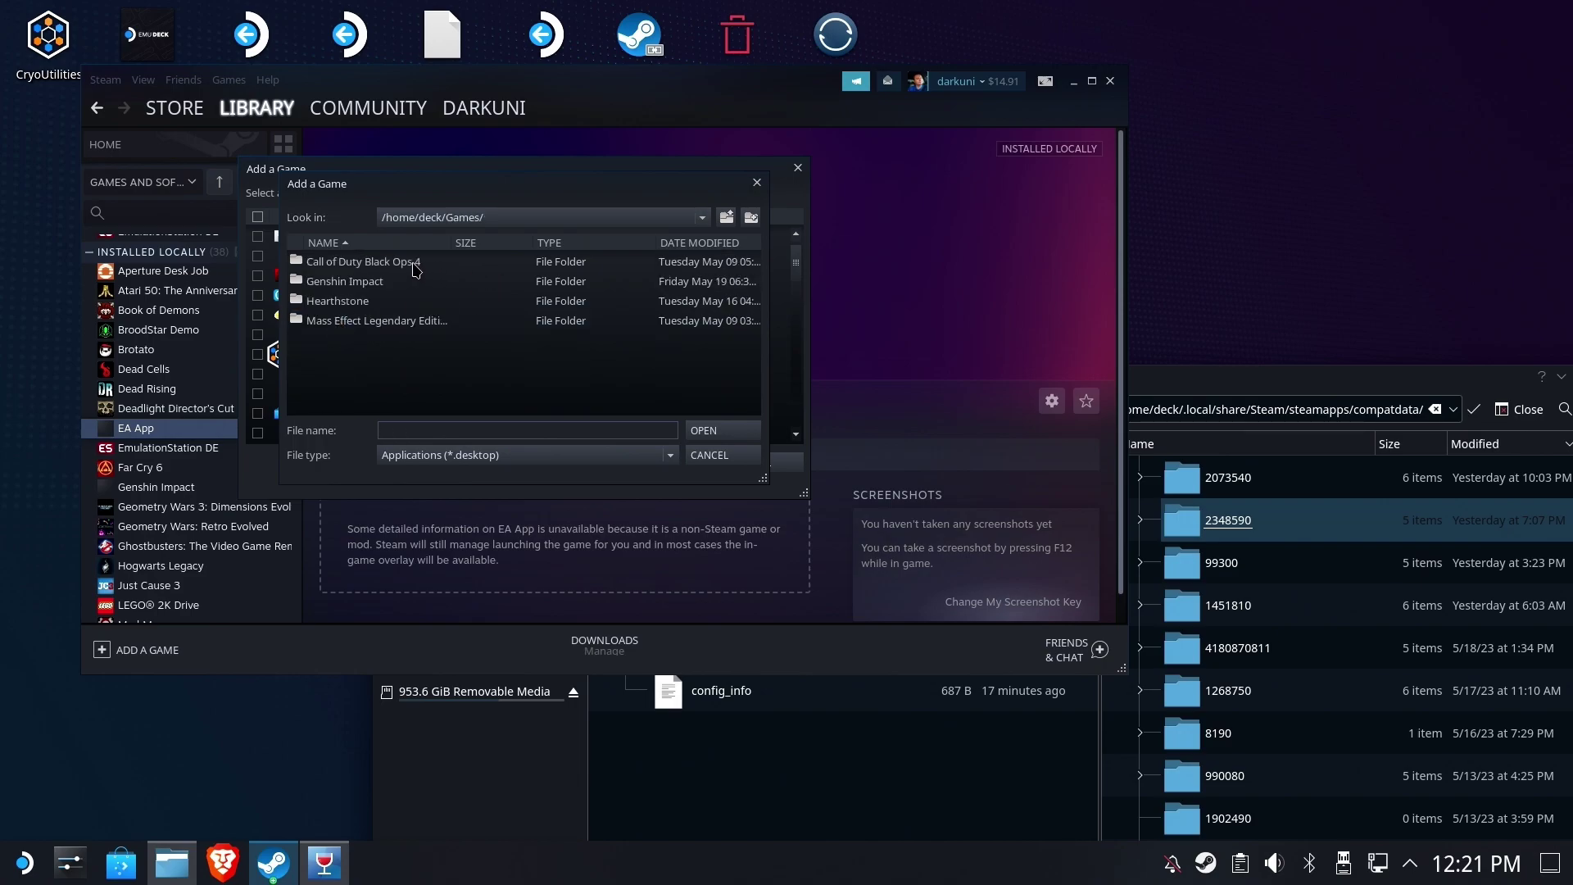
pyautogui.doubleClick(324, 328)
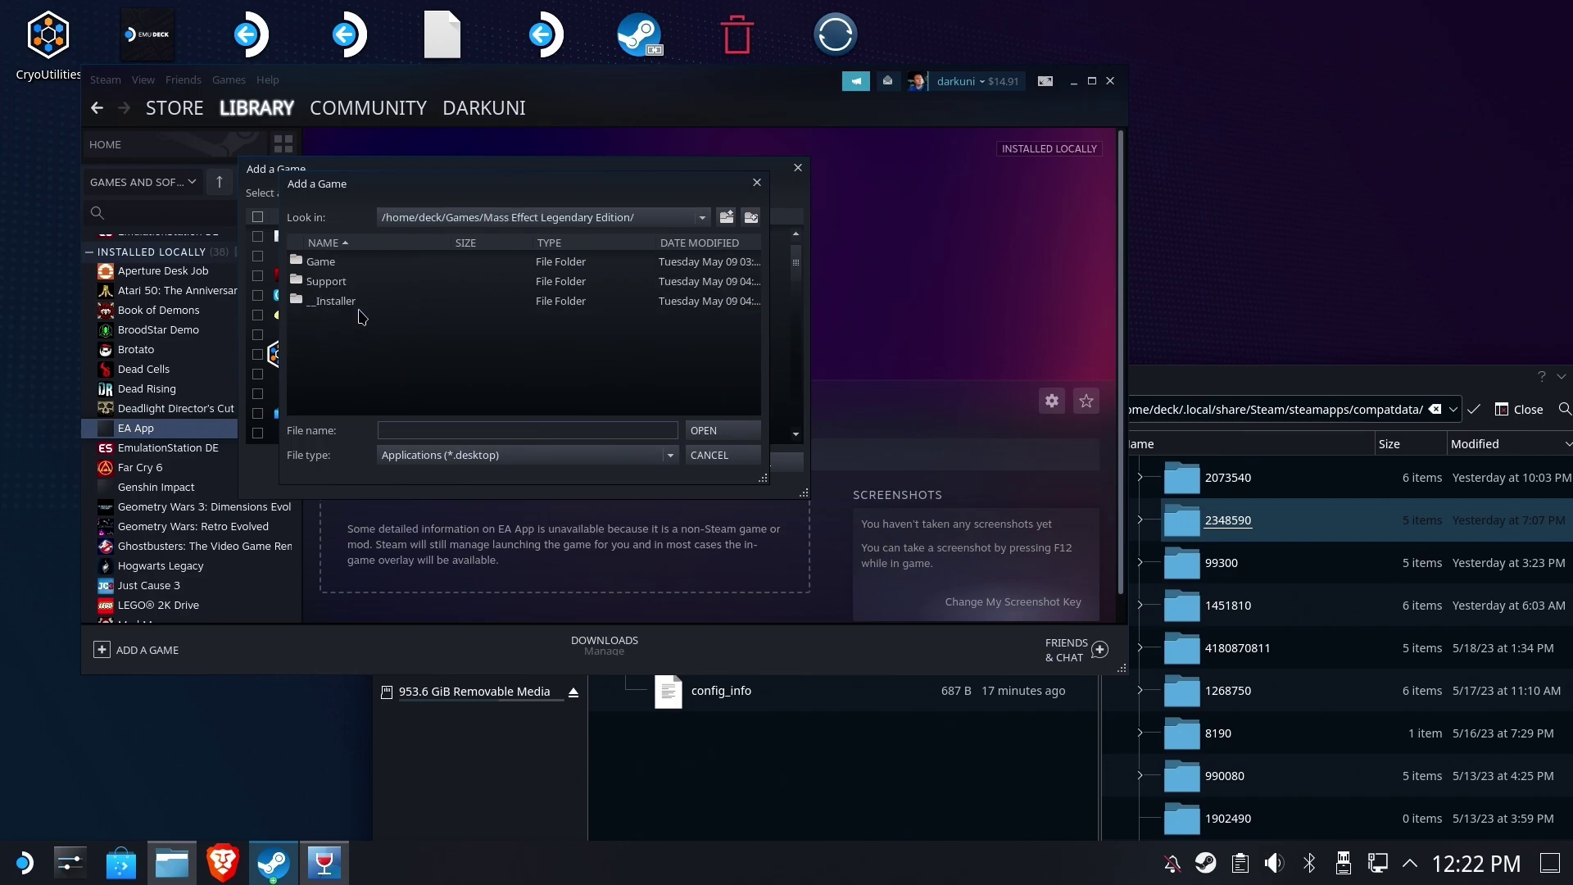
pyautogui.doubleClick(324, 267)
pyautogui.doubleClick(352, 264)
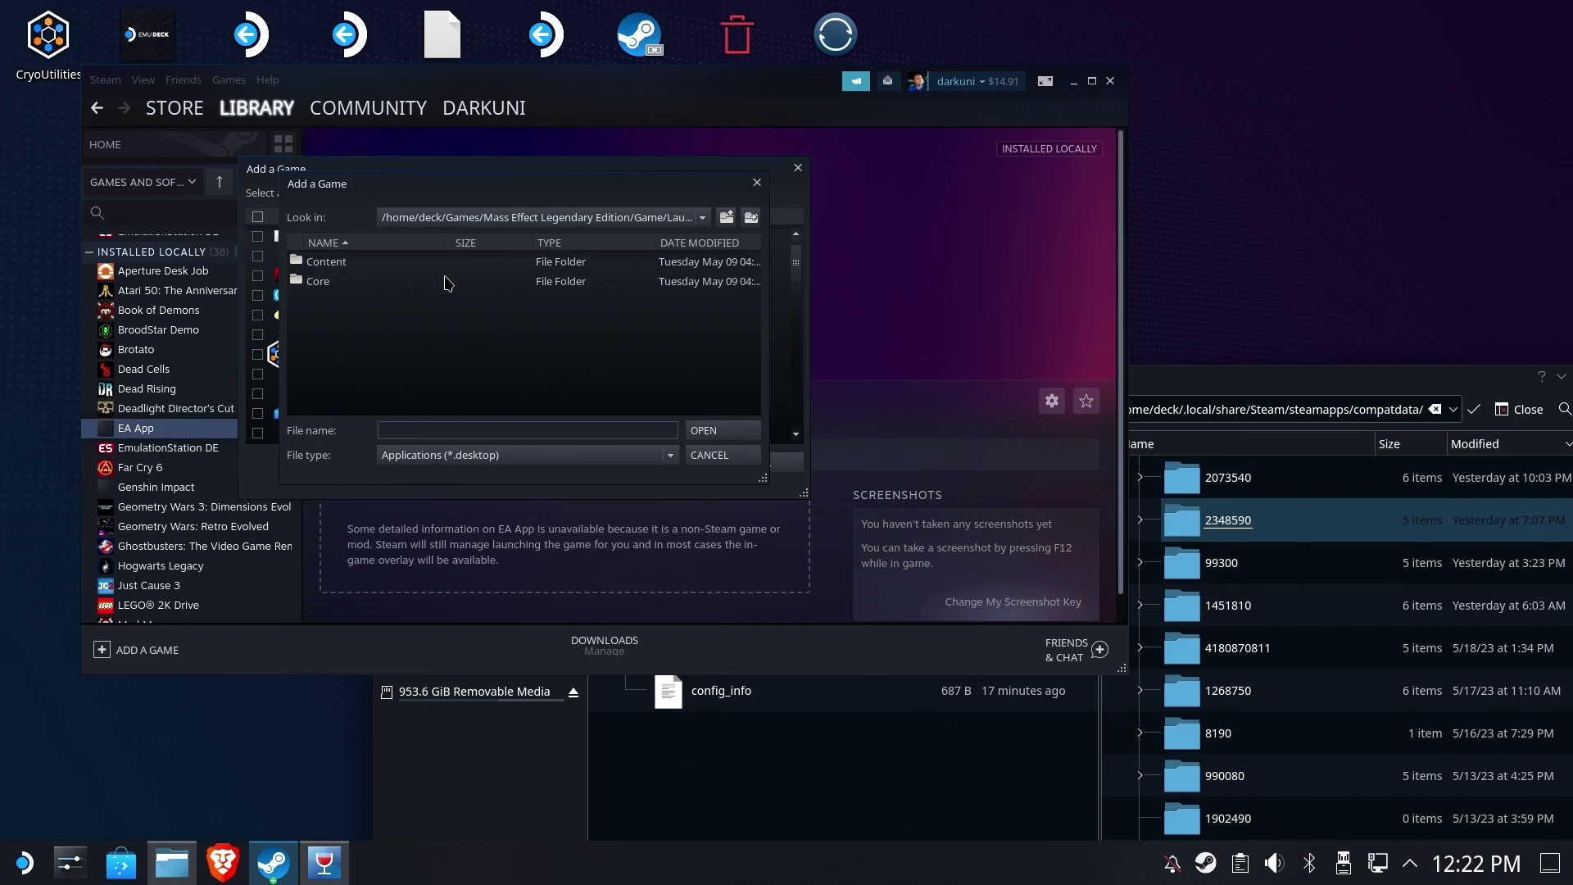
# - Show all file types, choose MassEffectLauncher.exe and add it to the Steam library
pyautogui.click(410, 455)
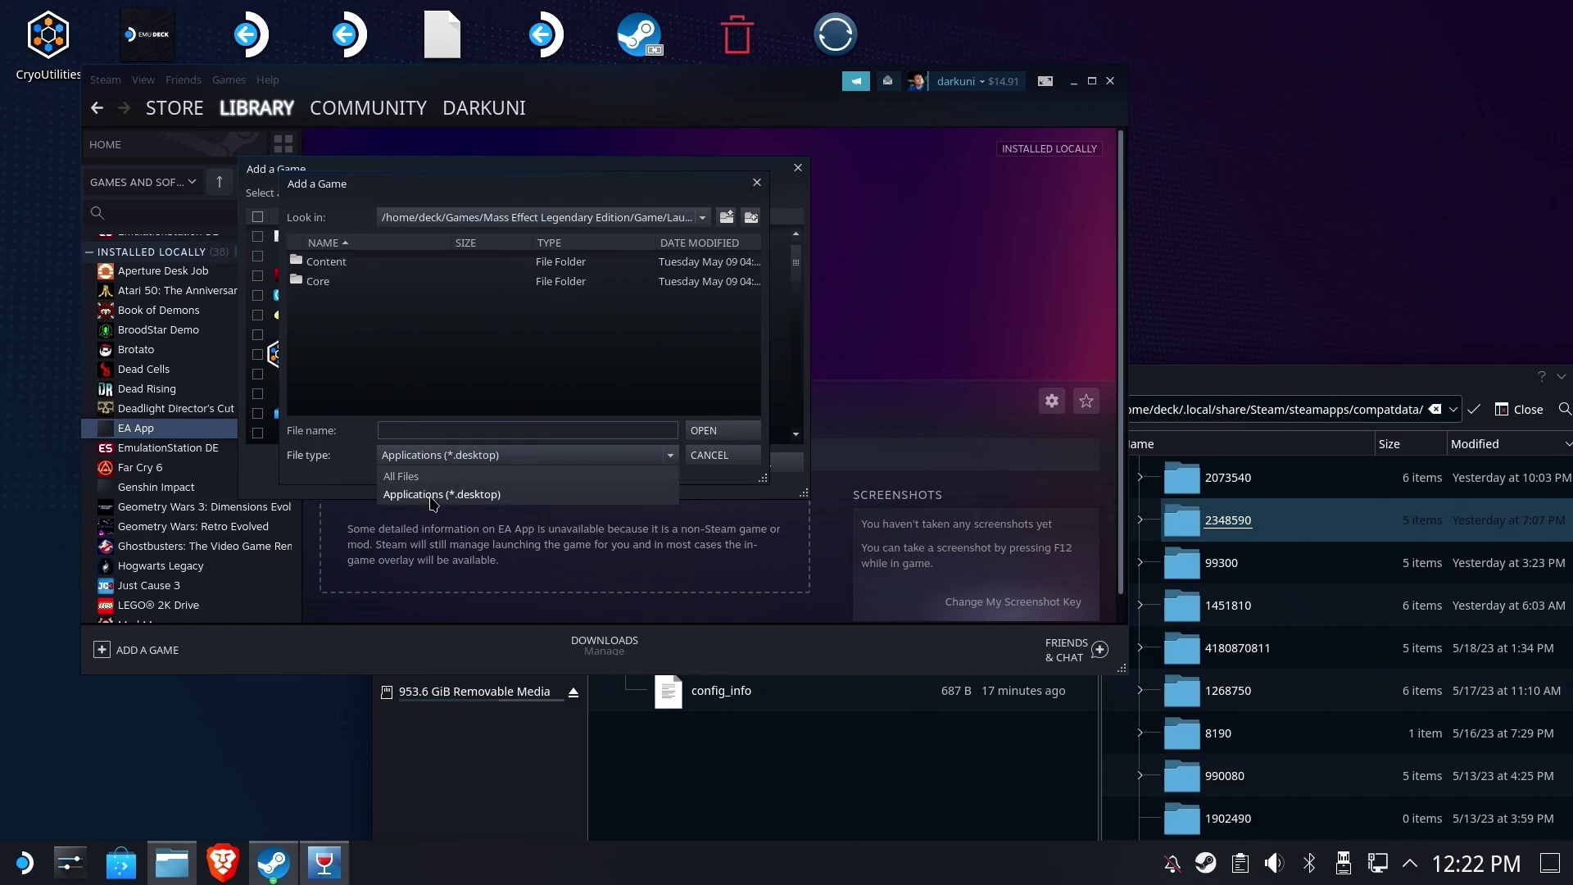
pyautogui.click(409, 475)
pyautogui.click(343, 322)
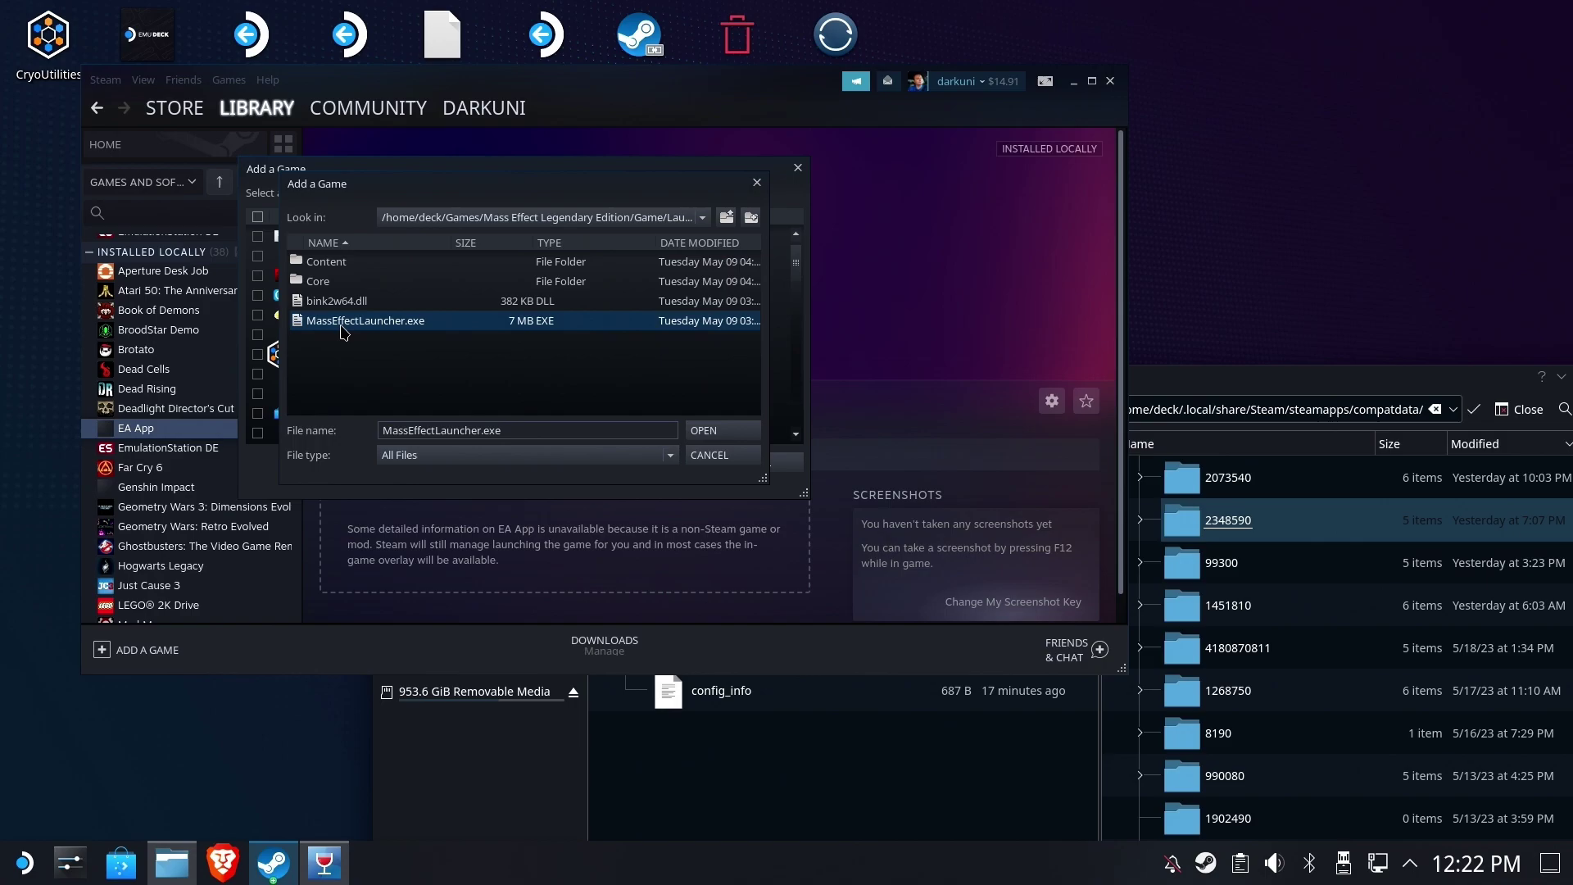
pyautogui.click(700, 432)
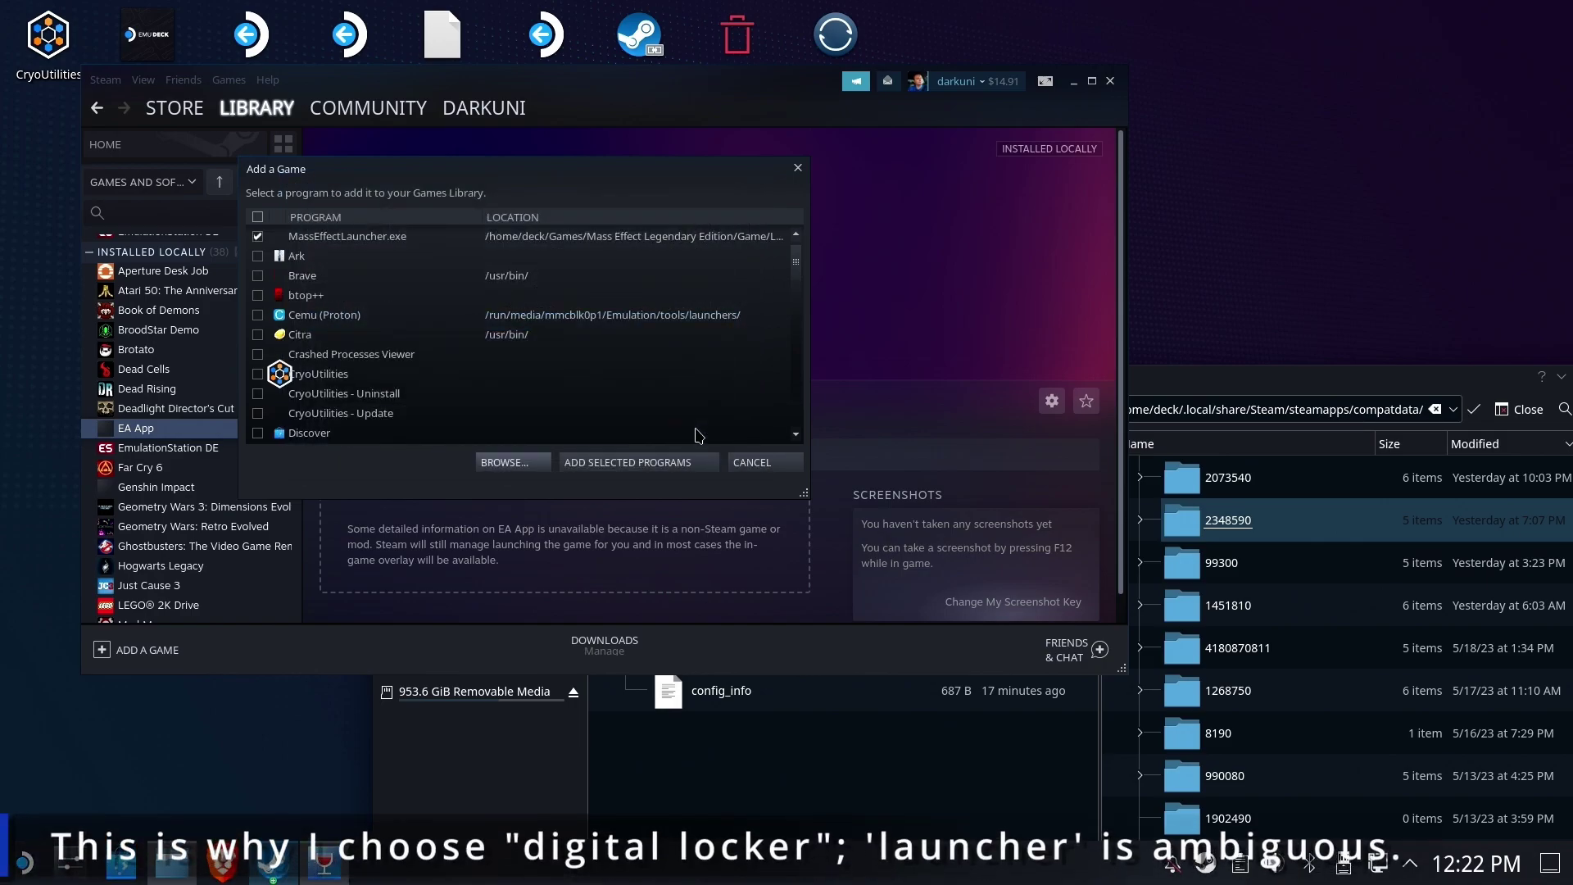
pyautogui.click(646, 467)
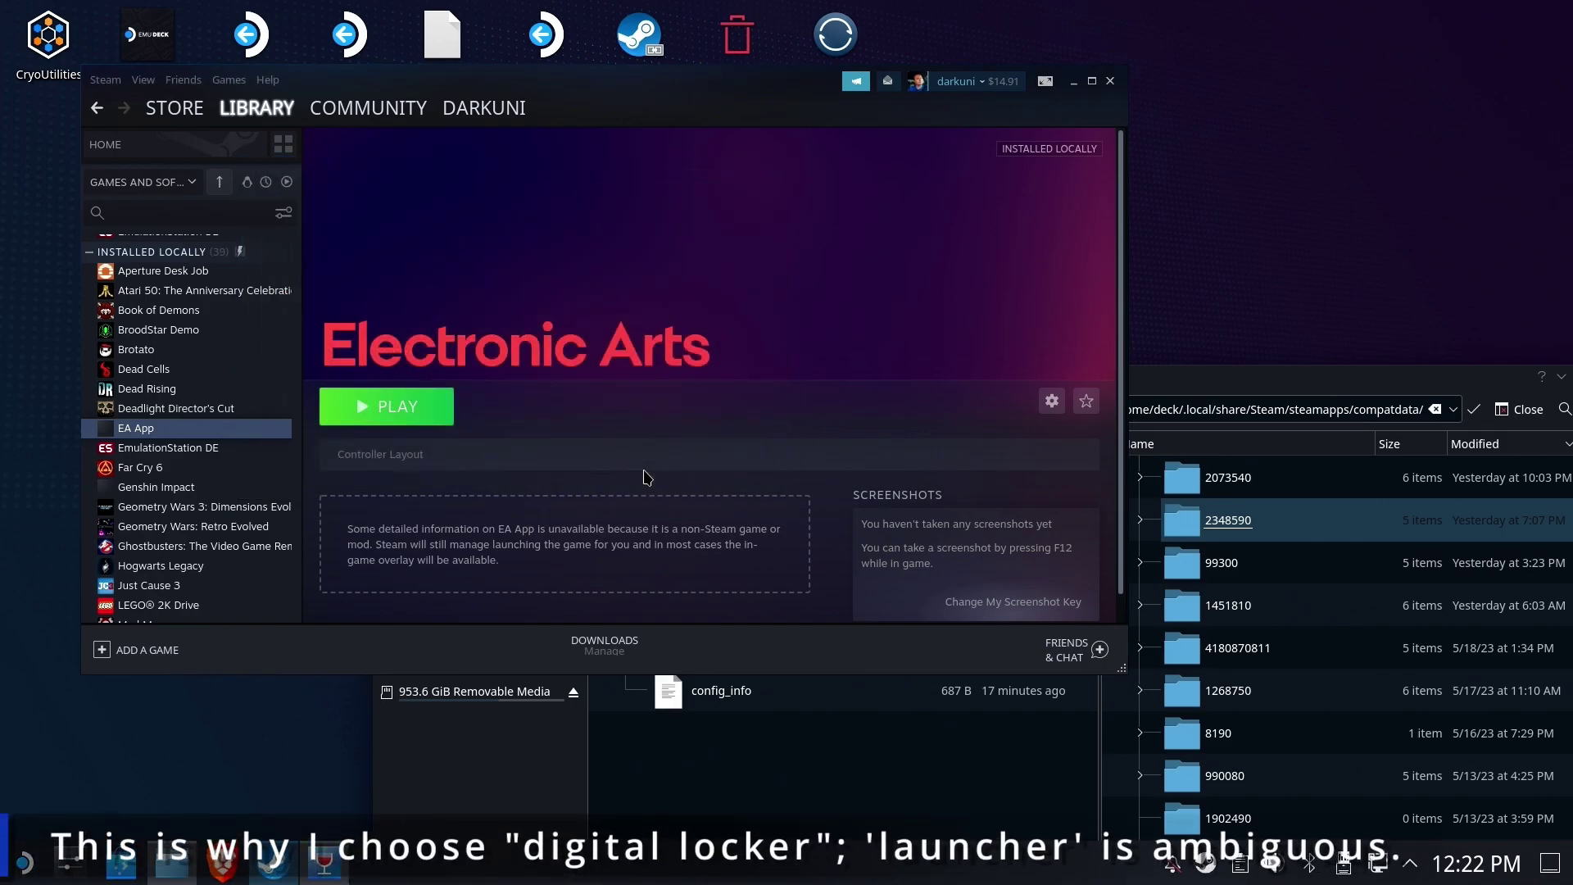
# - Search the Steam library for "mass" and select the MassEffectLauncher.exe entry
pyautogui.click(199, 214)
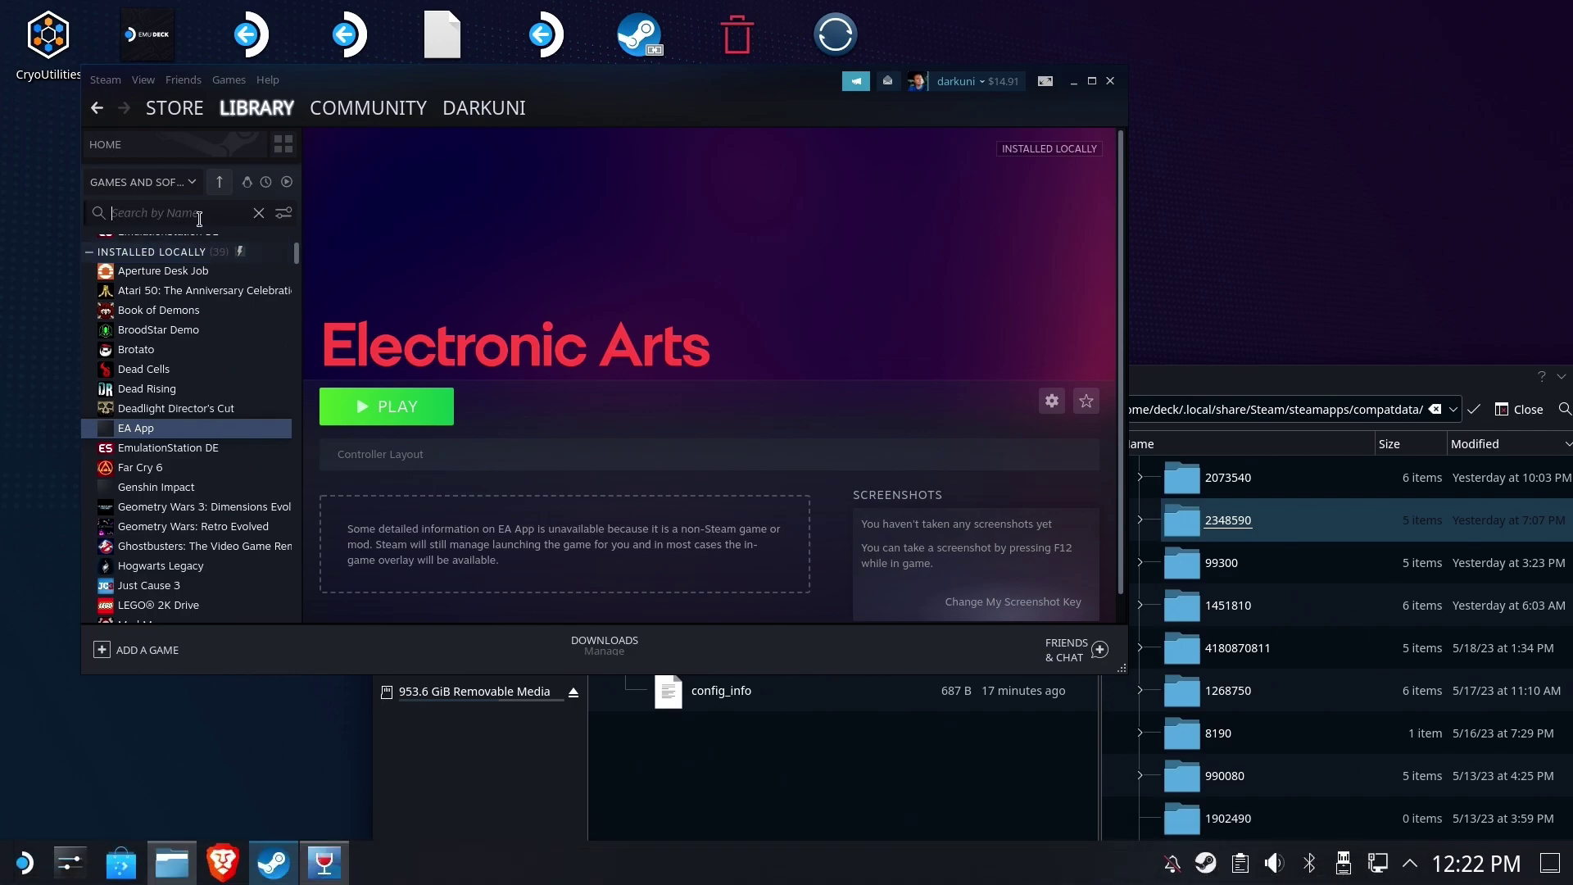
pyautogui.write('mass')
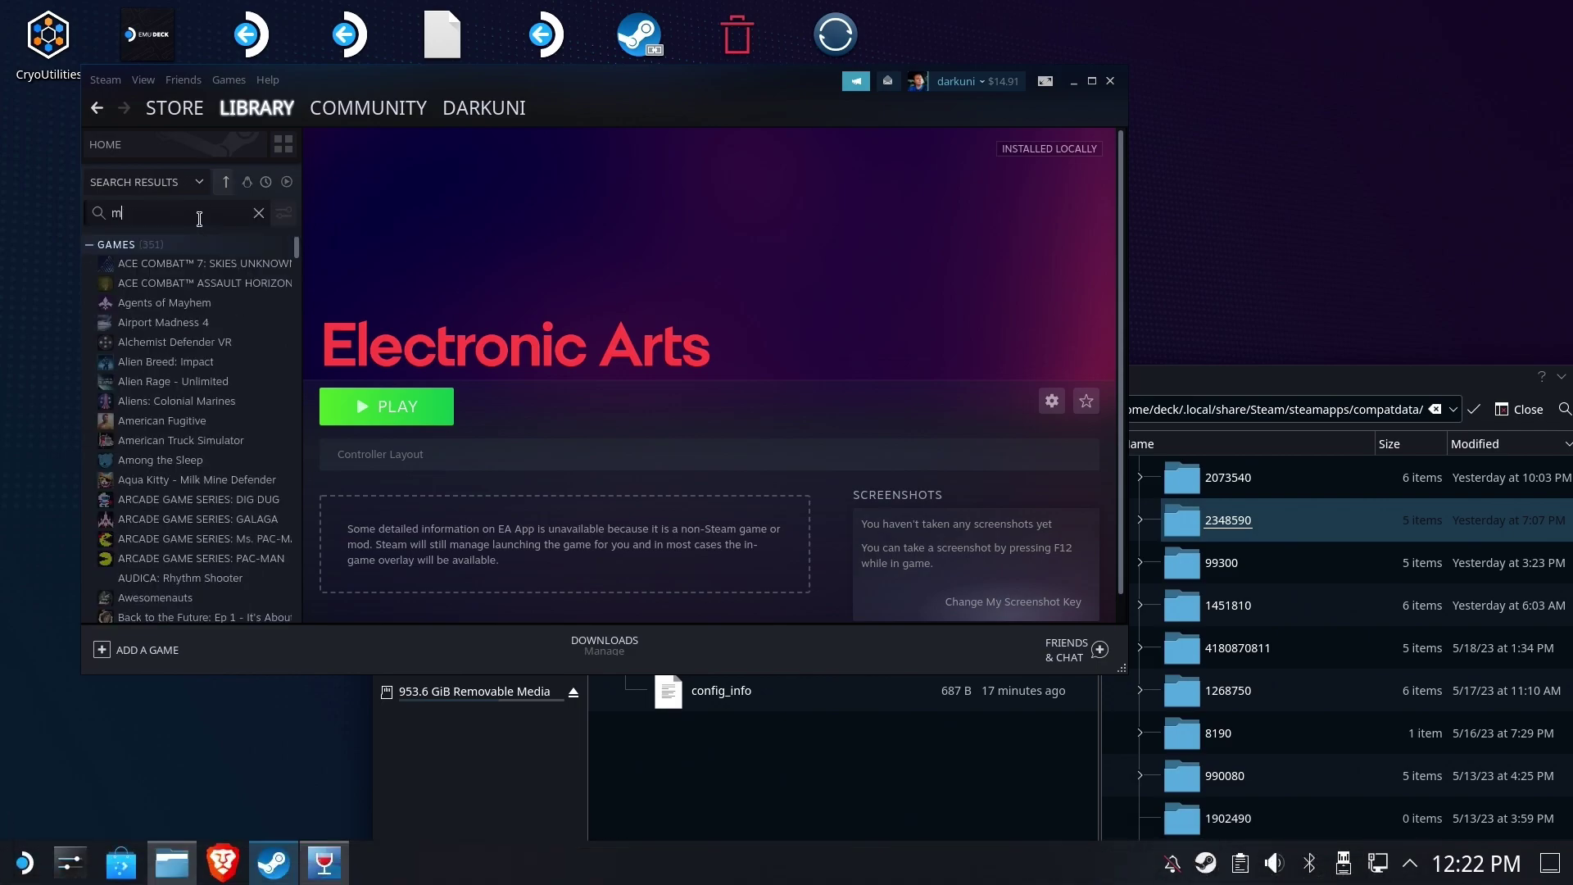
pyautogui.click(184, 284)
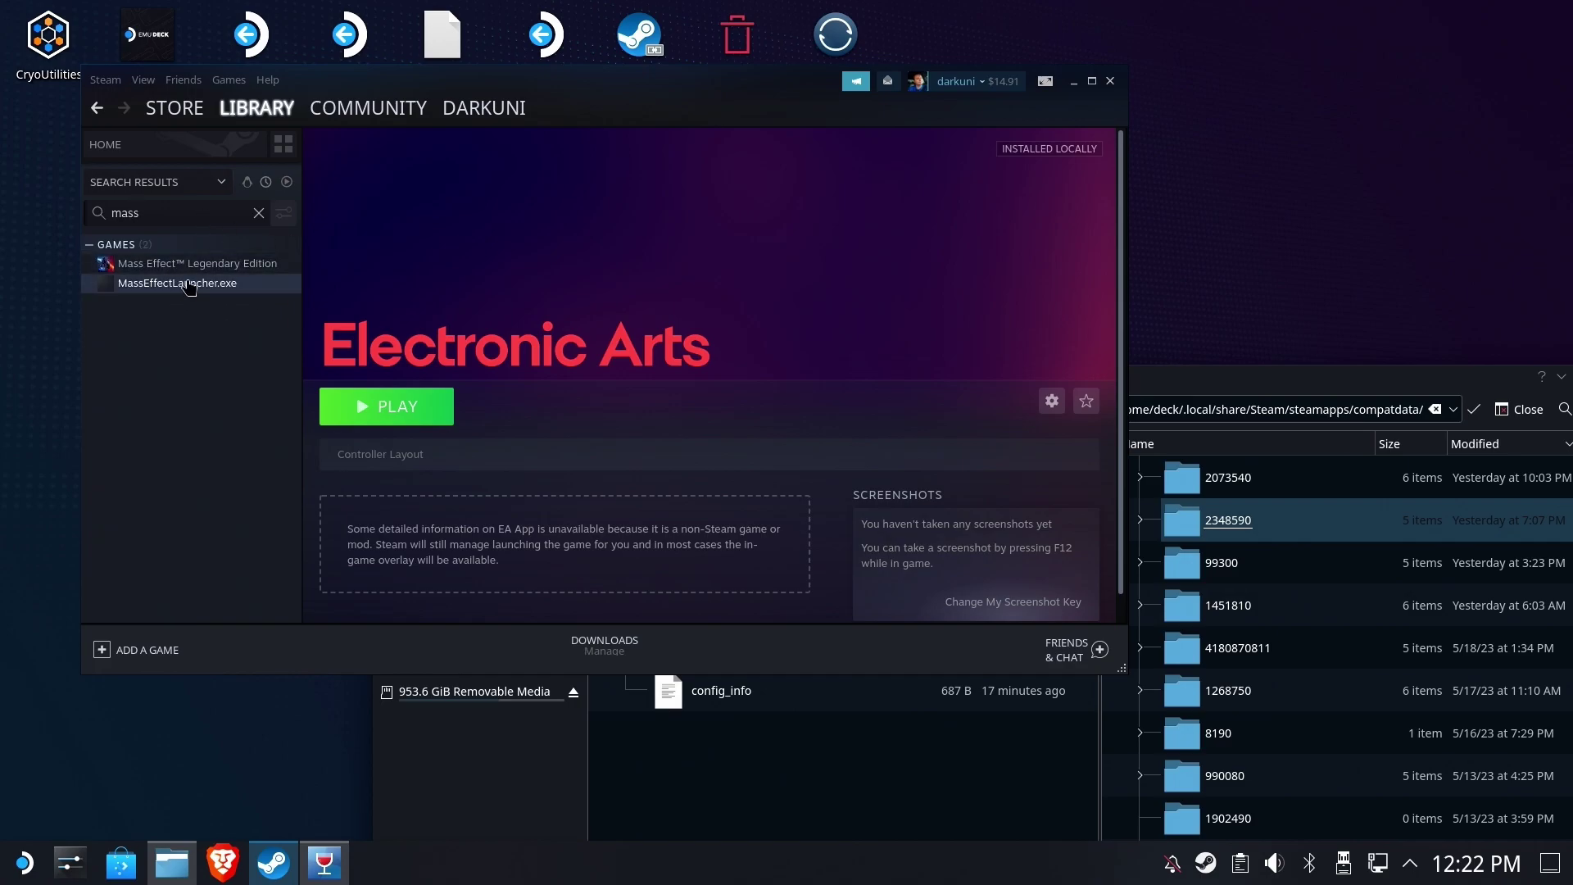
# - Force a specific Steam Play compatibility tool for MassEffectLauncher.exe, choose its Proton version and close the properties
pyautogui.click(1051, 401)
pyautogui.click(1006, 523)
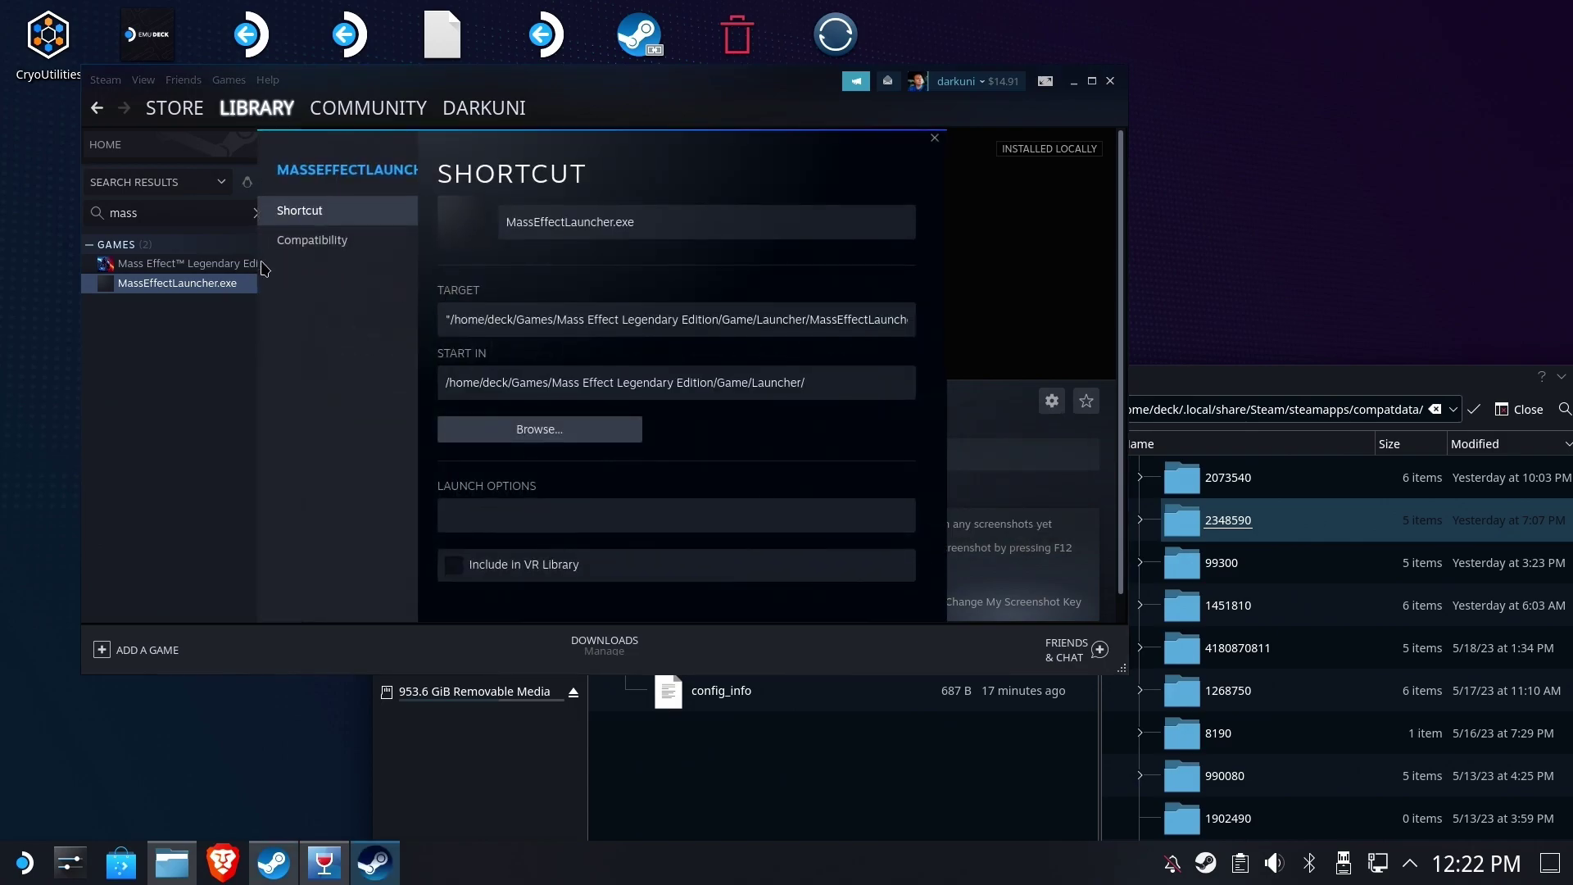
pyautogui.click(301, 241)
pyautogui.click(452, 213)
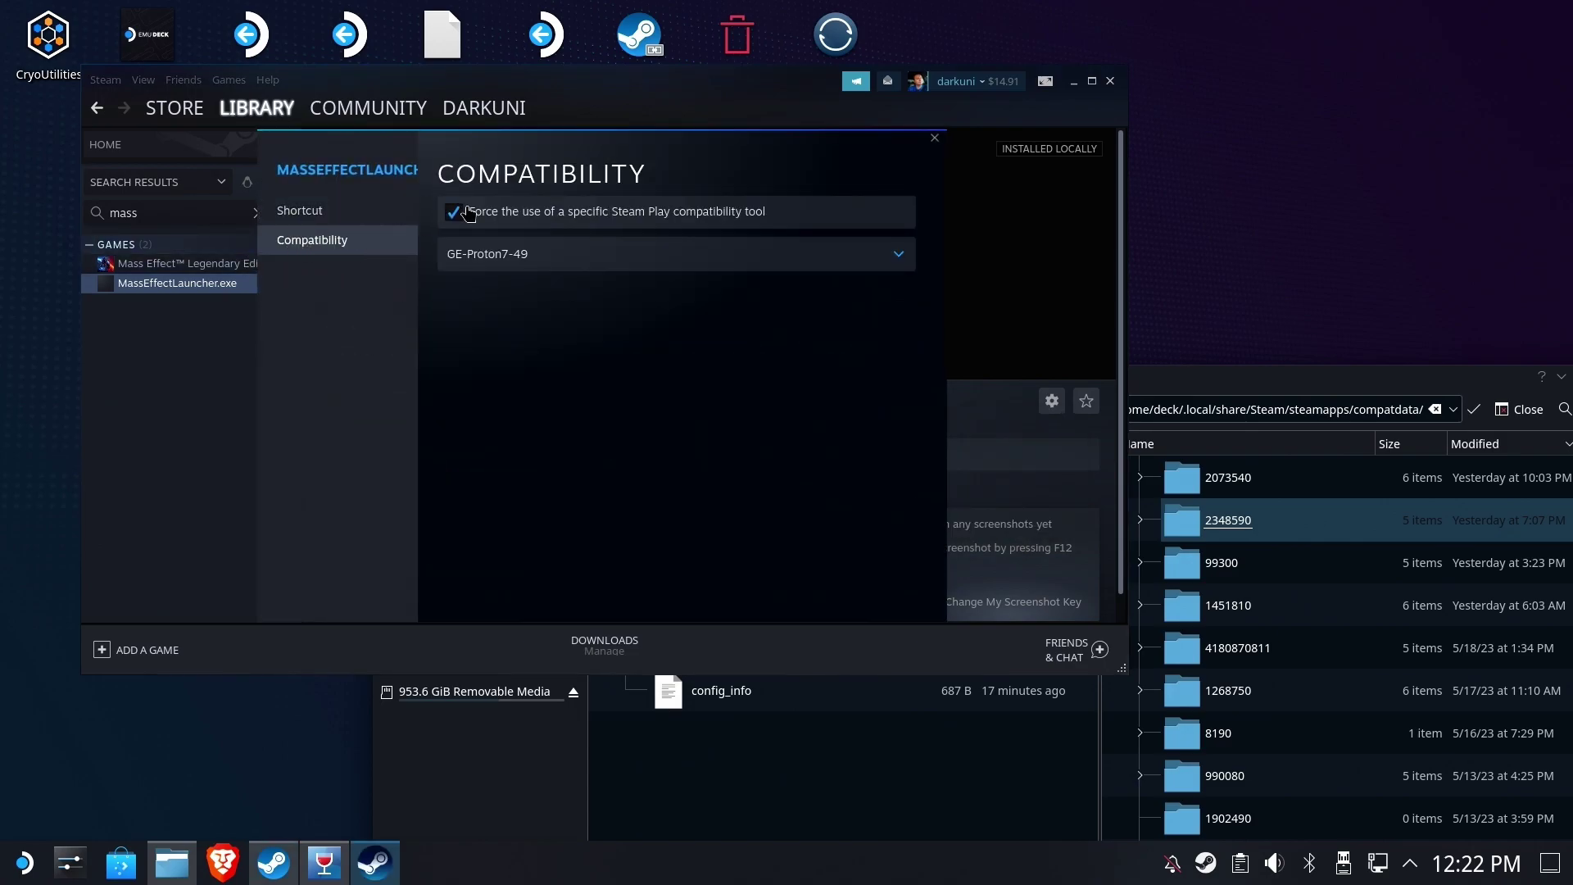
pyautogui.click(570, 253)
pyautogui.click(492, 364)
pyautogui.click(935, 140)
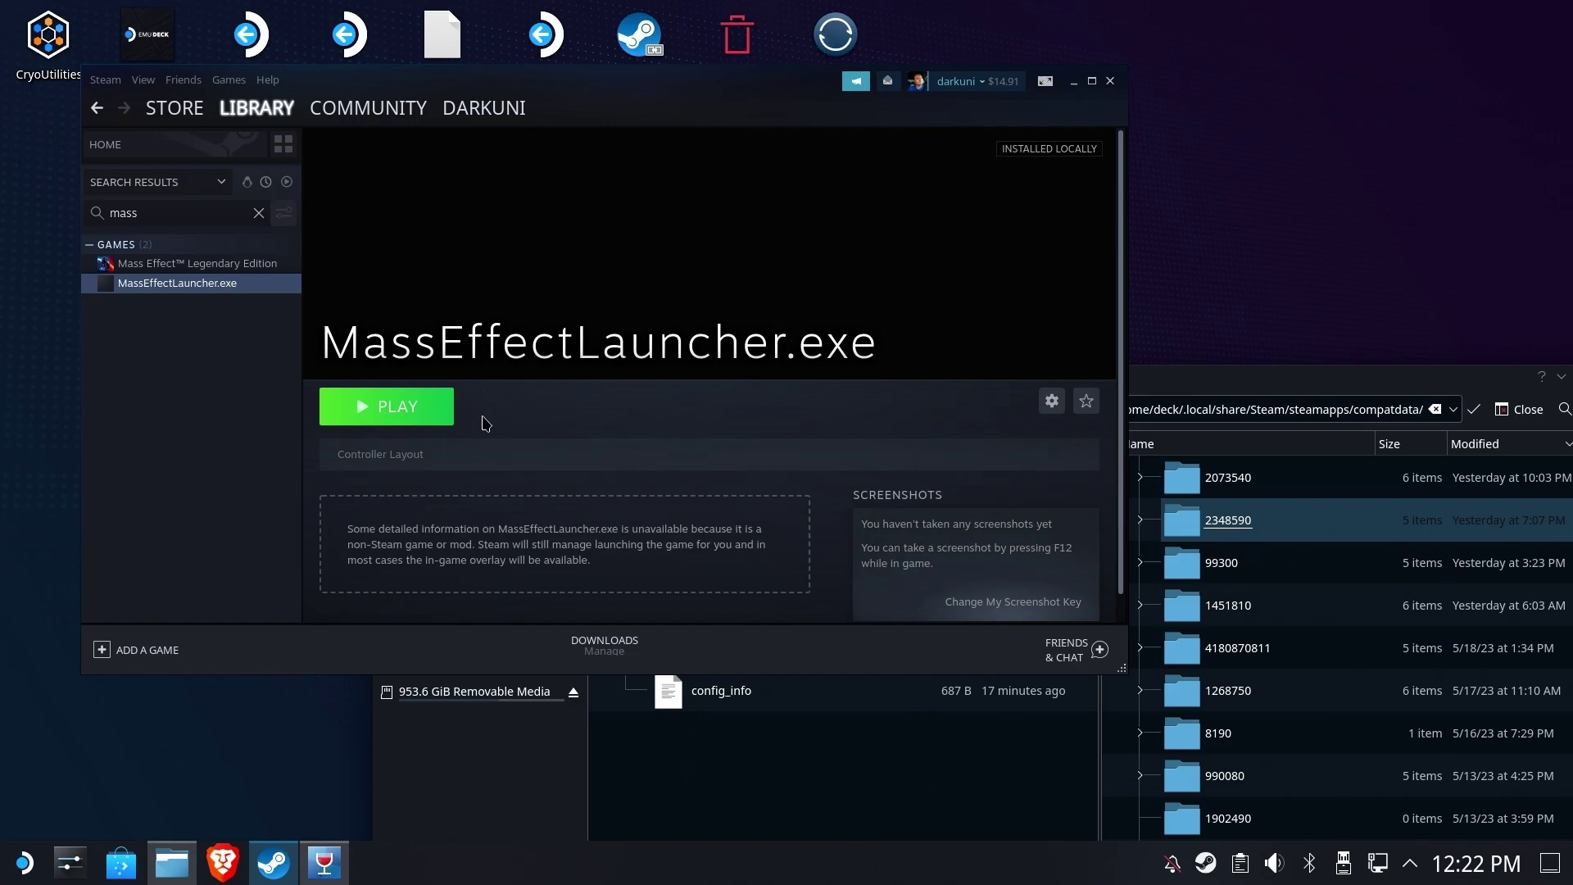
# - Bring the compatdata window fully into view and launch MassEffectLauncher.exe once from Steam to generate its compatdata folder
pyautogui.click(1249, 408)
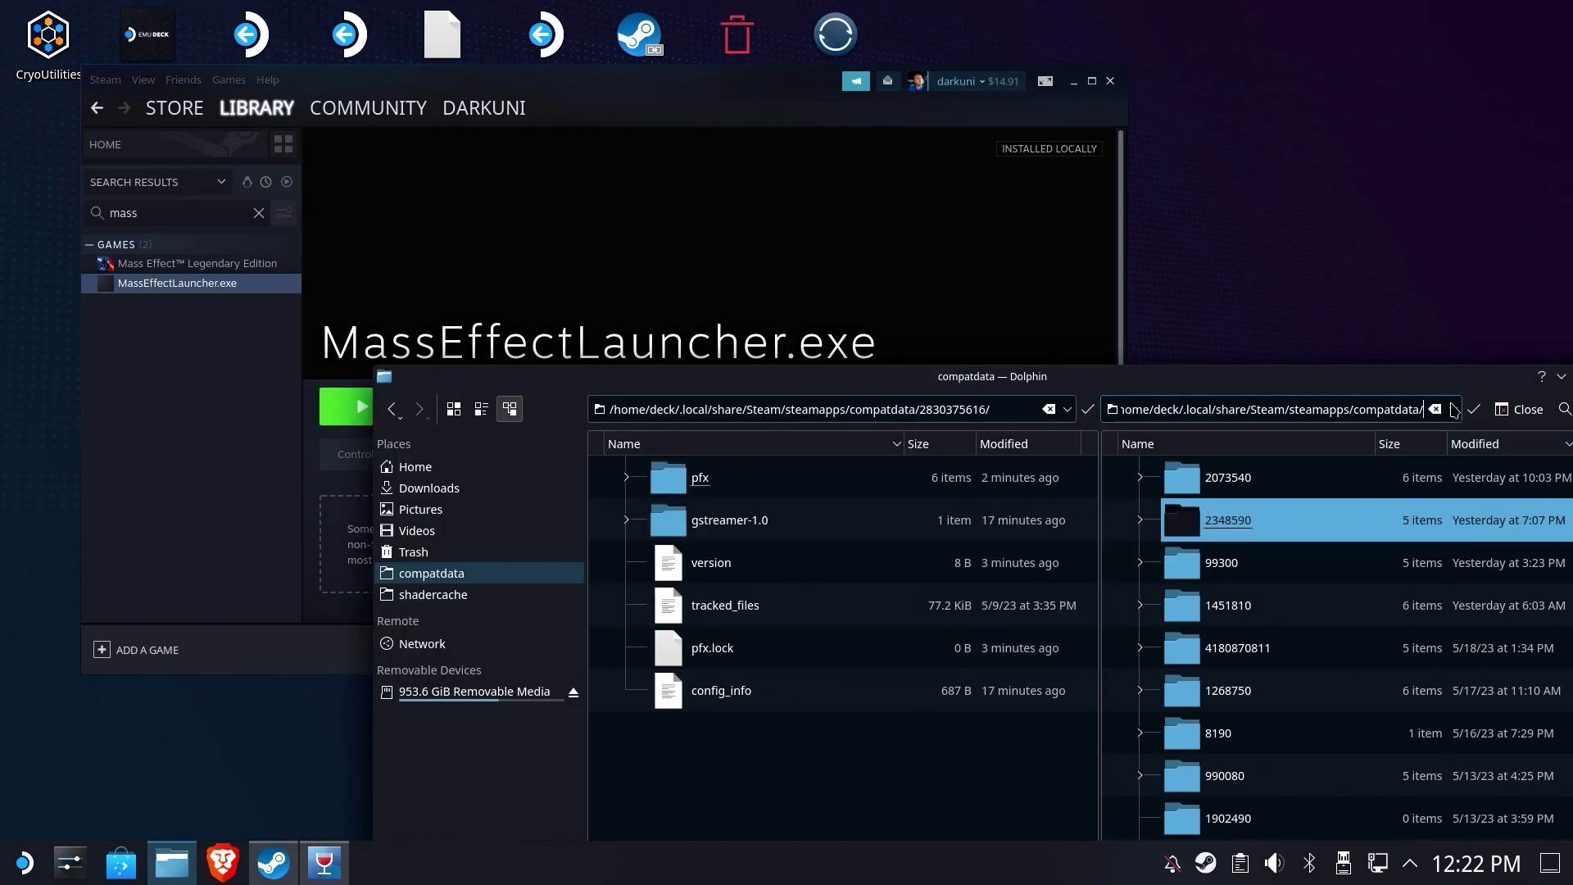
pyautogui.moveTo(1448, 385); pyautogui.dragTo(1313, 378)
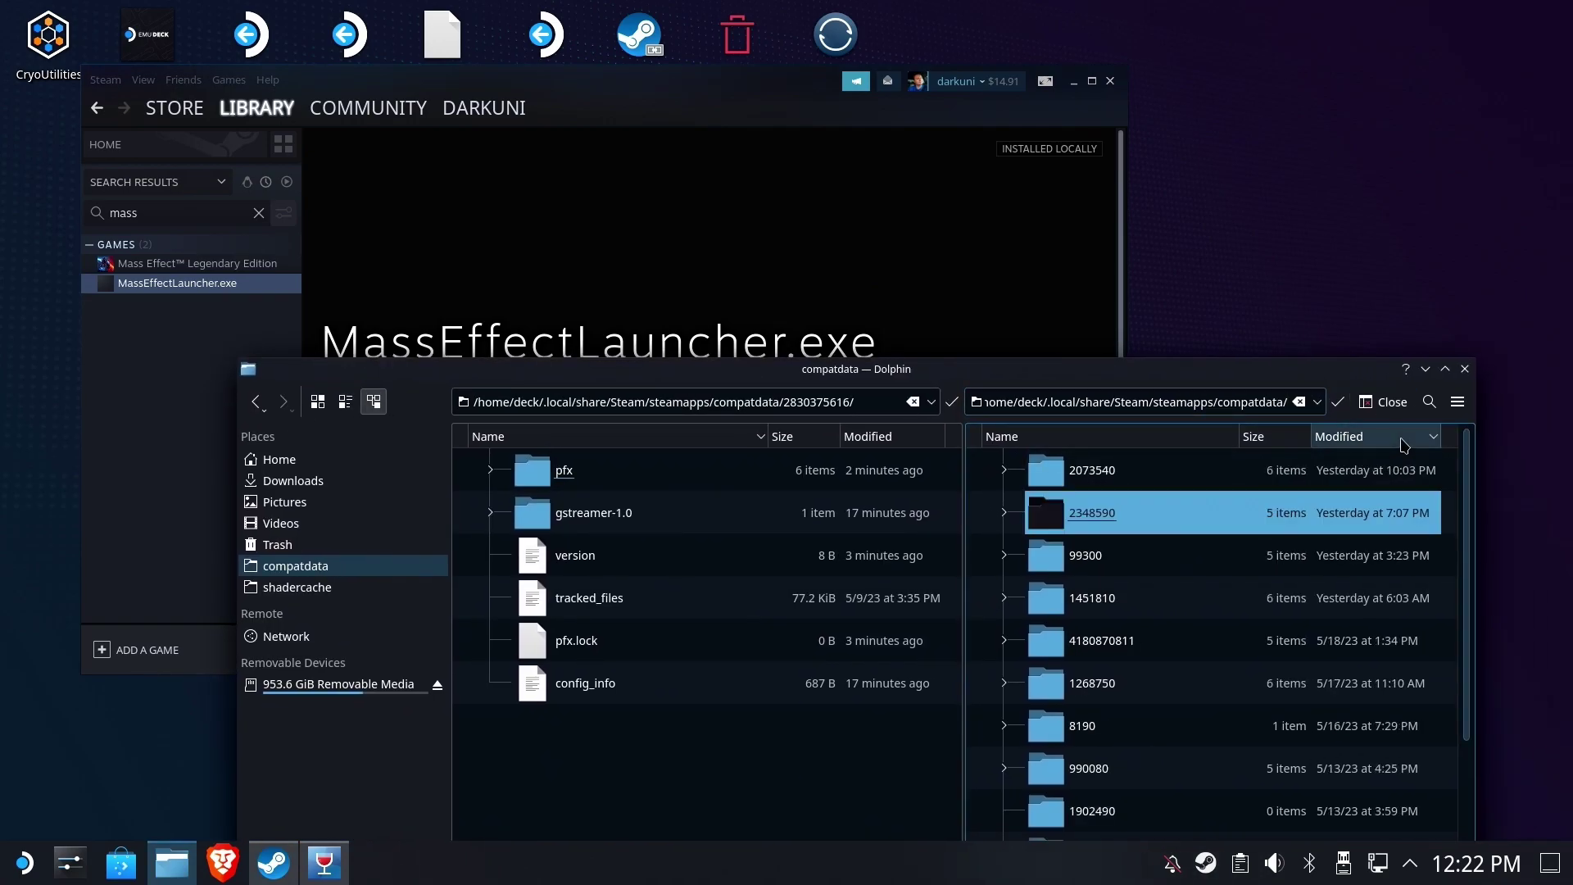
pyautogui.click(524, 345)
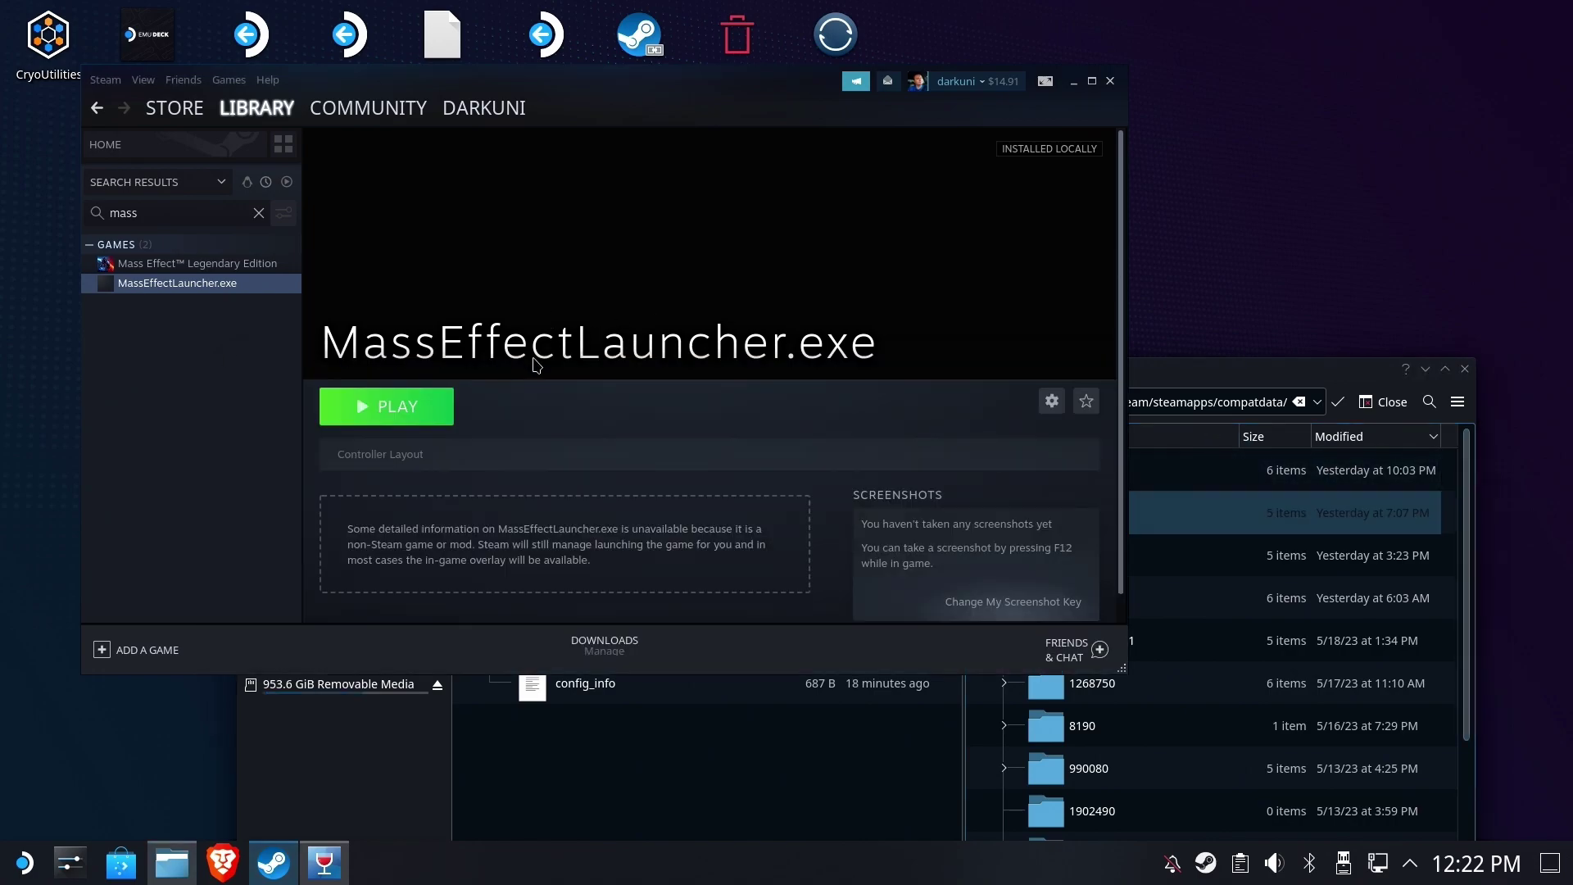
pyautogui.click(376, 407)
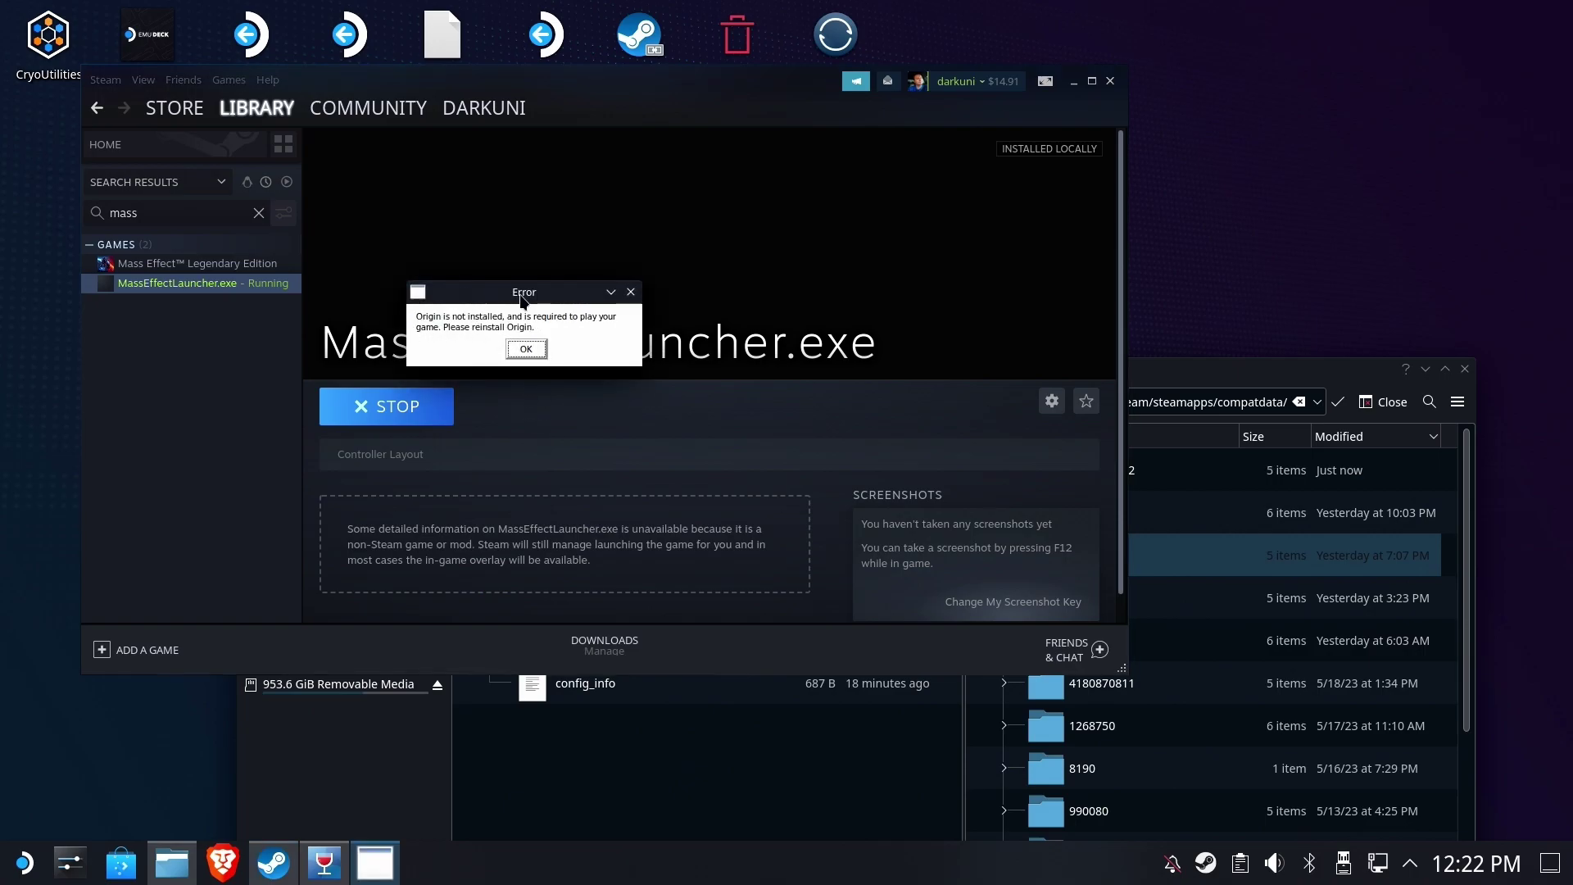
pyautogui.click(526, 348)
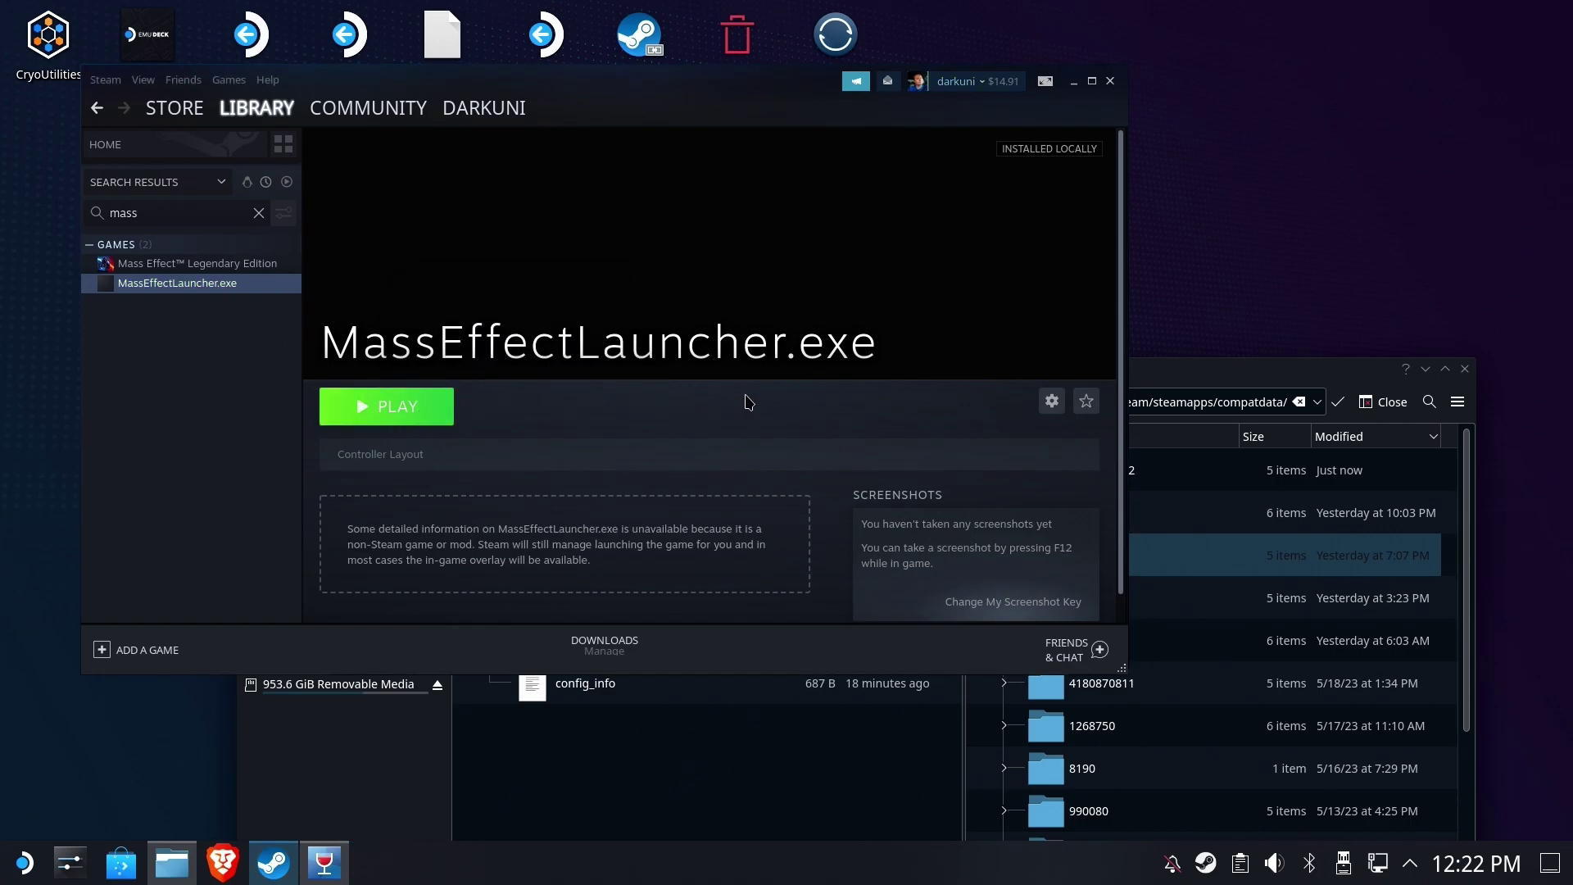
pyautogui.click(1167, 376)
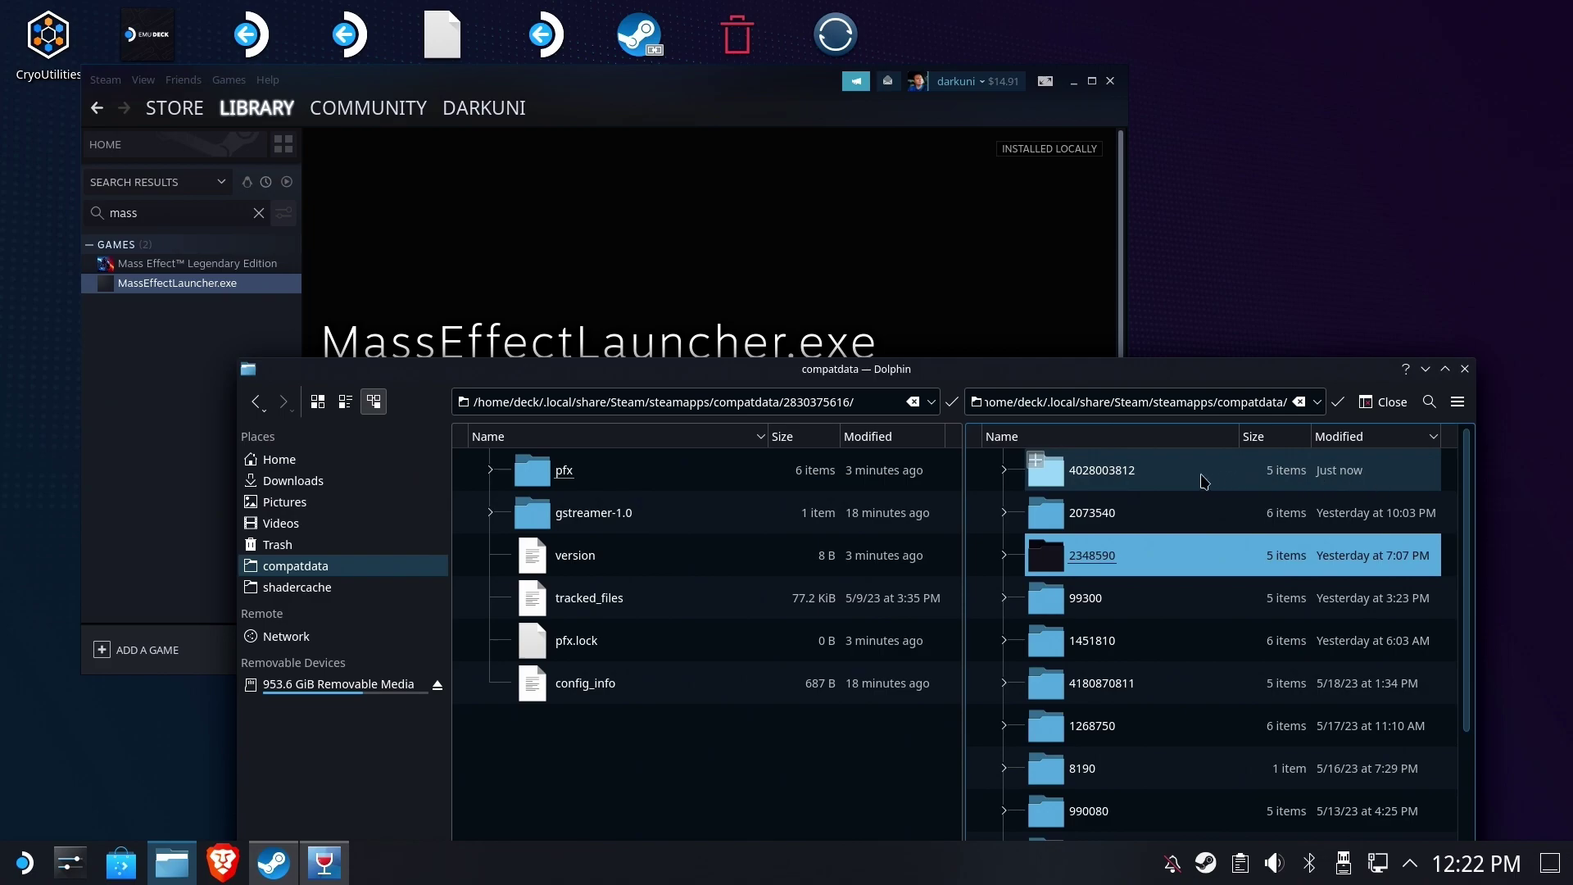
pyautogui.click(1180, 478)
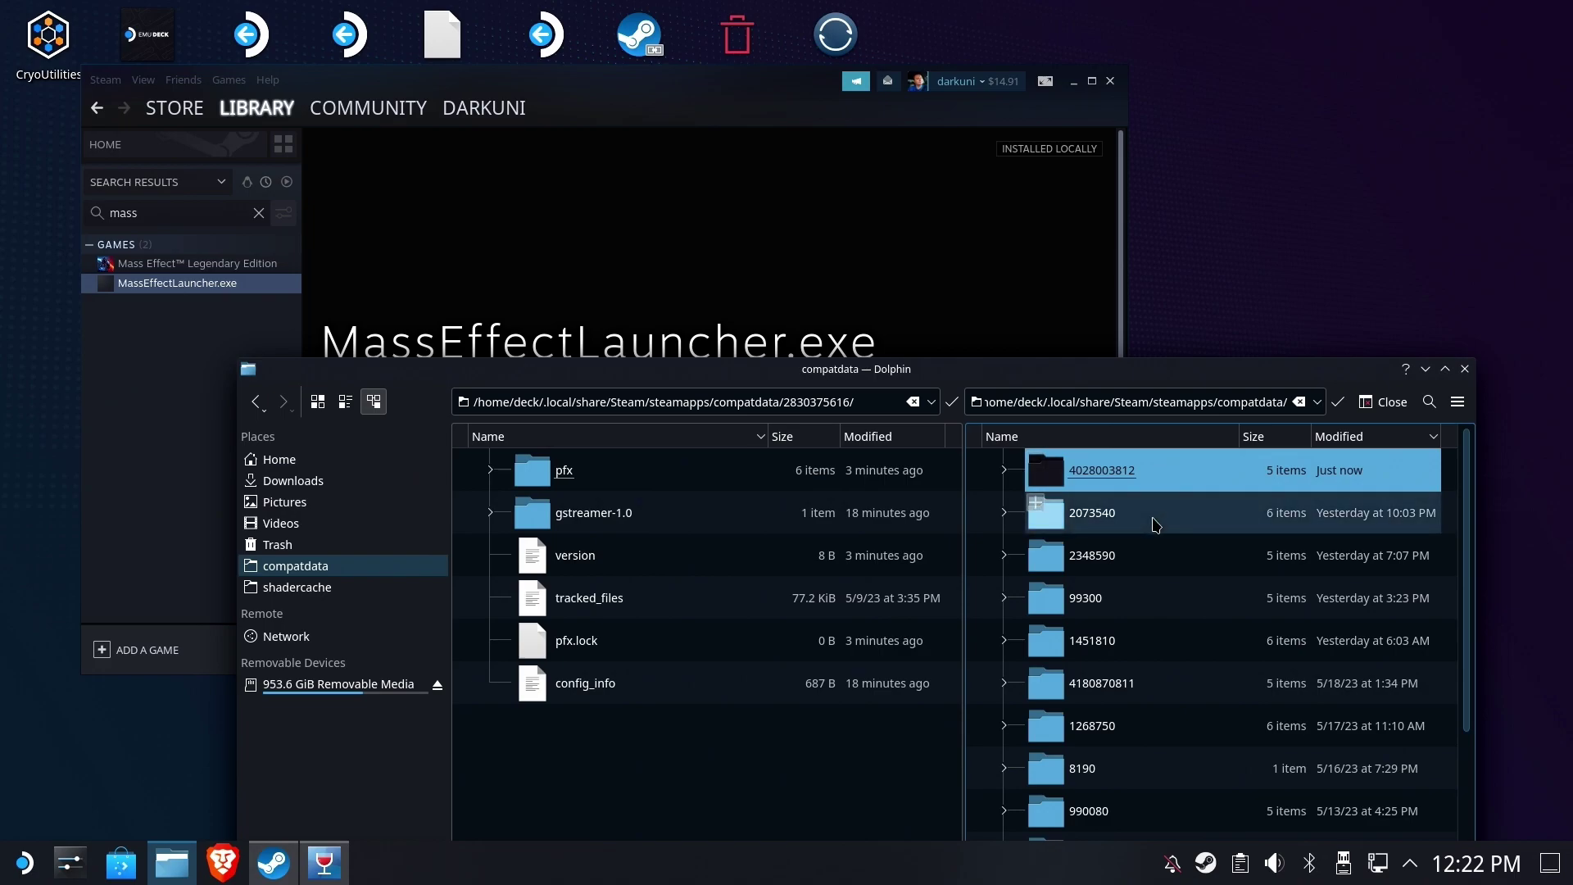
pyautogui.press('F2')
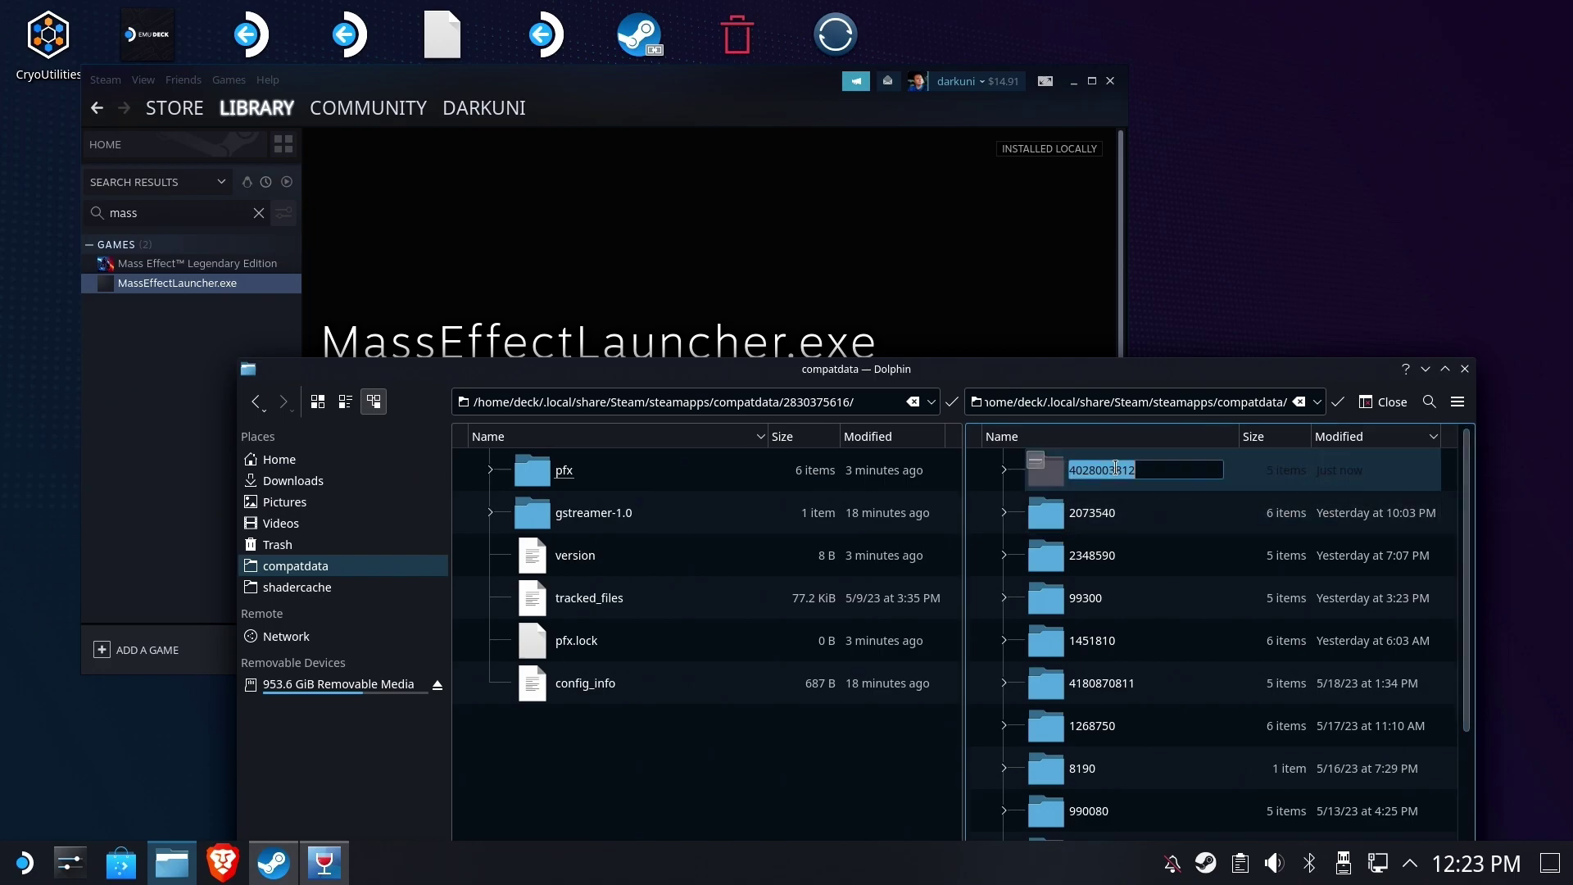
pyautogui.rightClick(1121, 476)
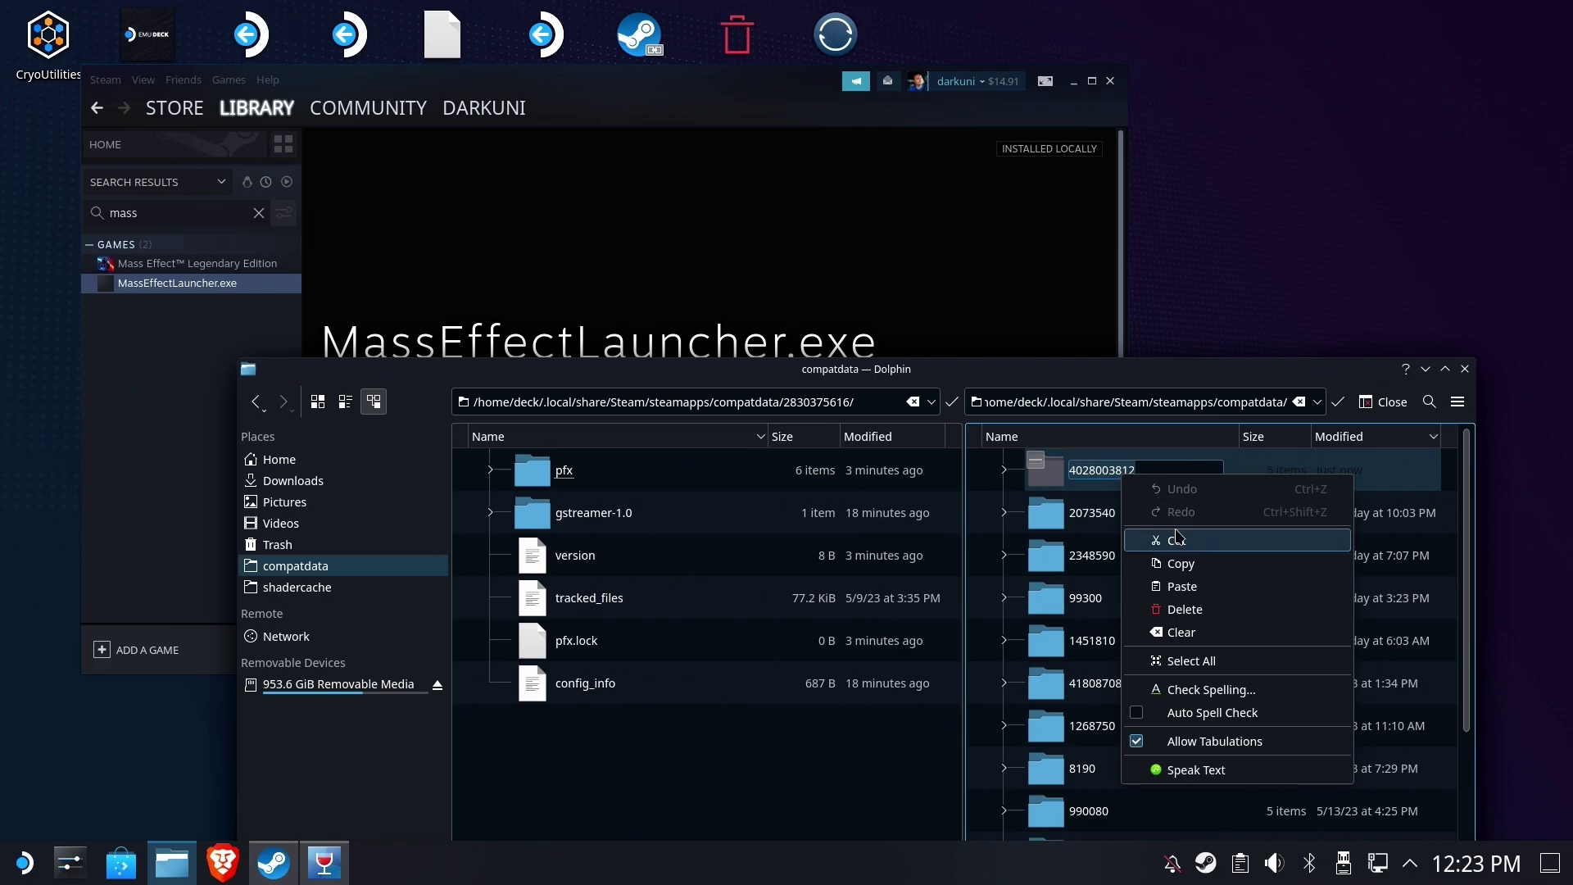
pyautogui.click(1196, 571)
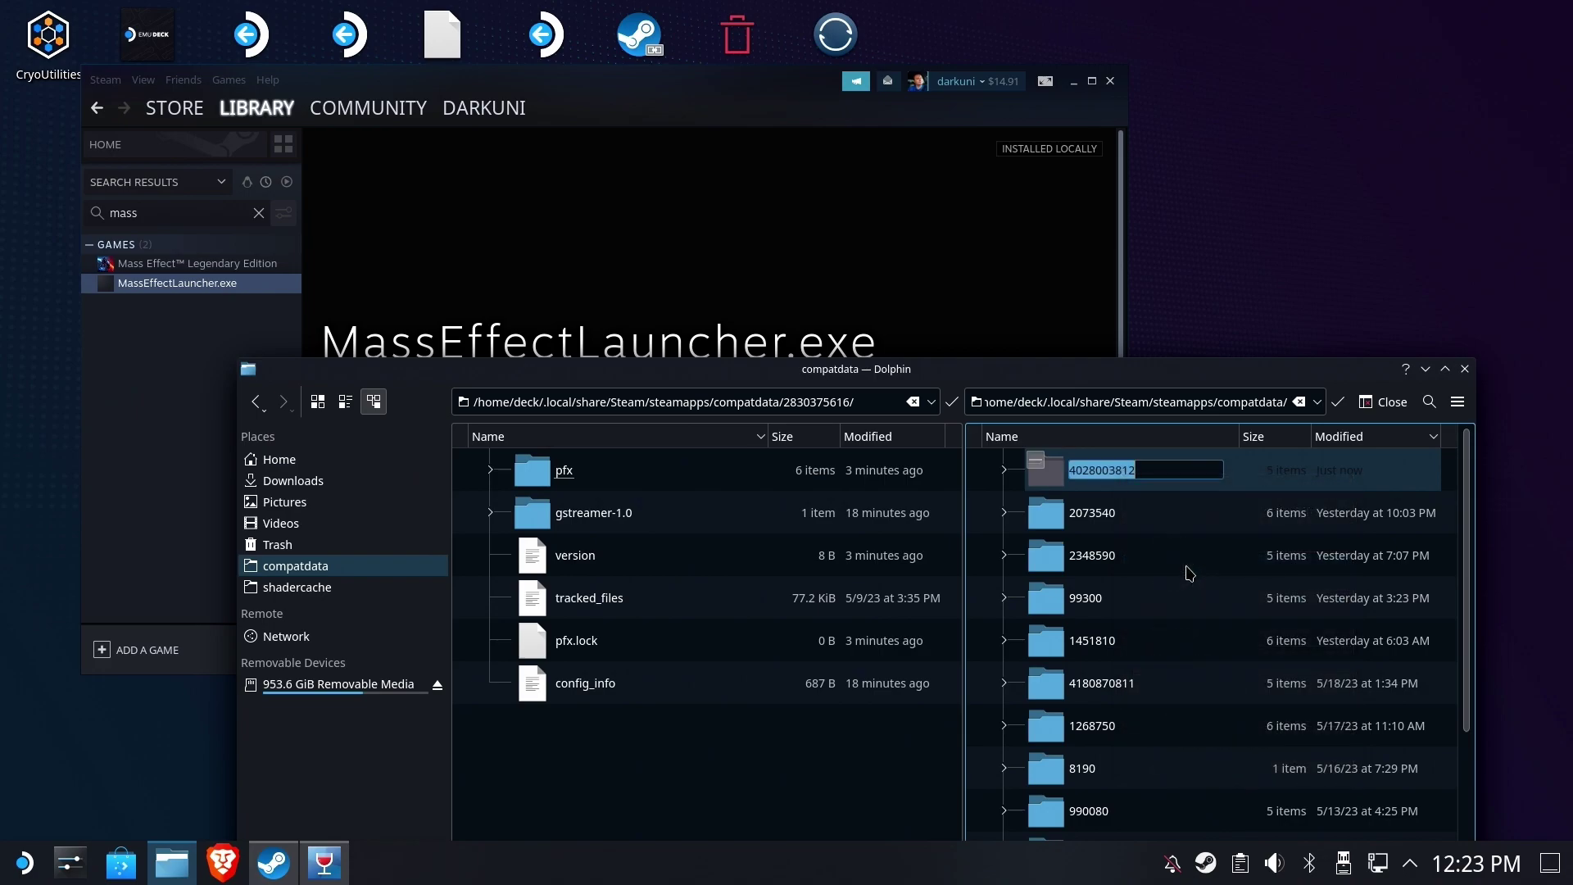
pyautogui.click(1229, 487)
pyautogui.rightClick(1106, 481)
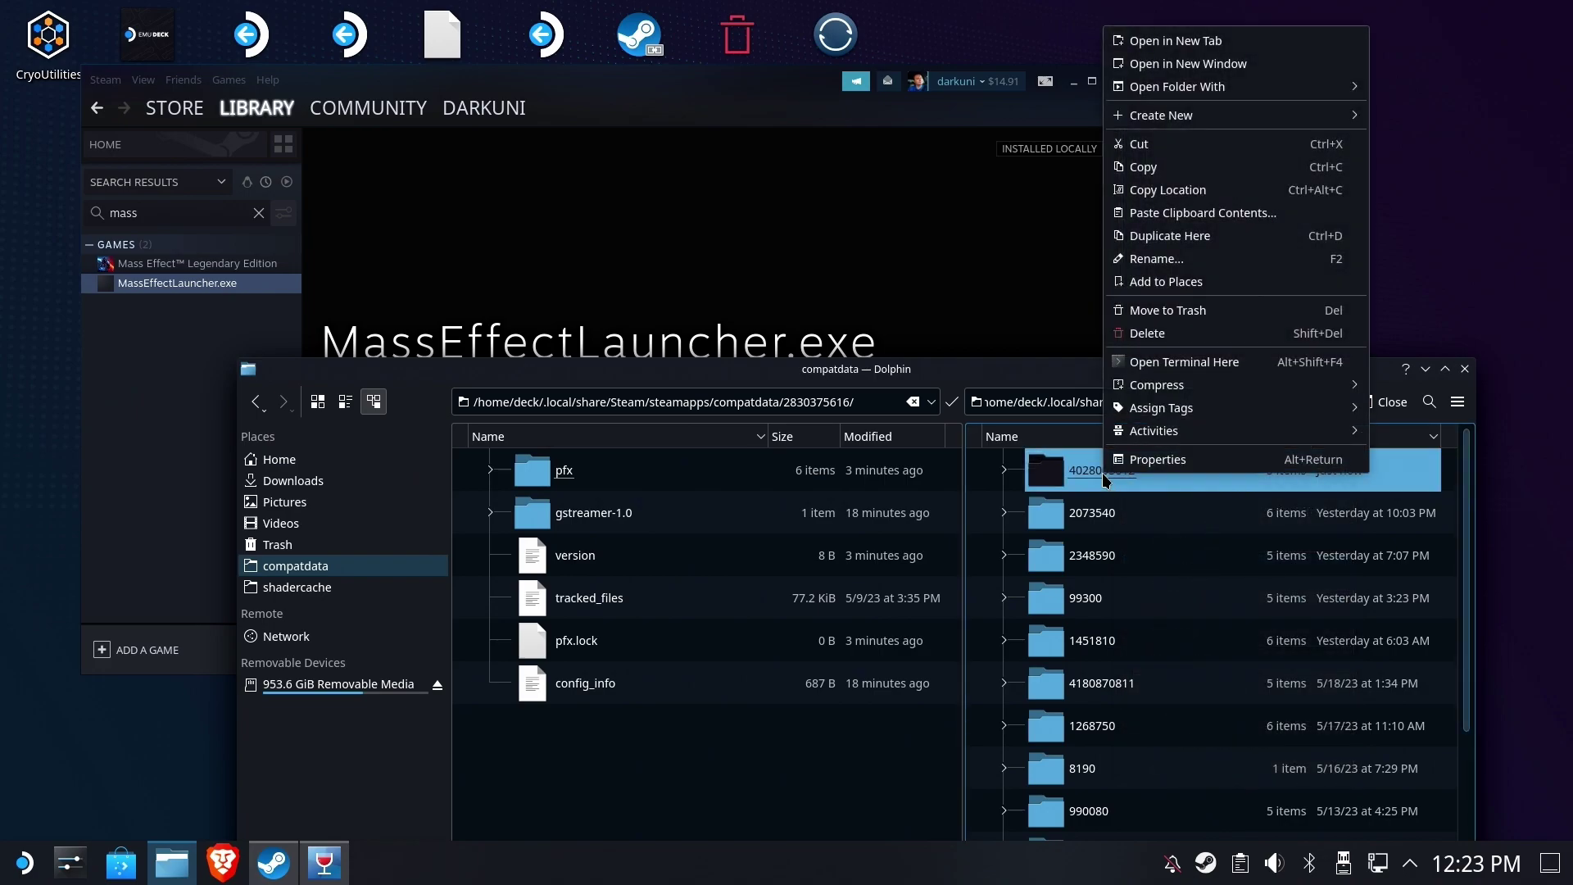
pyautogui.click(1145, 334)
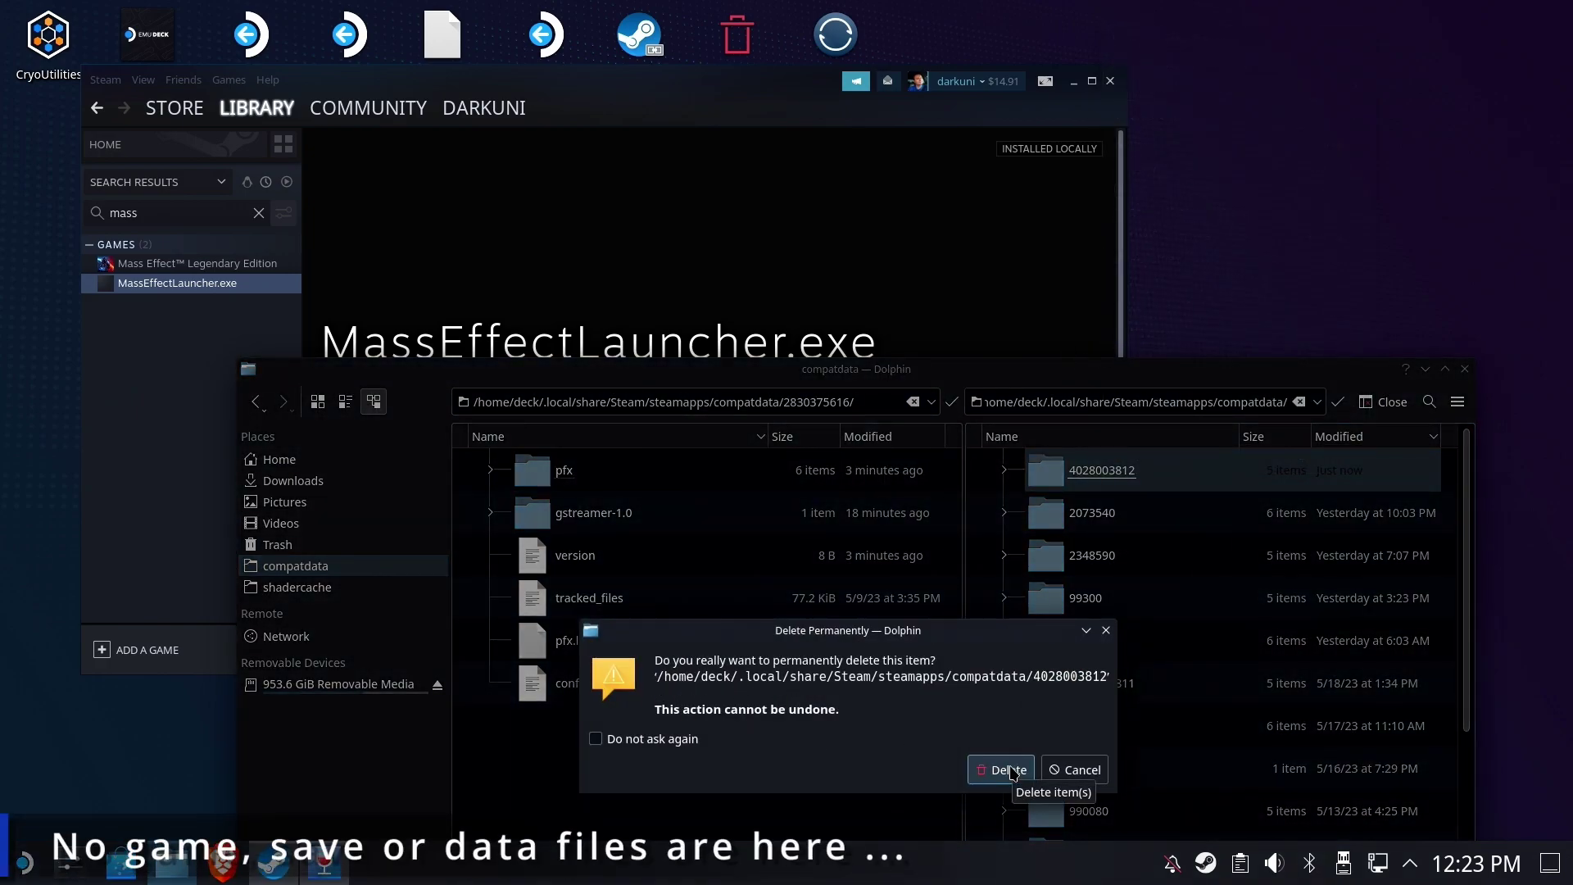
pyautogui.click(1013, 773)
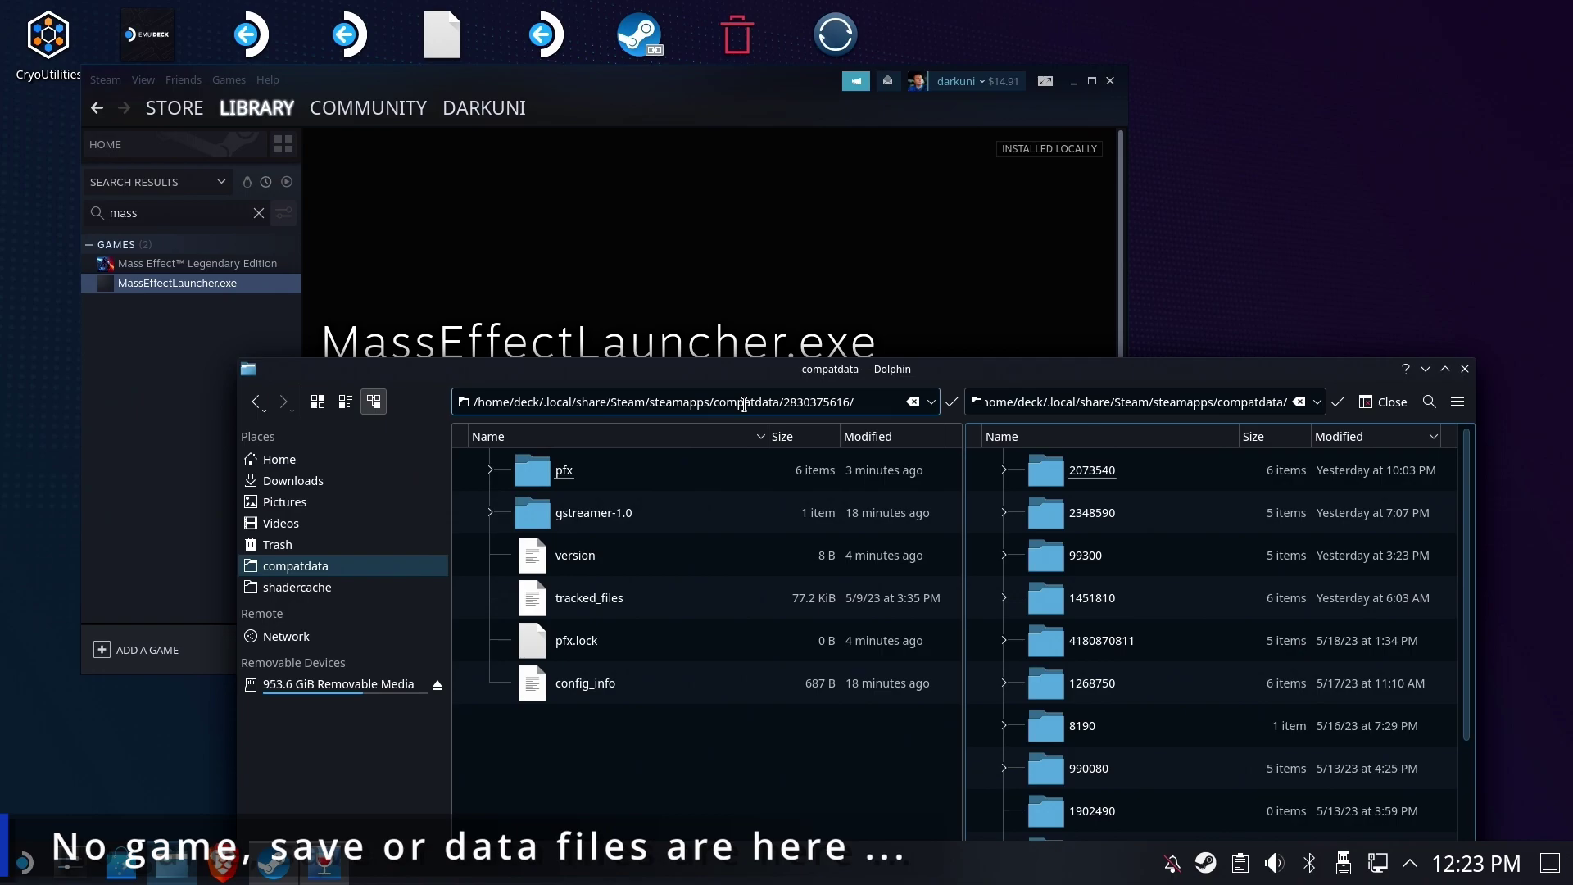
pyautogui.press('Return')
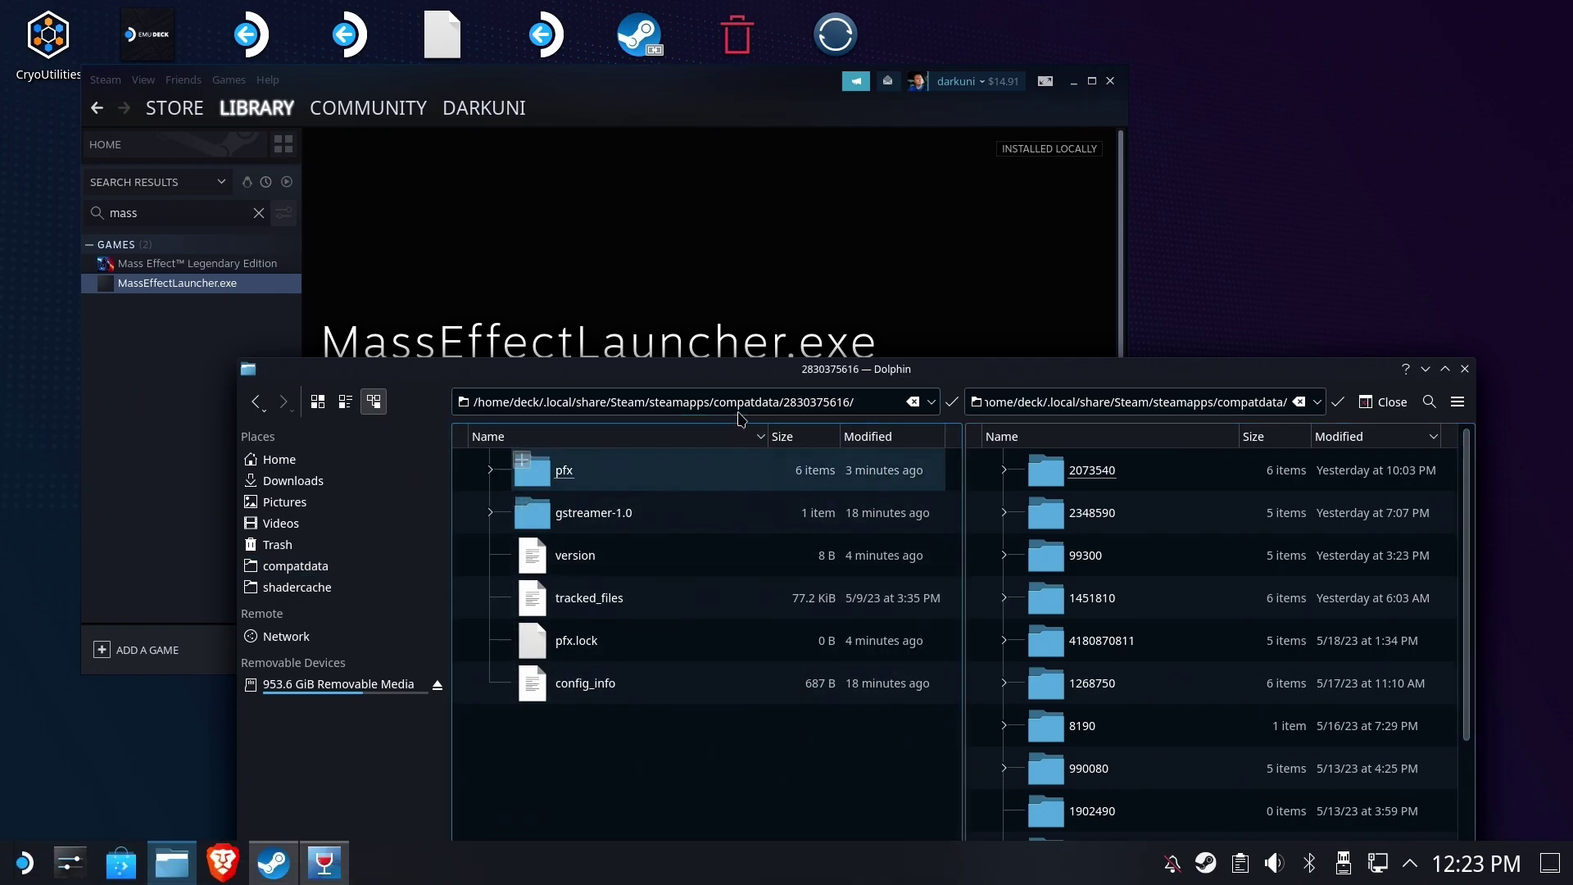
pyautogui.click(932, 402)
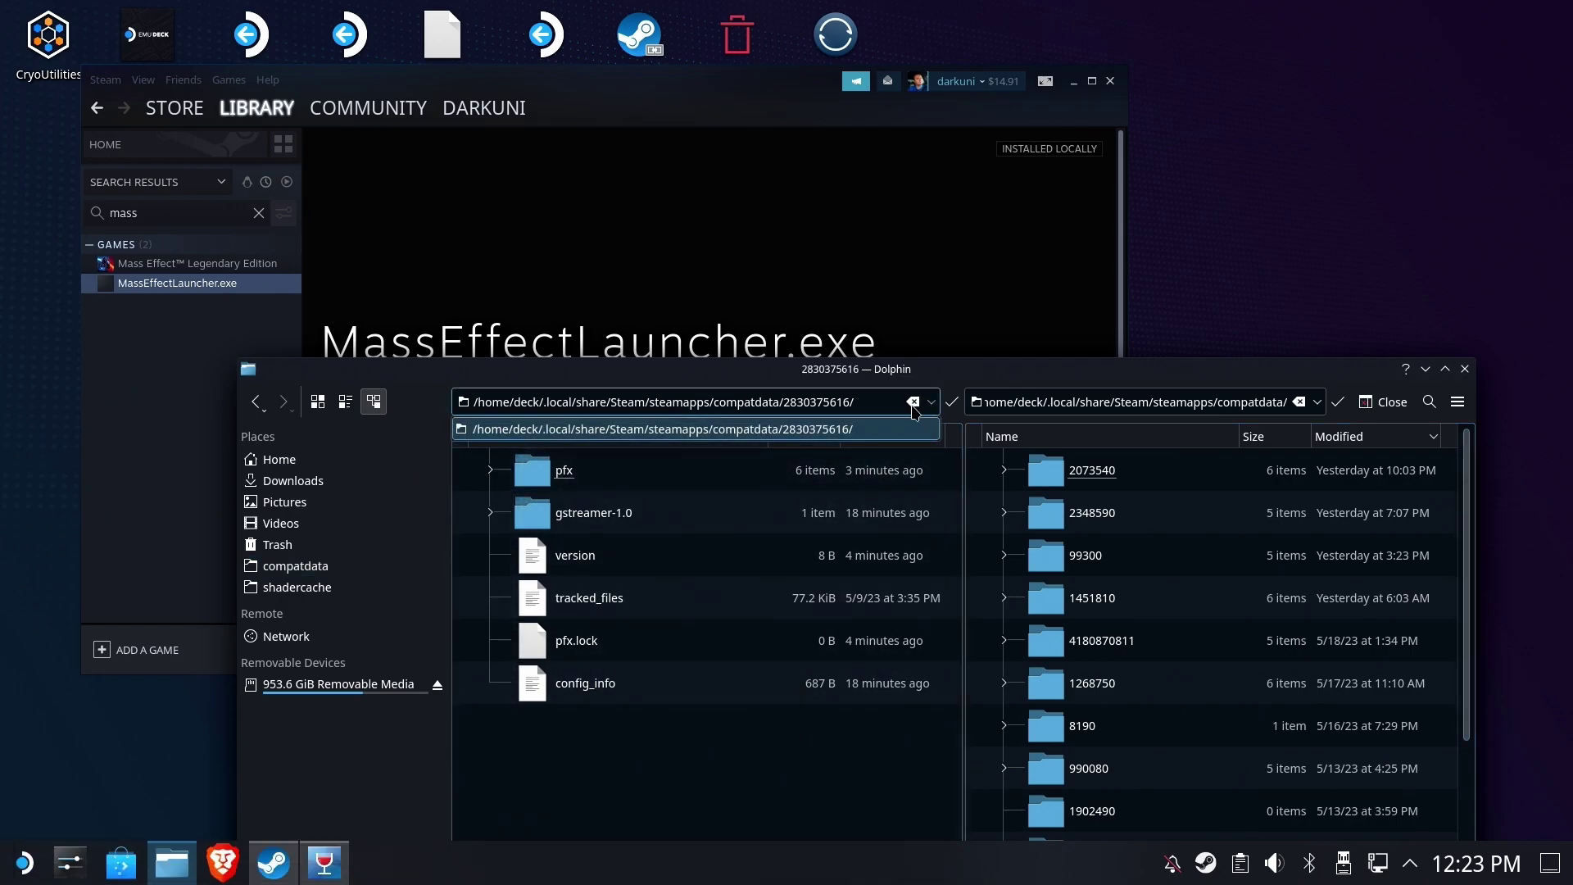
pyautogui.click(737, 748)
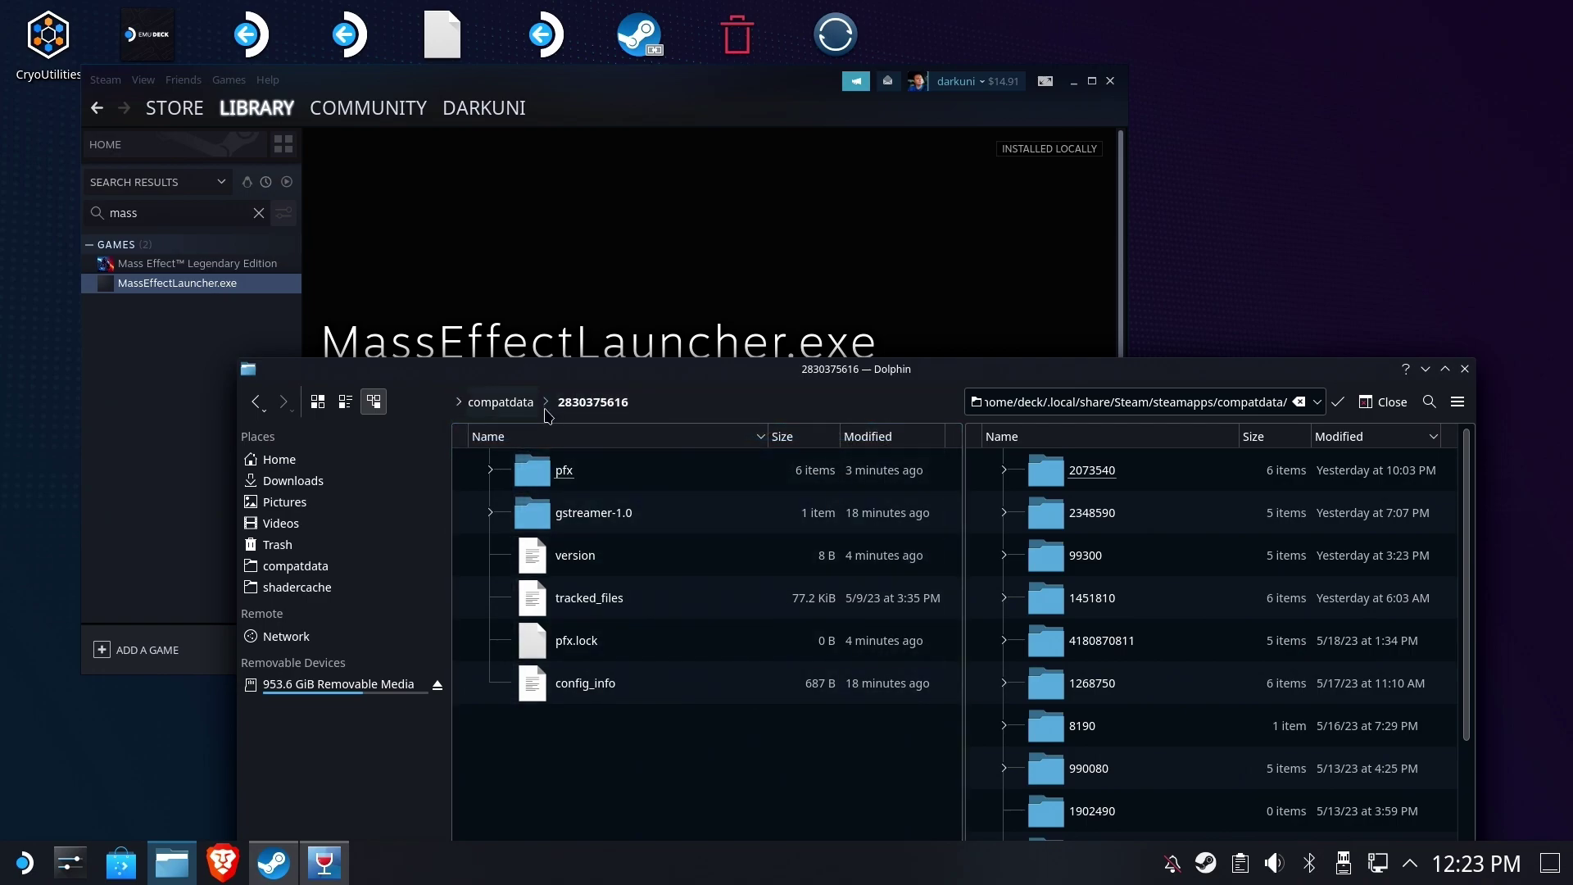
pyautogui.click(522, 407)
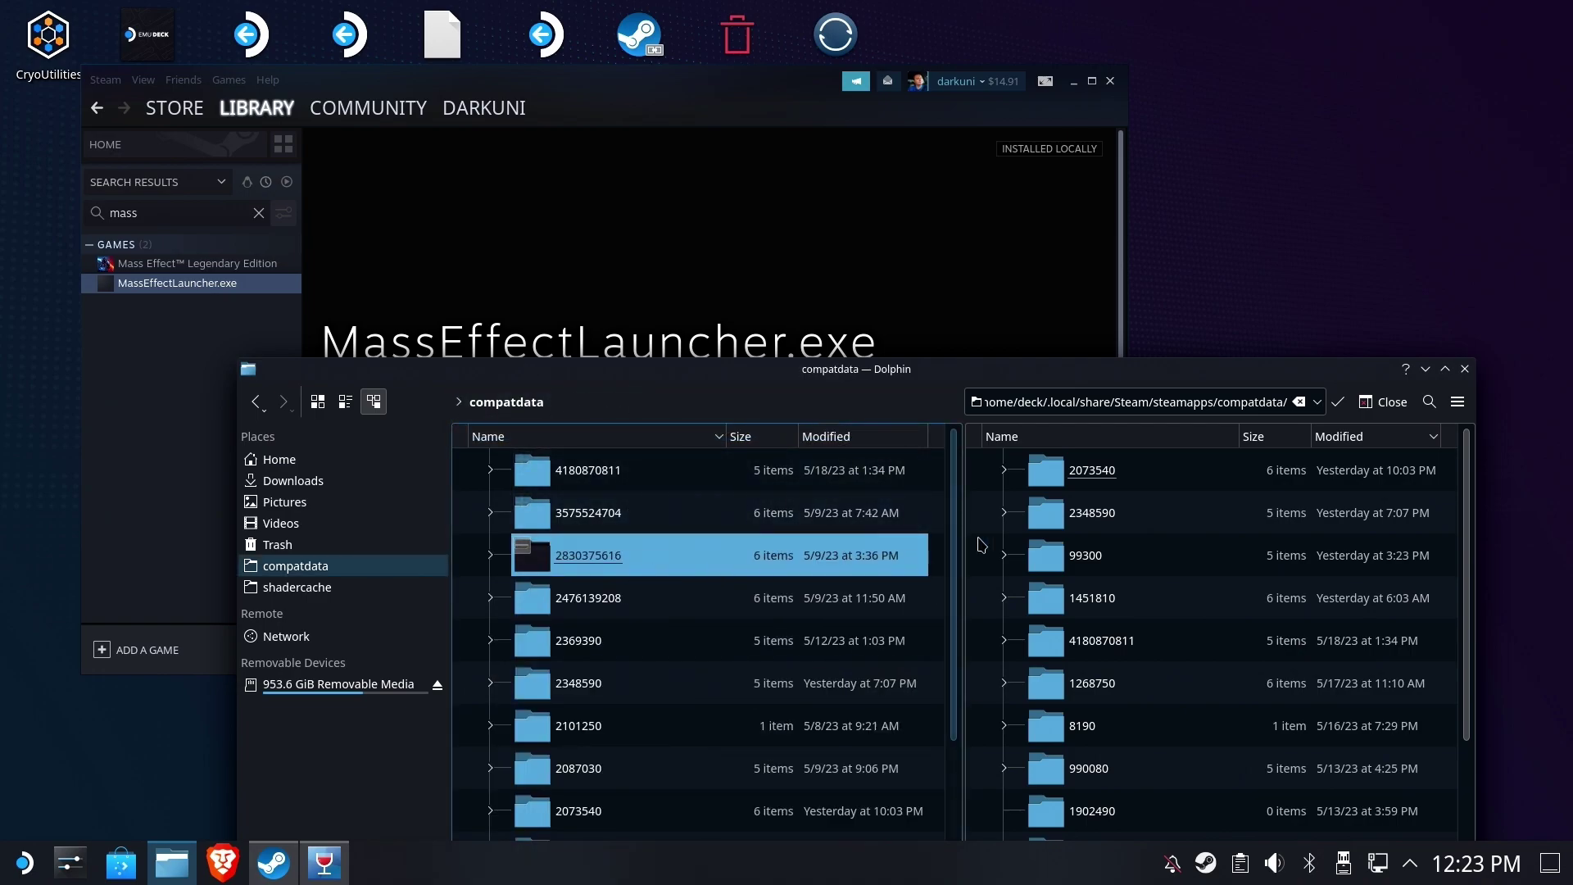
pyautogui.scroll(-5, 1243, 603)
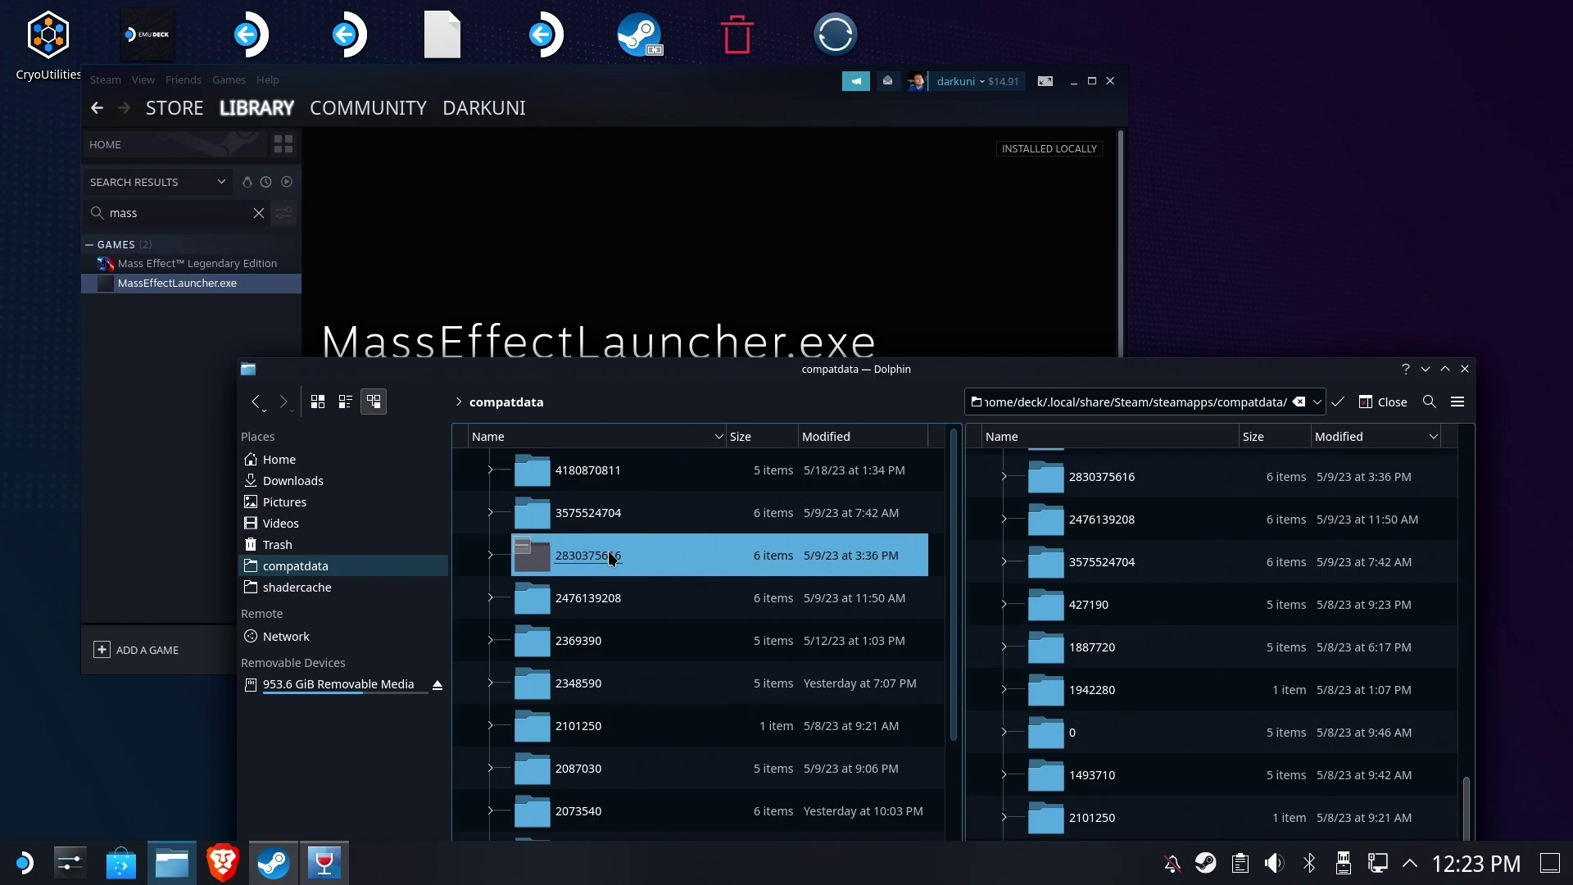
pyautogui.moveTo(610, 558); pyautogui.dragTo(1403, 744)
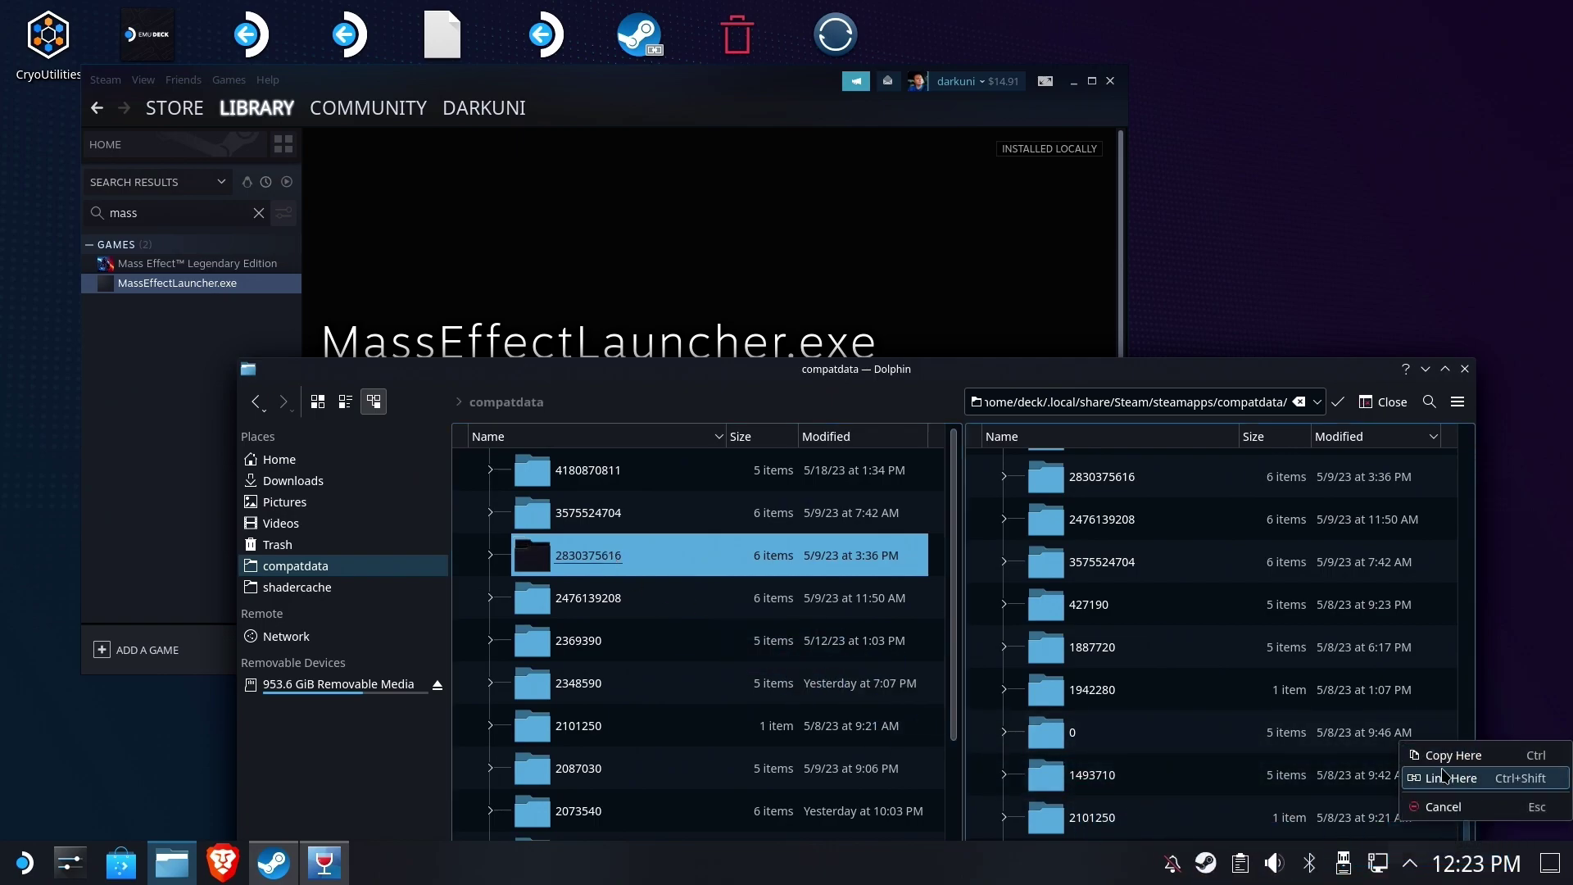
pyautogui.click(1467, 778)
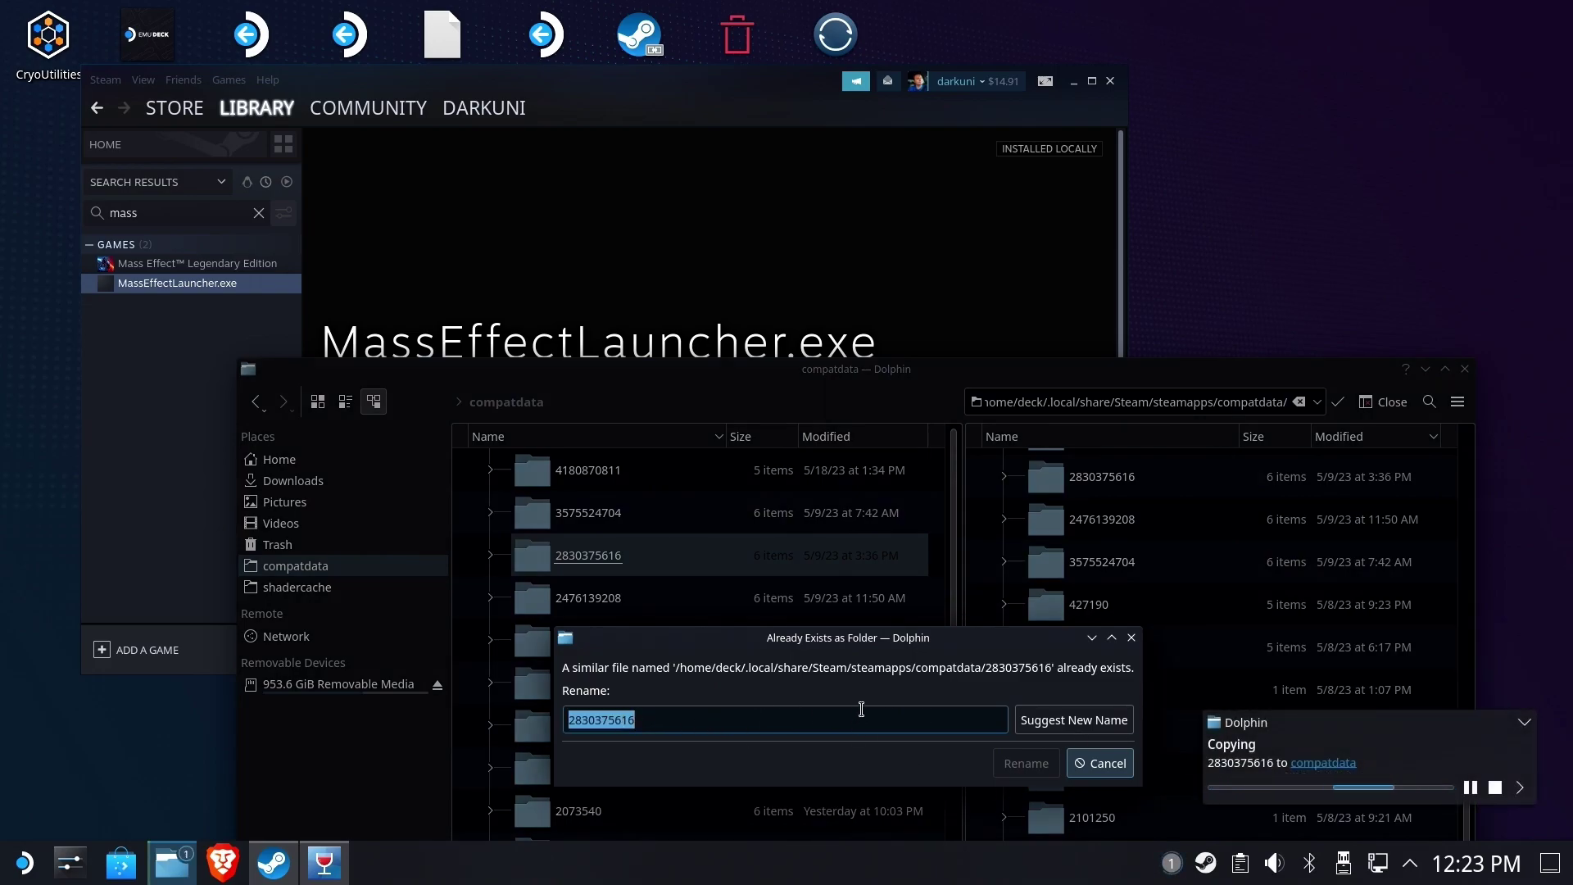
pyautogui.hotkey('ctrl', 'v')
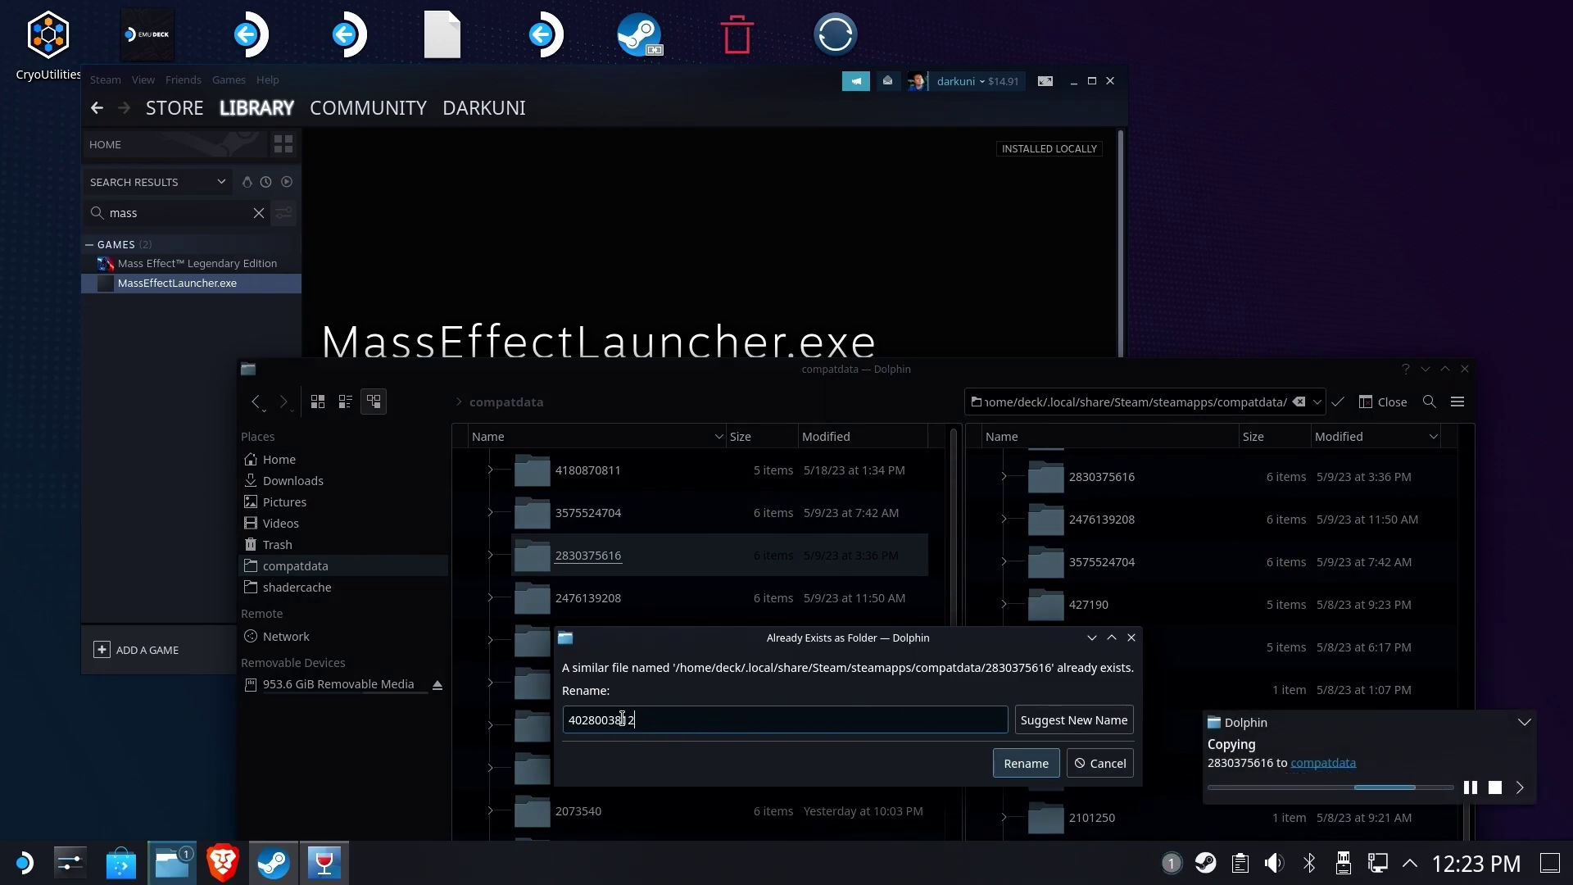
pyautogui.click(1024, 764)
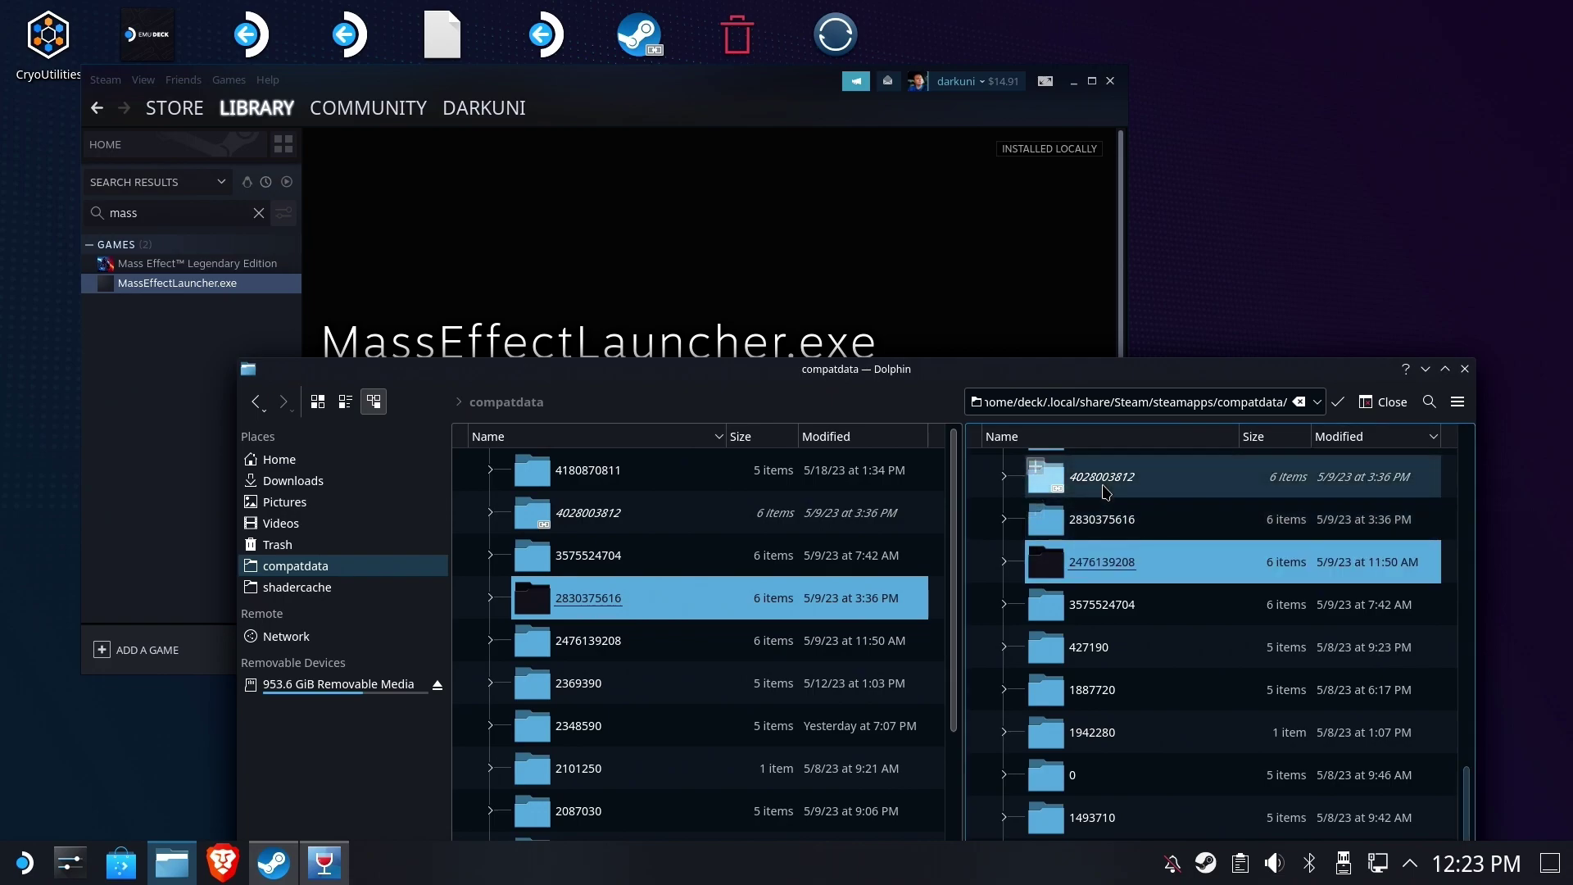
pyautogui.click(574, 598)
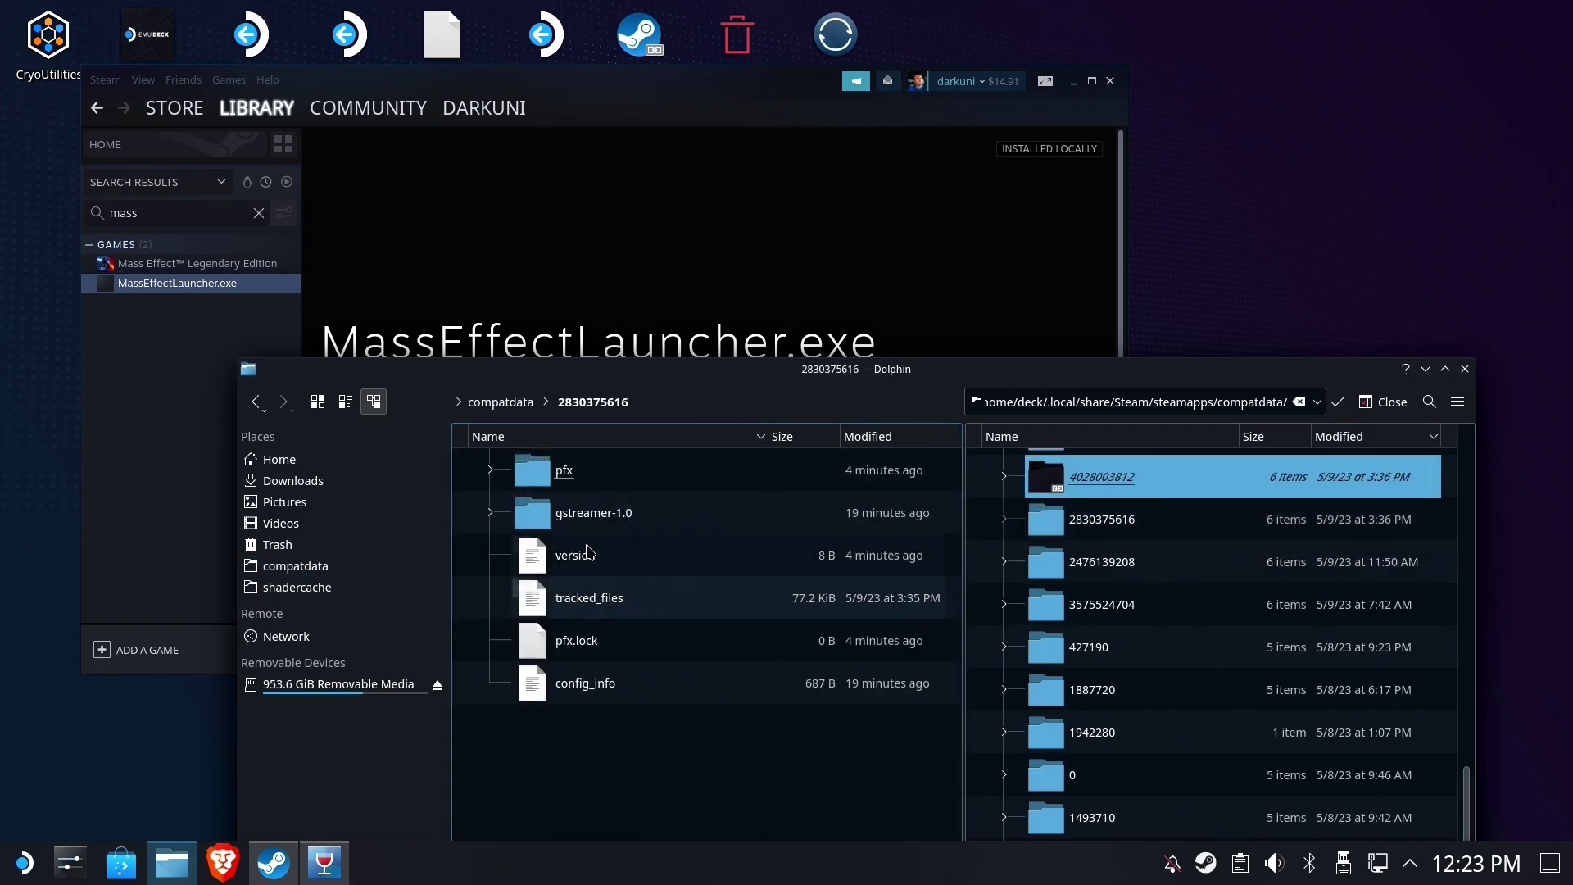
pyautogui.click(578, 479)
pyautogui.click(576, 473)
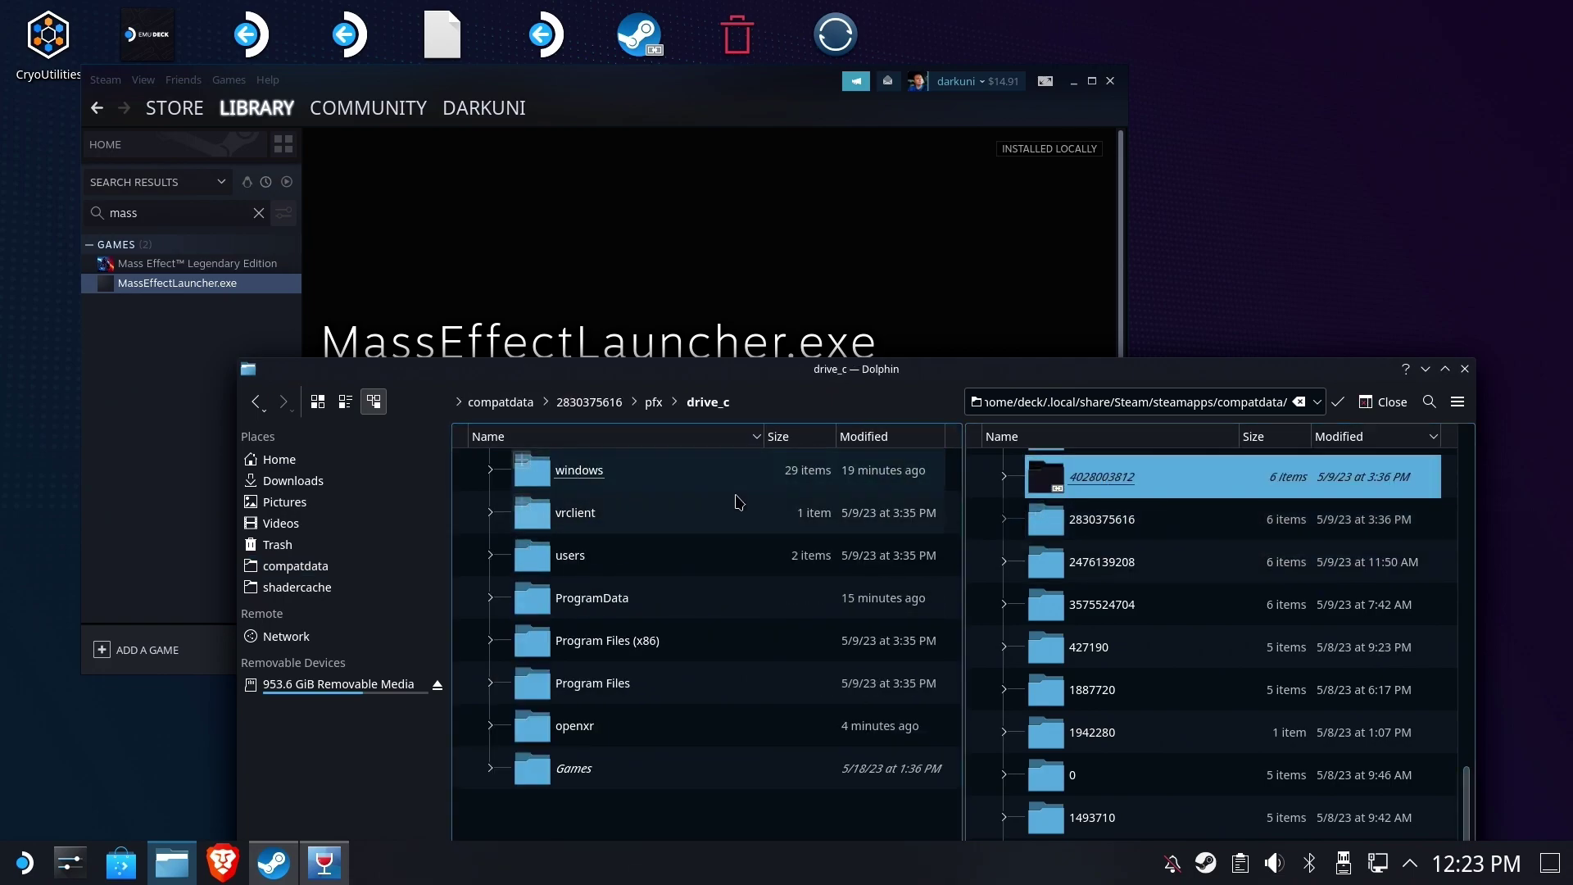
pyautogui.click(1097, 490)
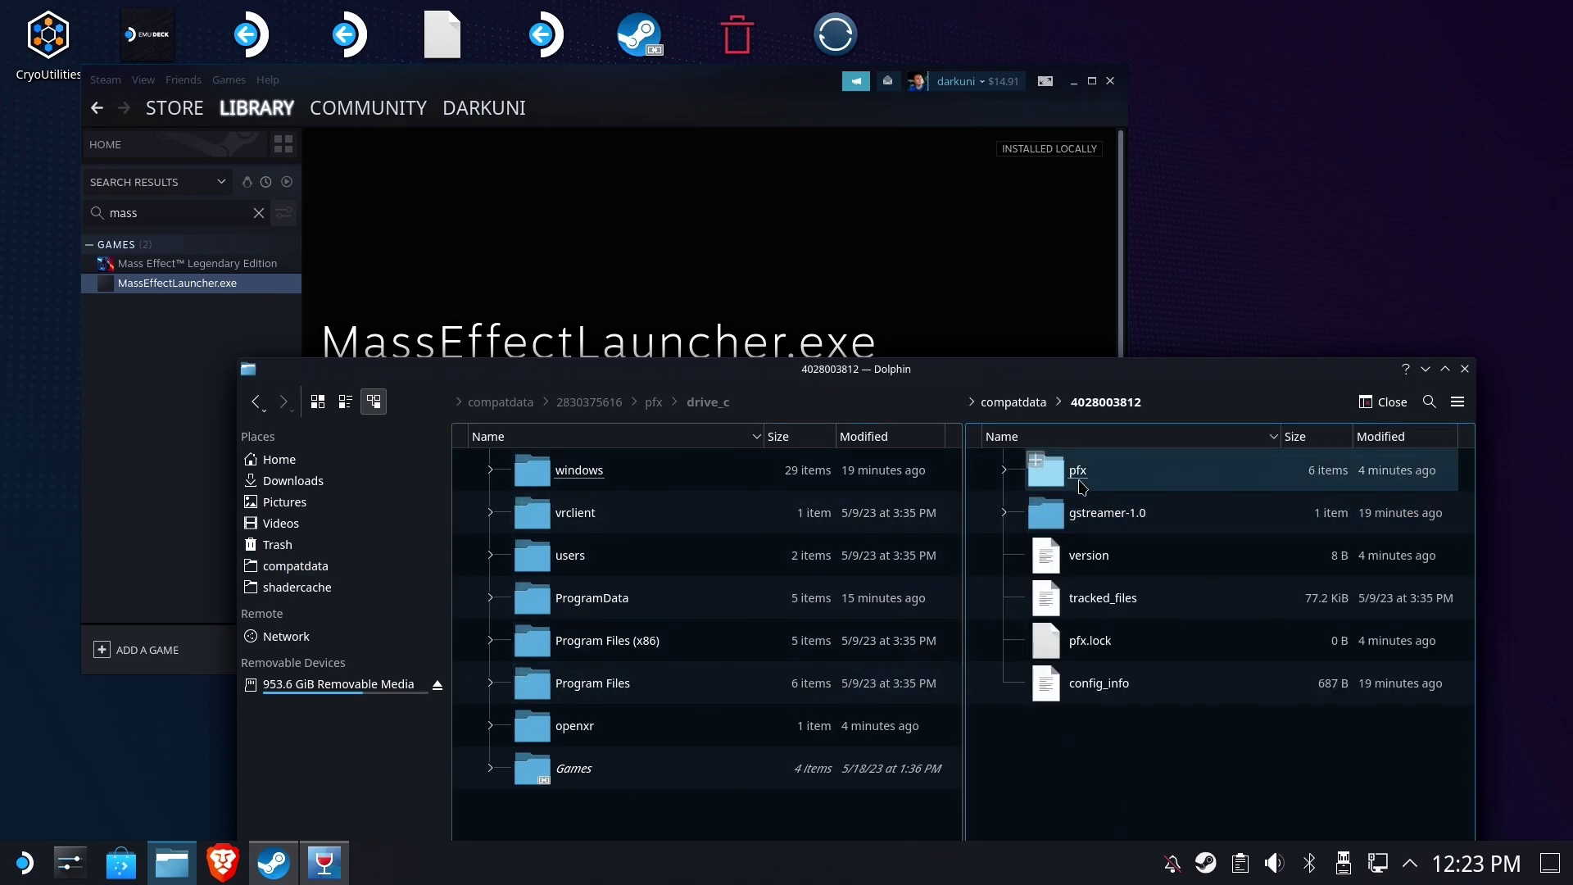
pyautogui.click(1098, 473)
pyautogui.click(1098, 472)
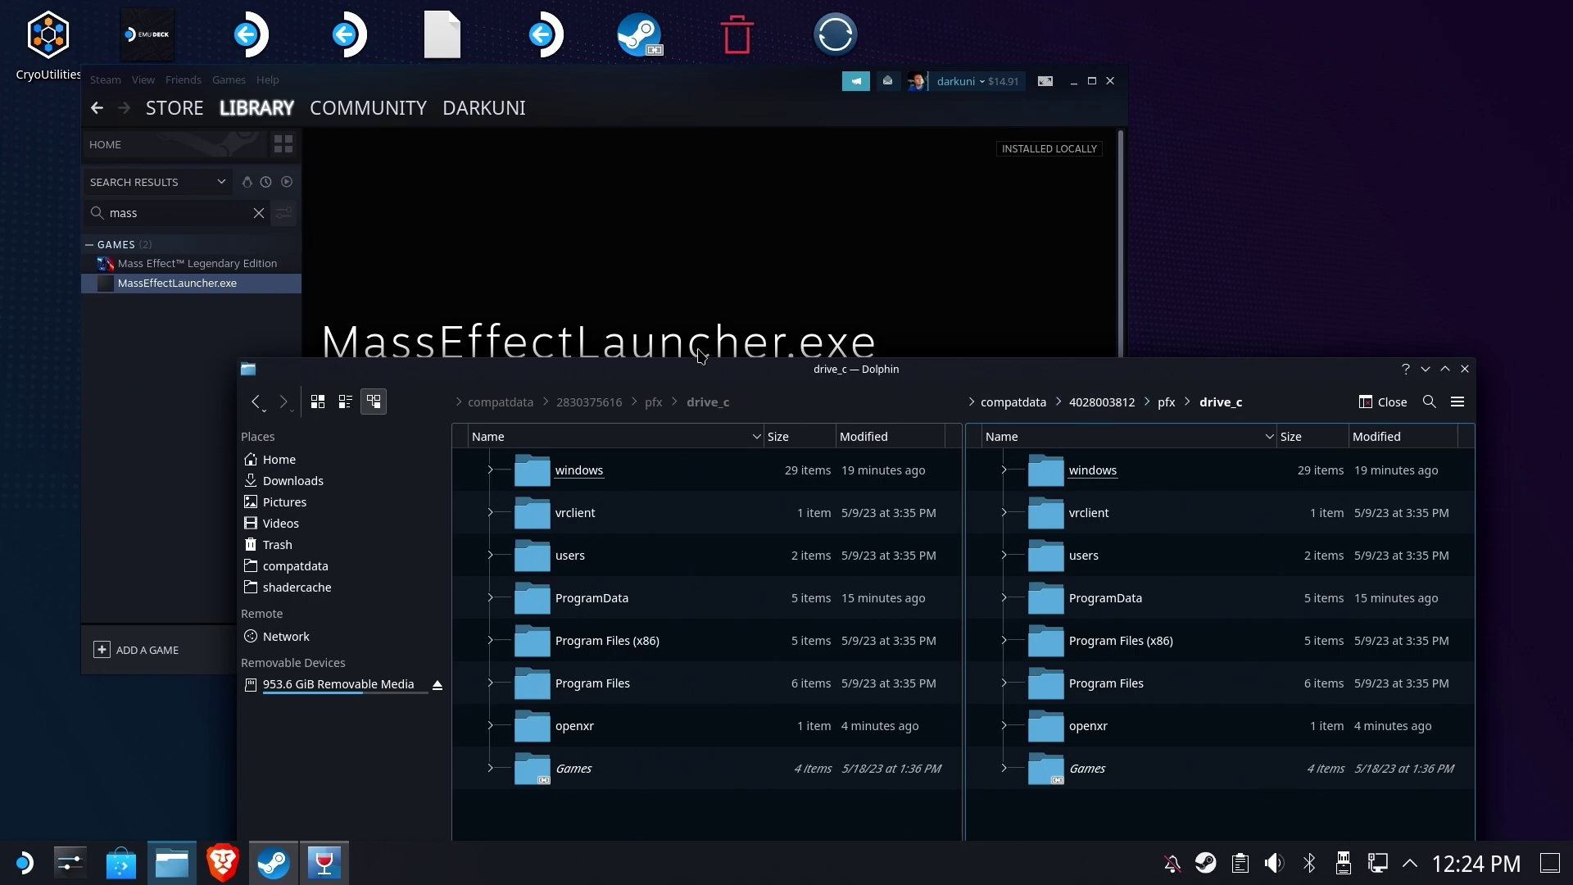
# - Close the file manager, Steam and Protontricks windows and return to Gaming Mode
pyautogui.click(1465, 370)
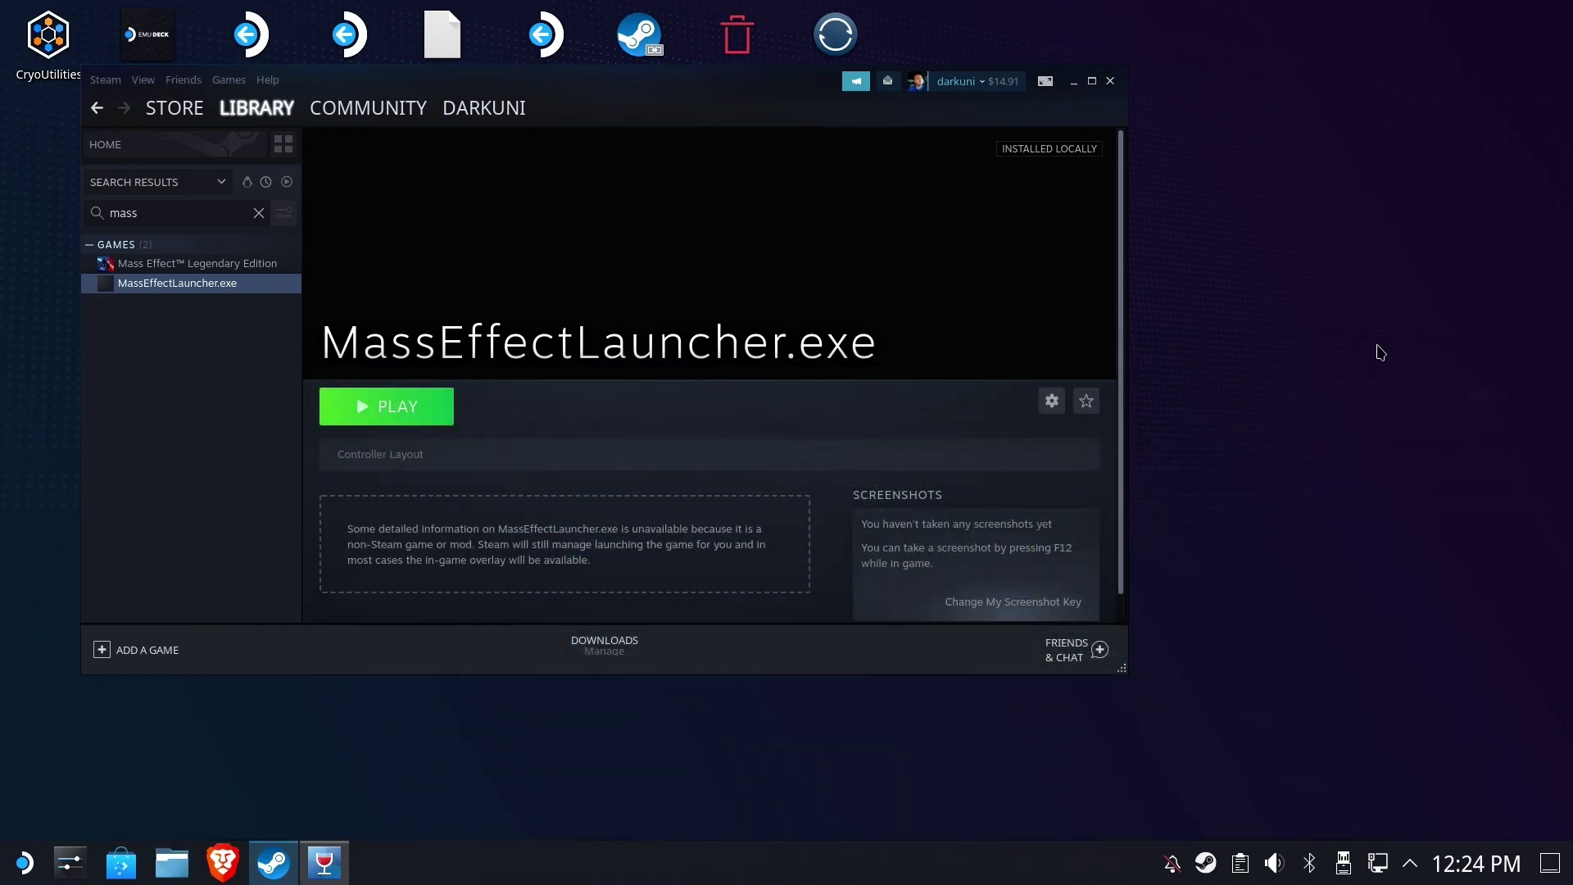
pyautogui.click(1110, 81)
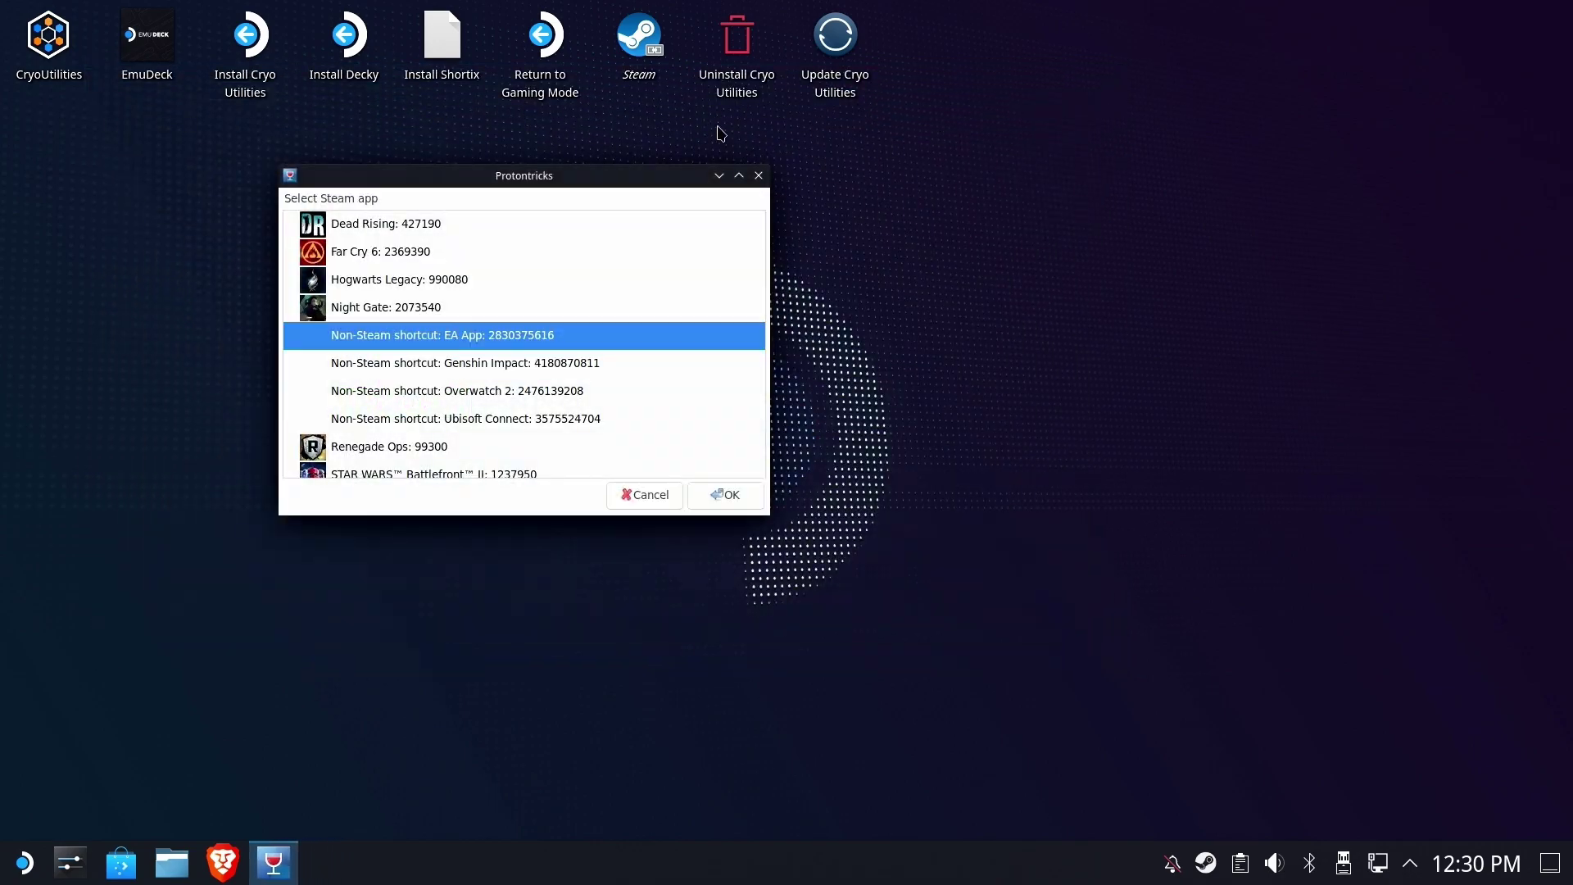
pyautogui.click(757, 177)
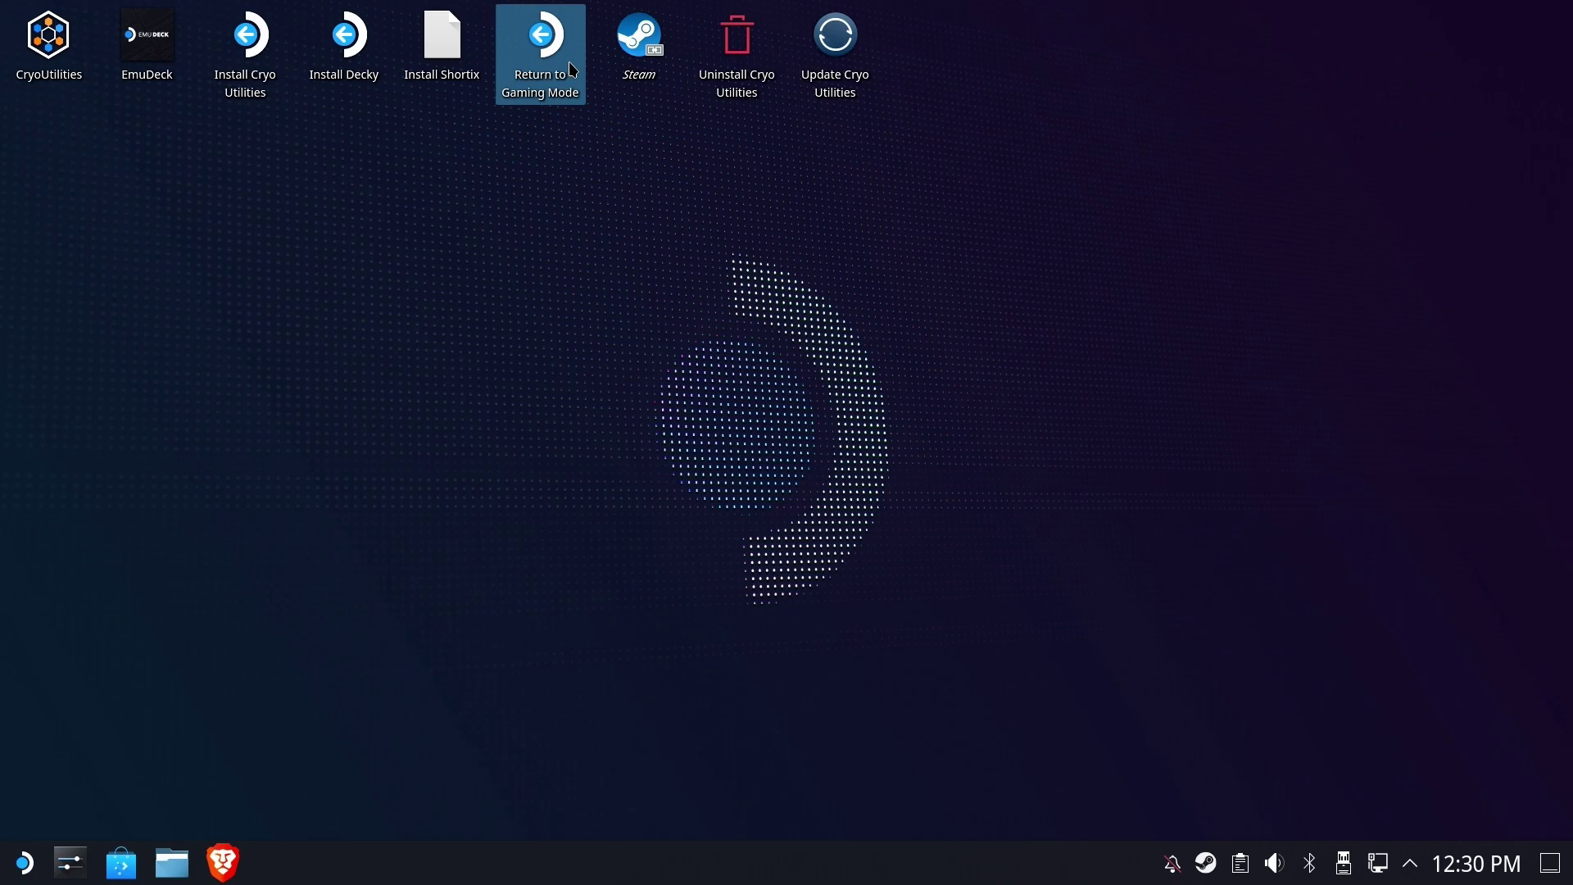
pyautogui.doubleClick(573, 71)
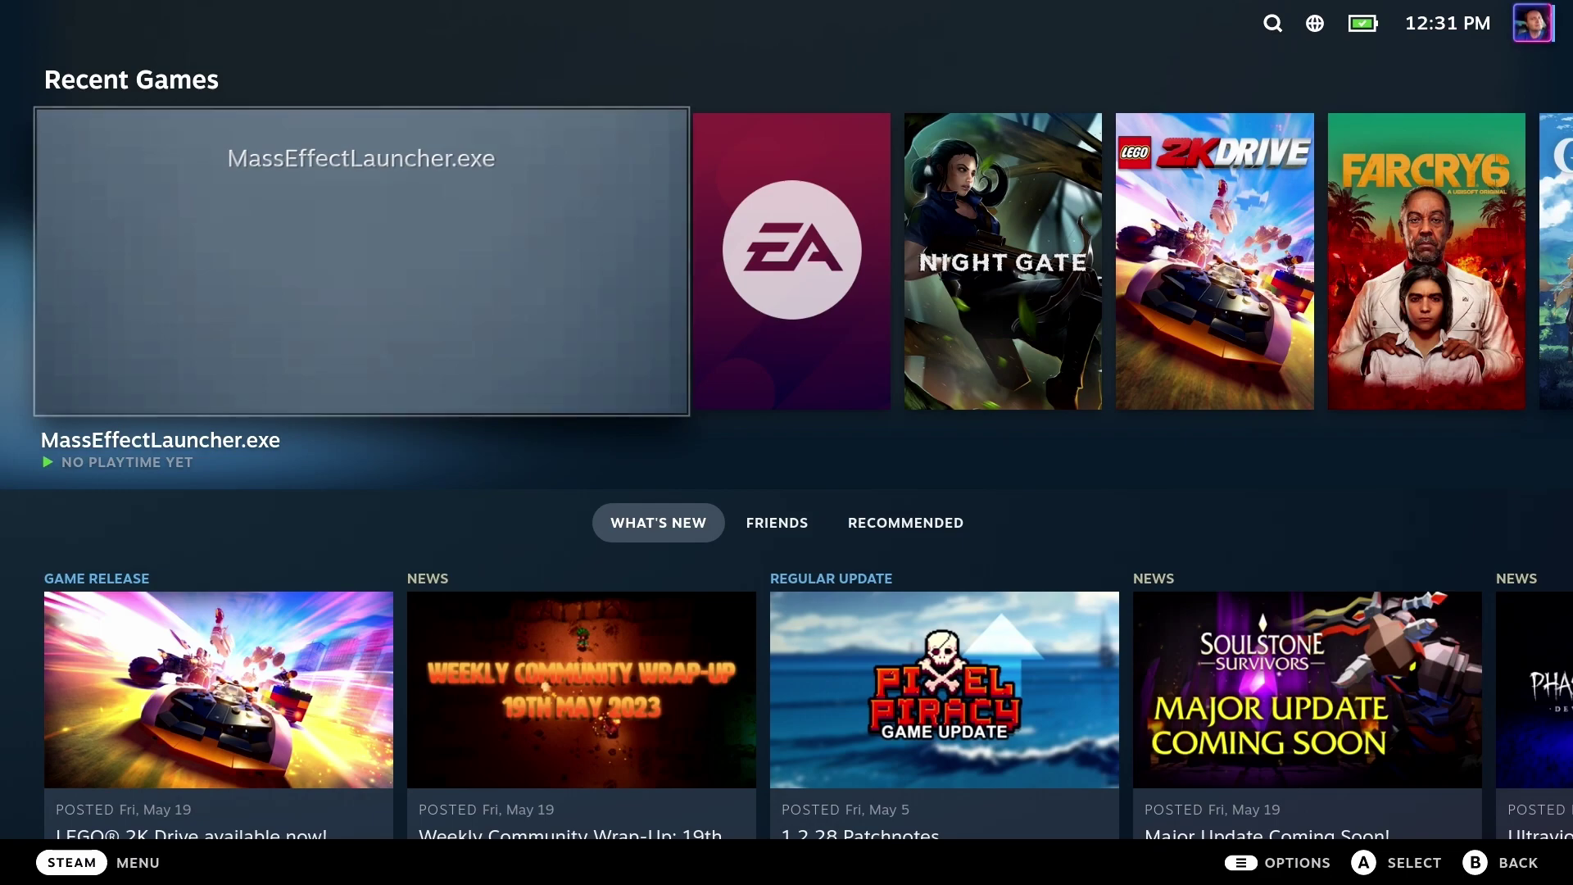
# - Rename the MassEffectLauncher.exe shortcut to "Mass Effect Legendary (EA)" in its properties
pyautogui.click(432, 243)
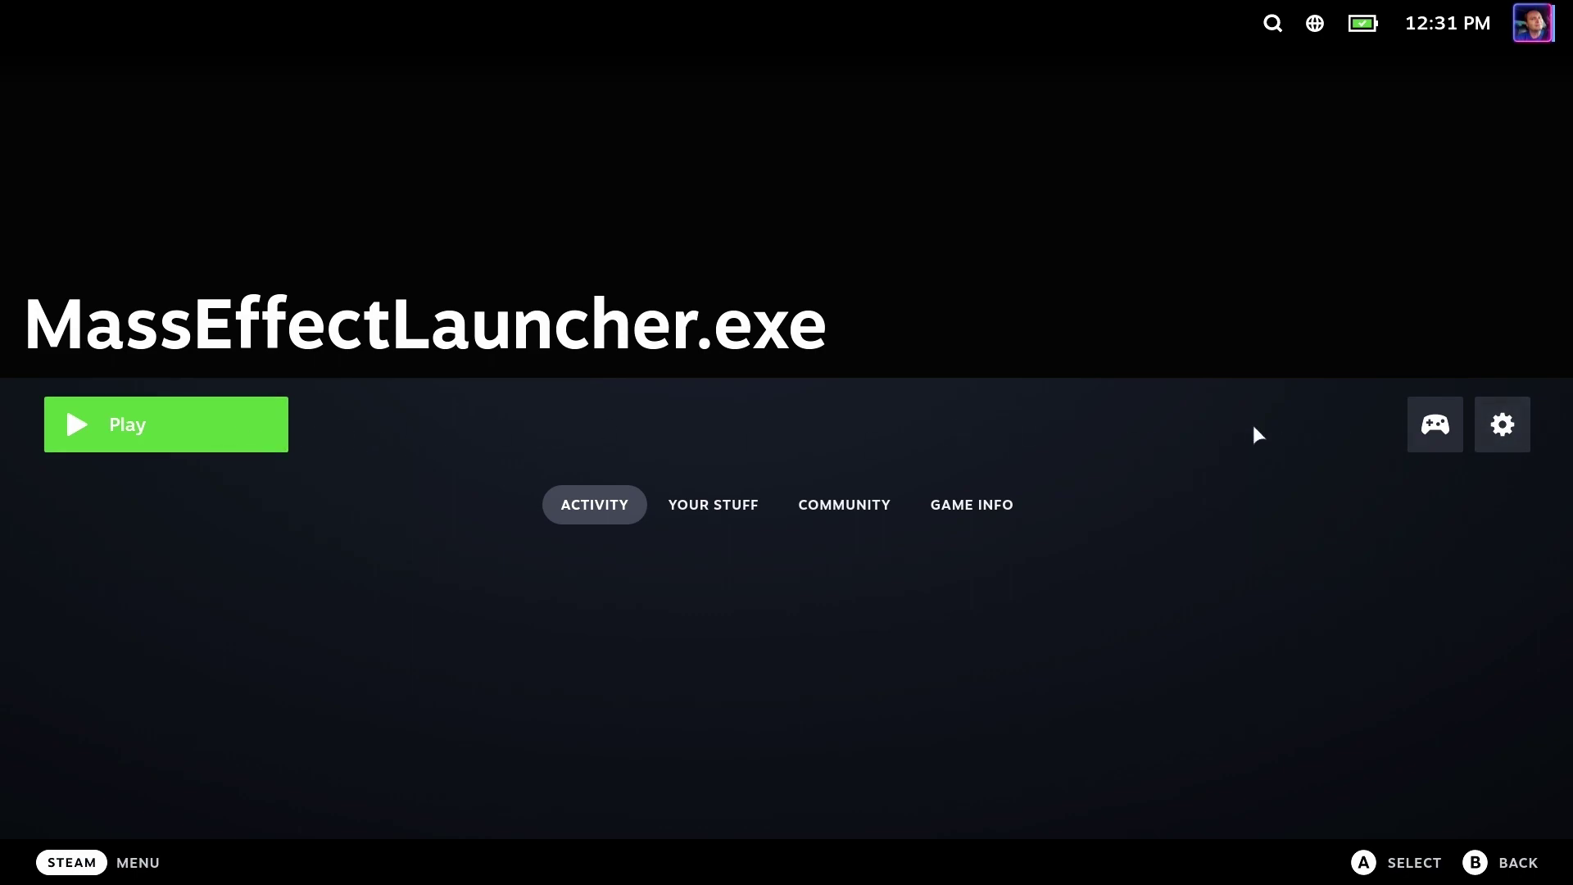
pyautogui.click(1500, 426)
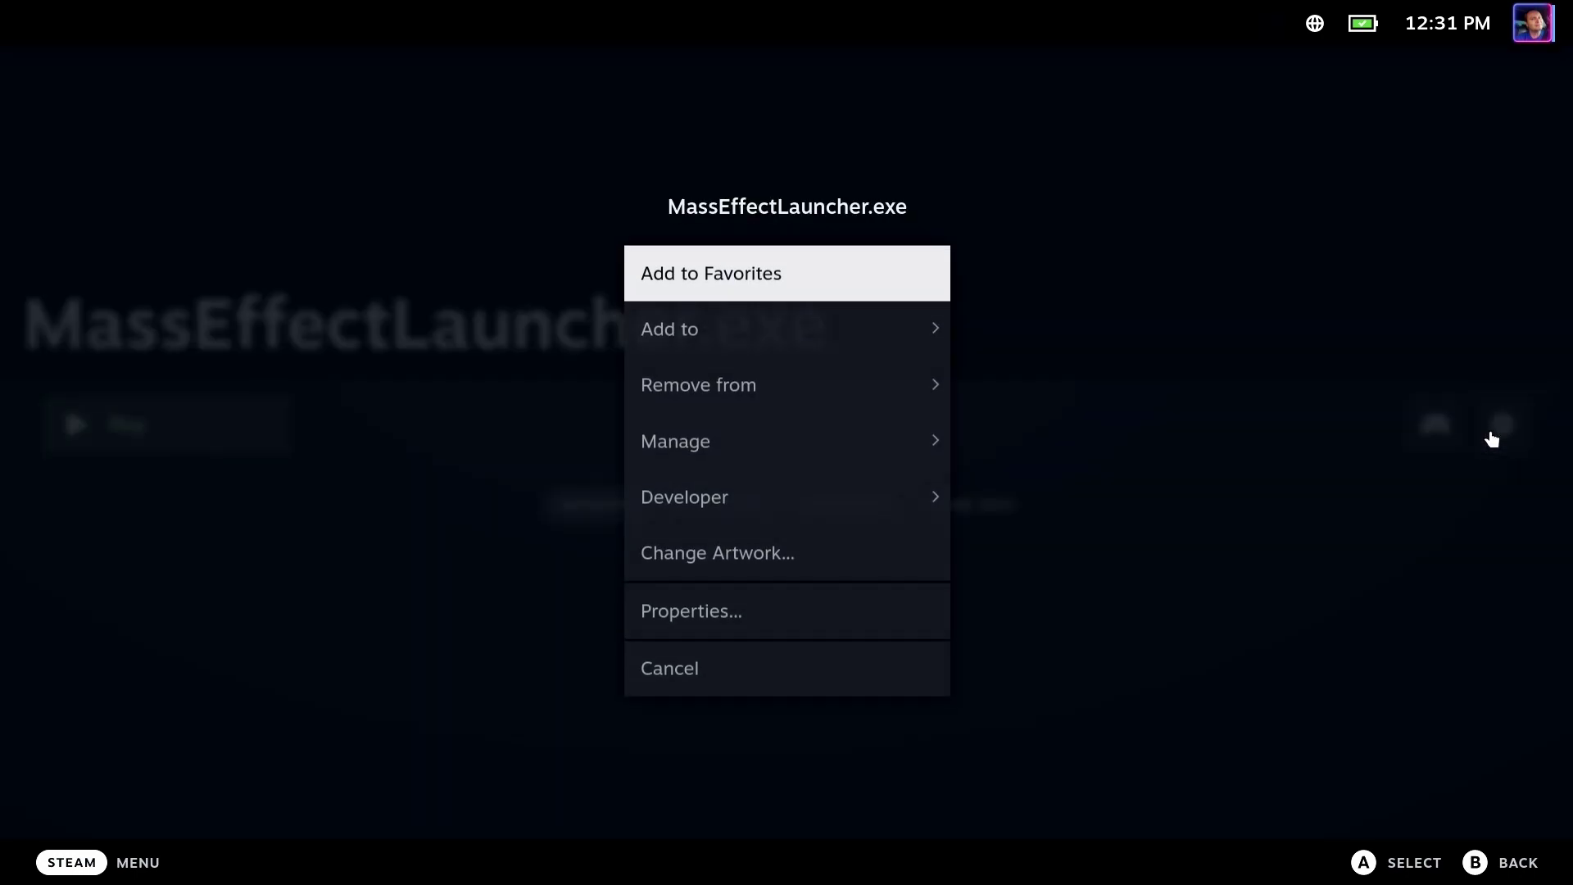
pyautogui.click(684, 627)
pyautogui.click(864, 179)
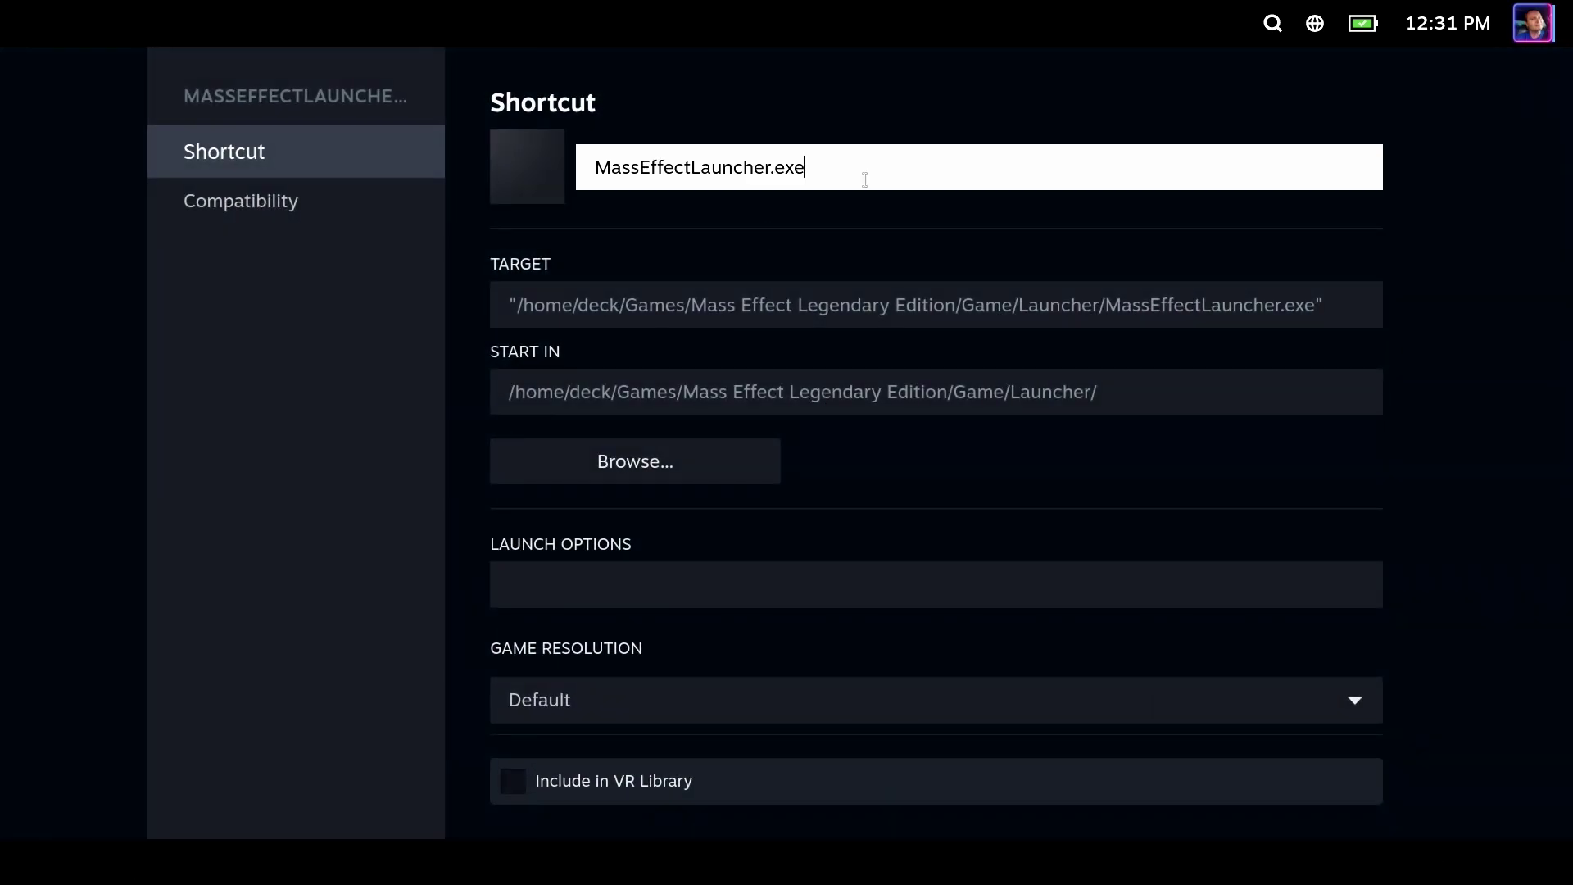
pyautogui.hotkey('ctrl', 'a')
pyautogui.write('M')
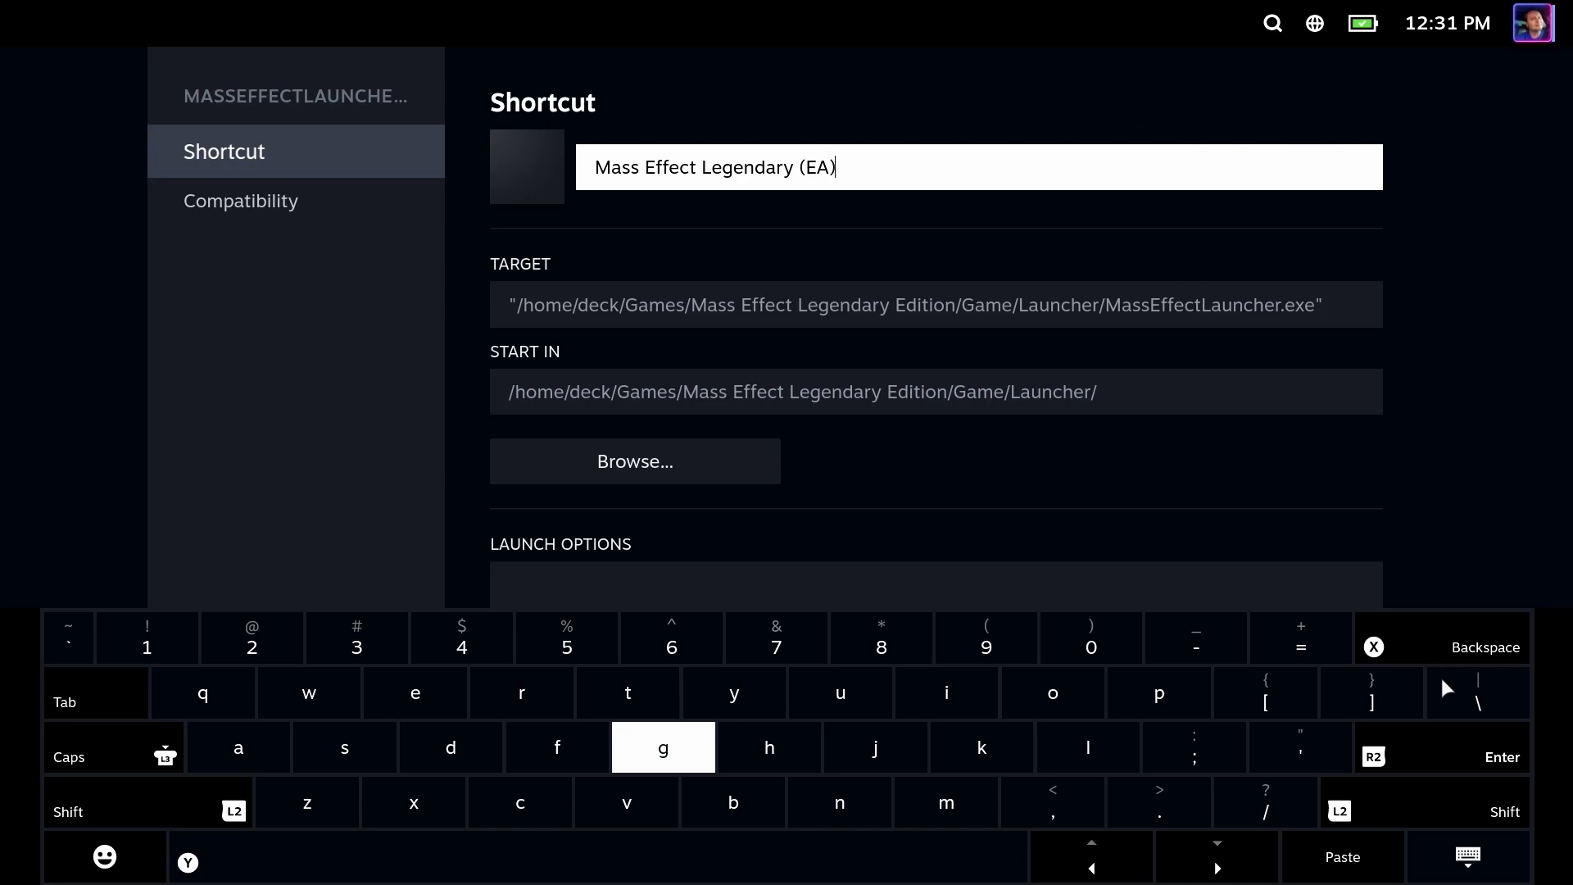
pyautogui.click(1488, 847)
pyautogui.click(1508, 865)
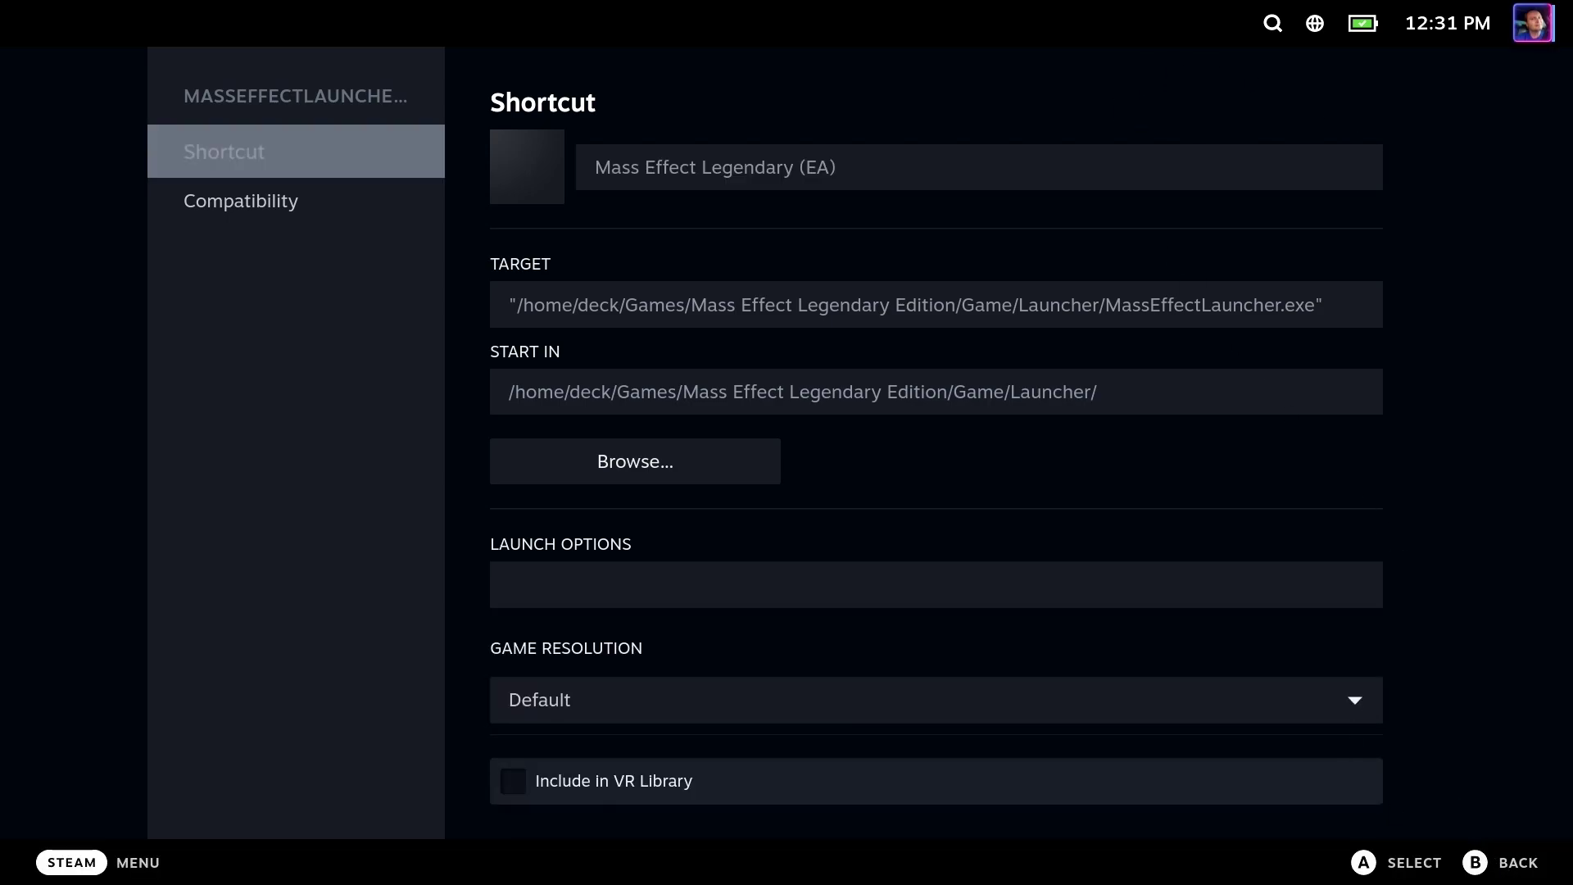
pyautogui.press('Escape')
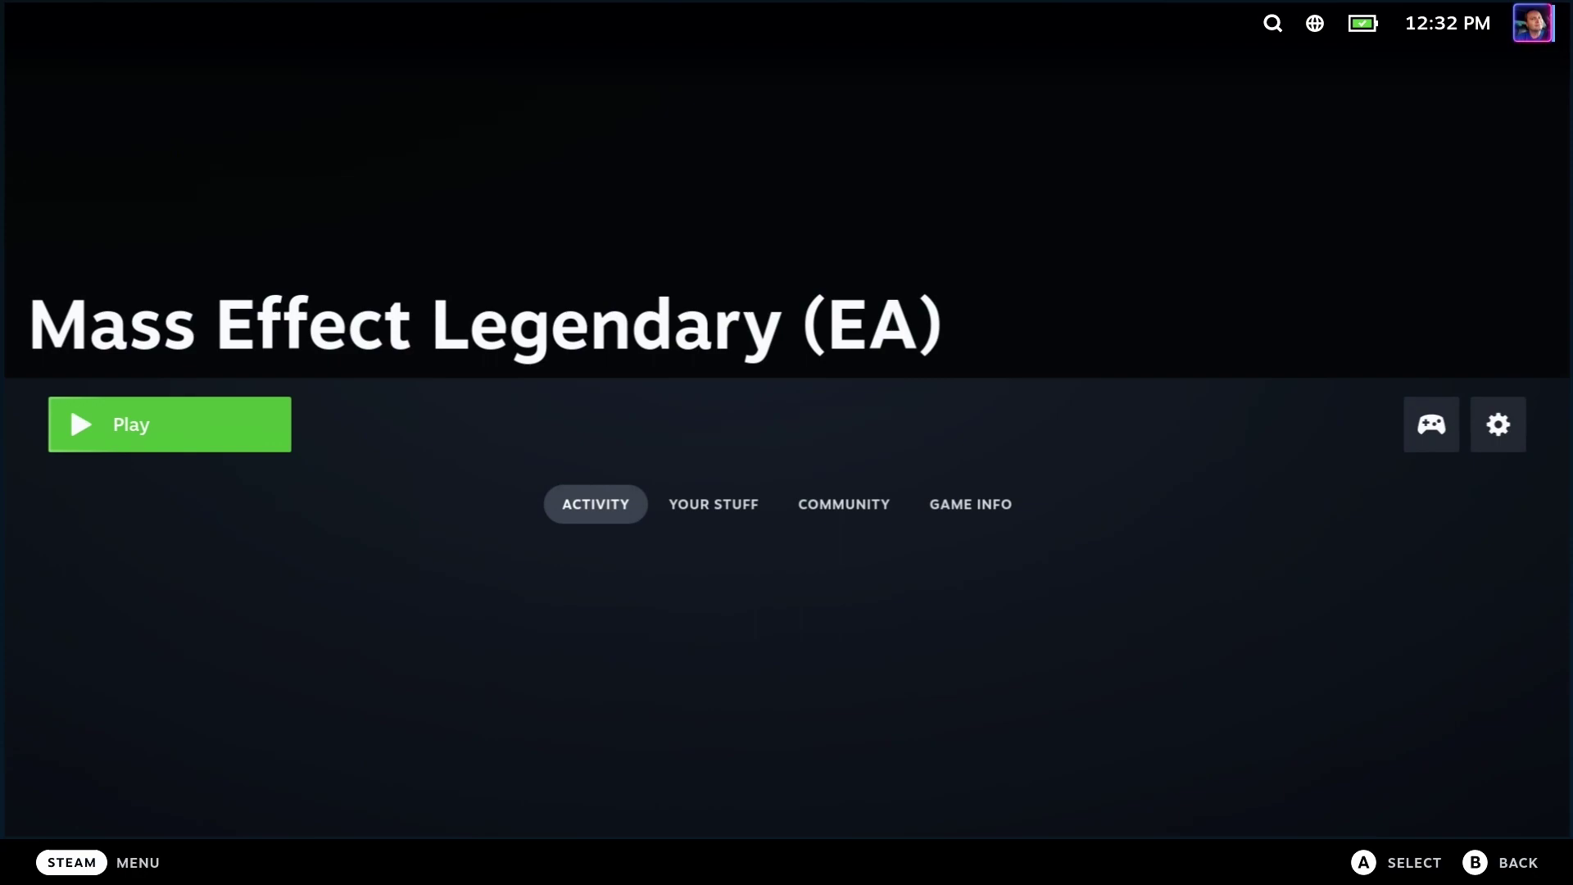
# - Apply the red-and-blue group capsule and the dark wide capsule of Mass Effect Legendary Edition as the game's artwork
pyautogui.click(1507, 439)
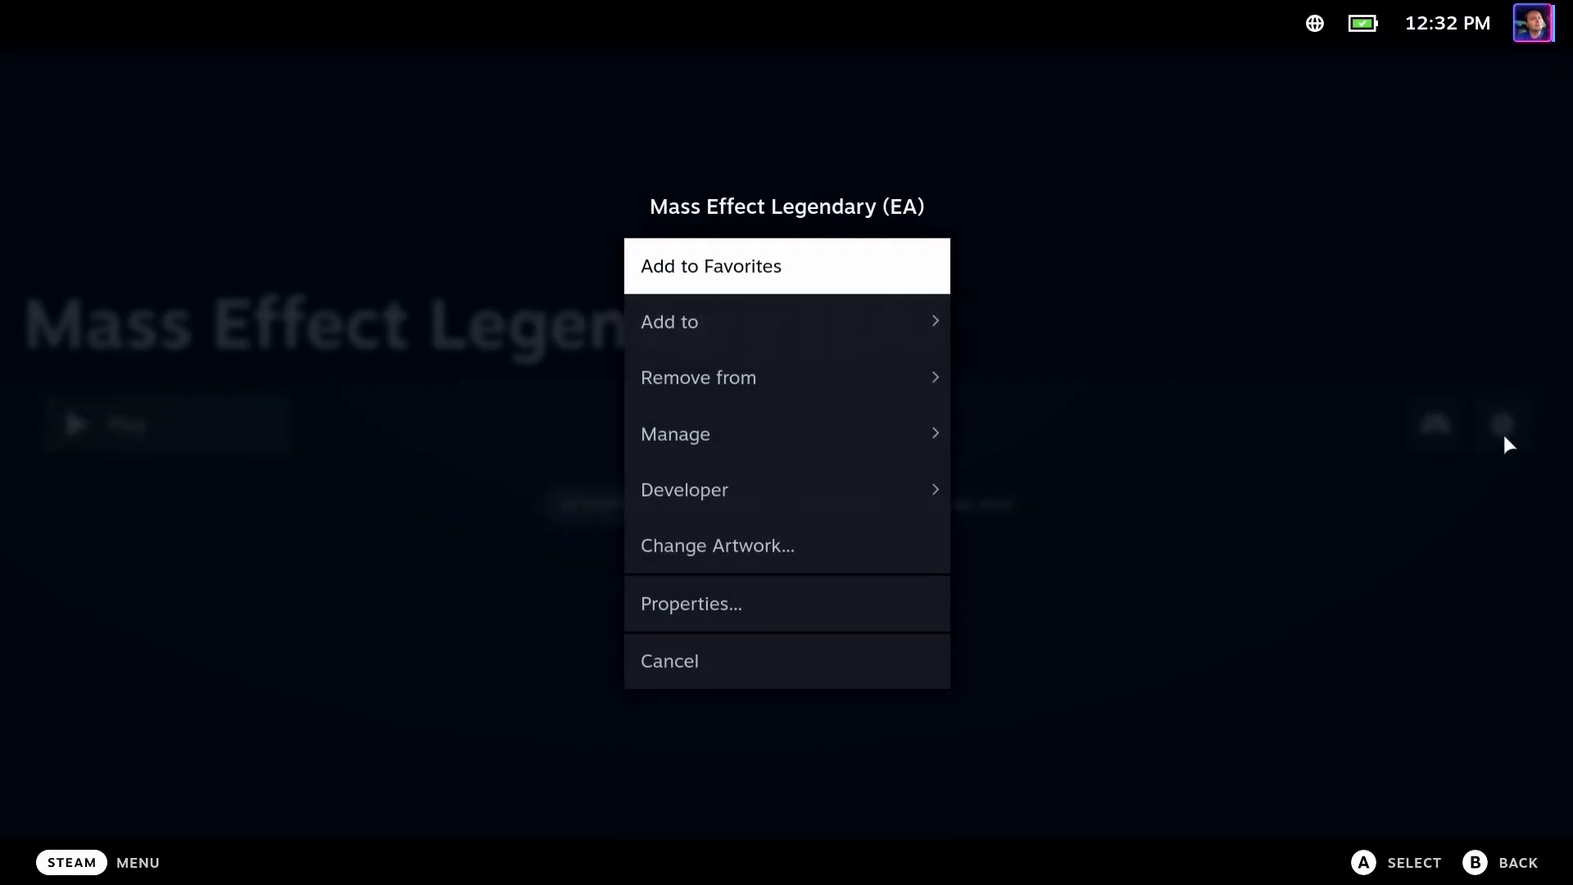
pyautogui.click(794, 536)
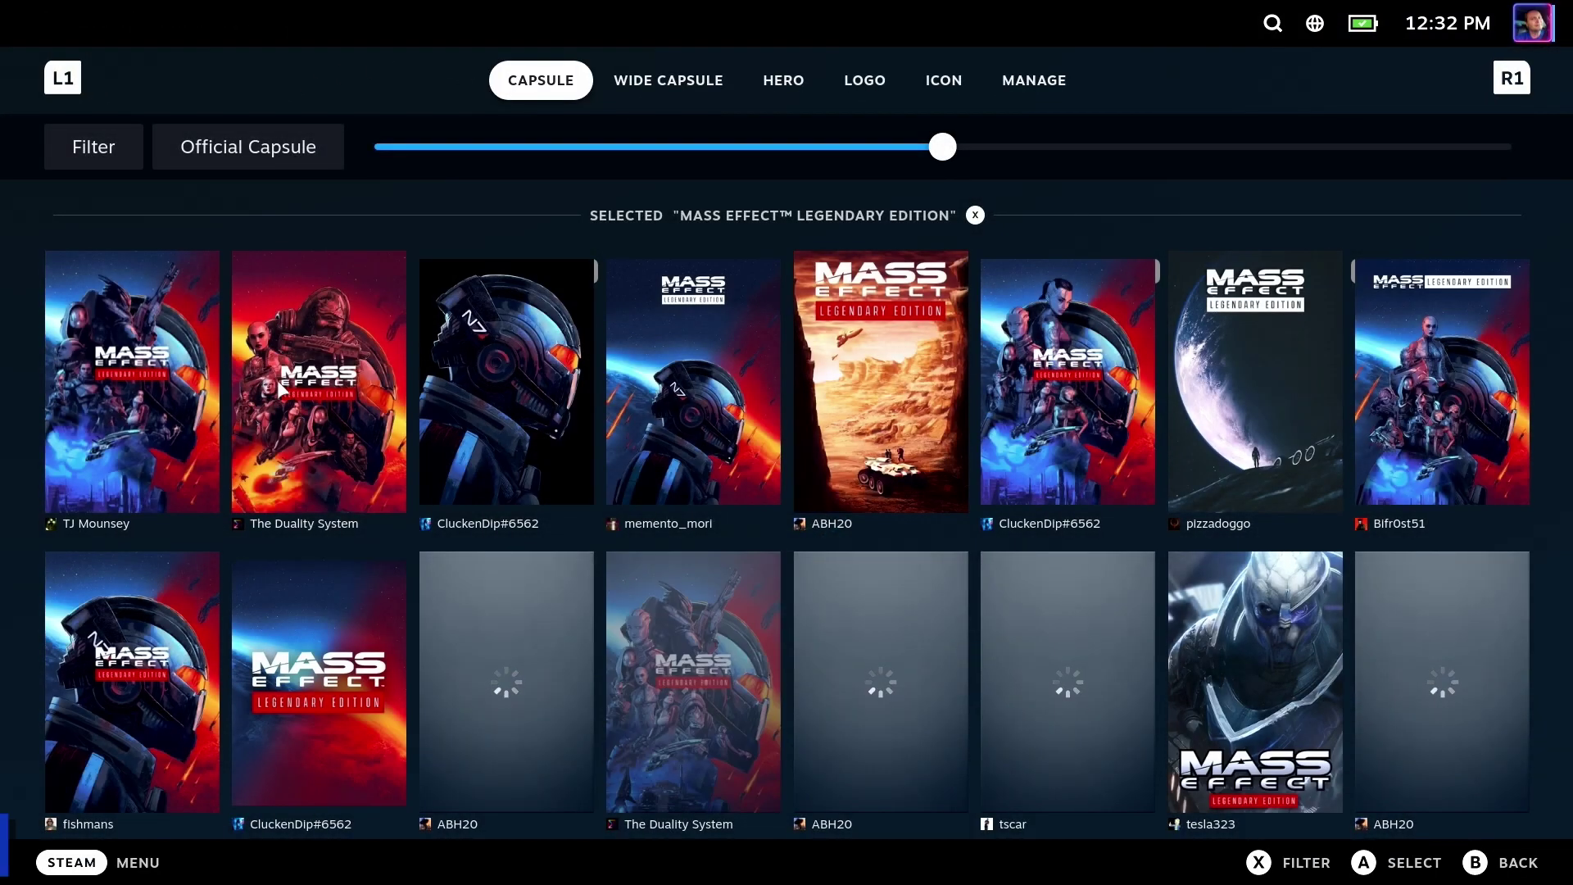
pyautogui.click(130, 401)
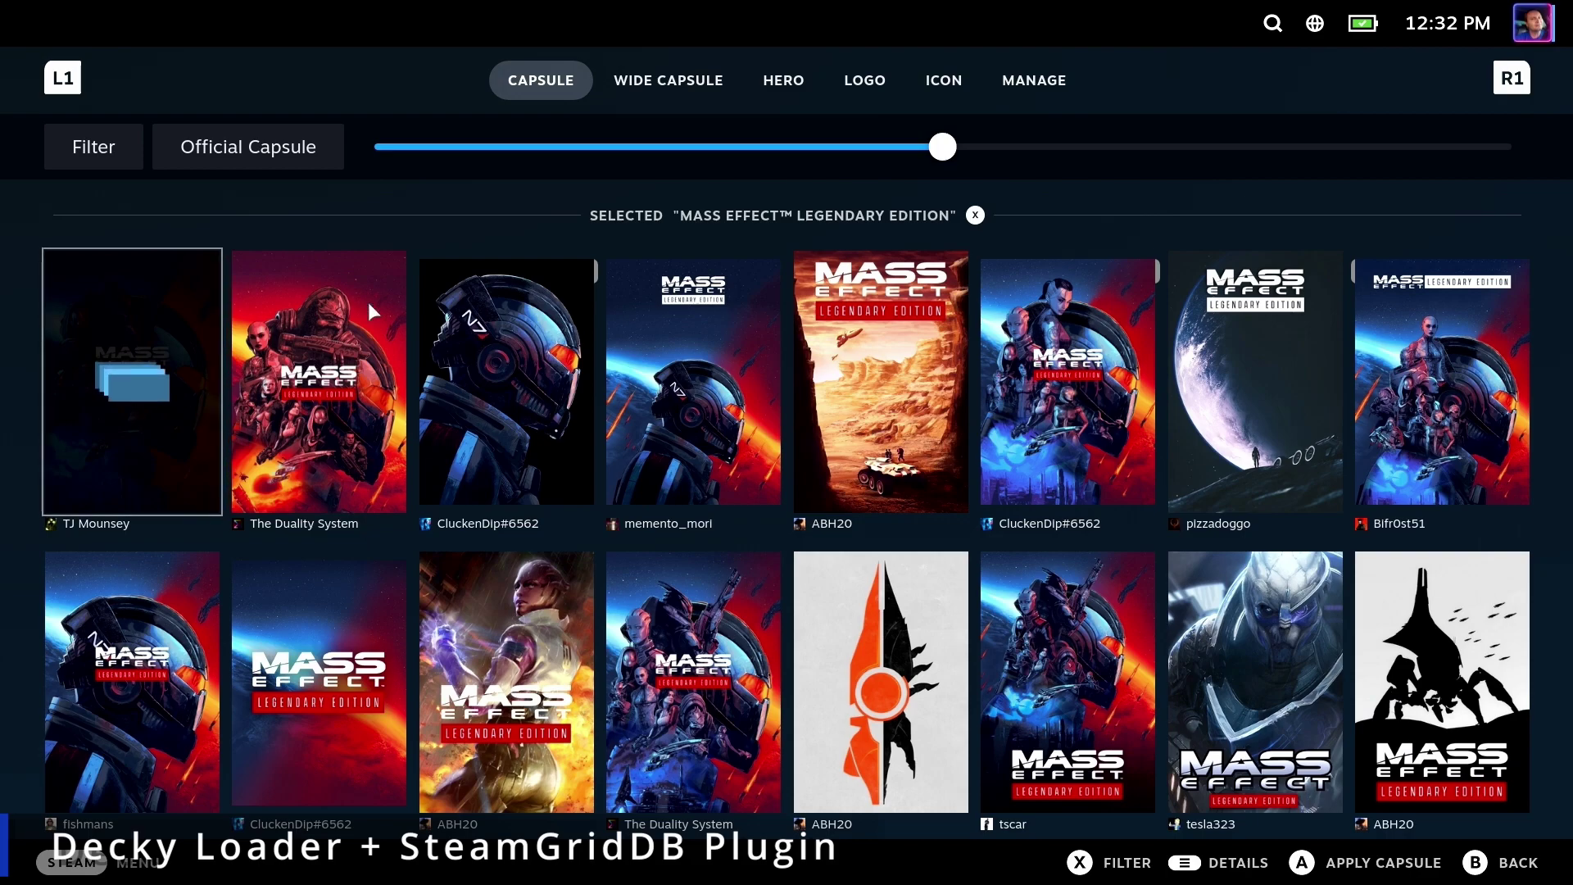
pyautogui.click(665, 79)
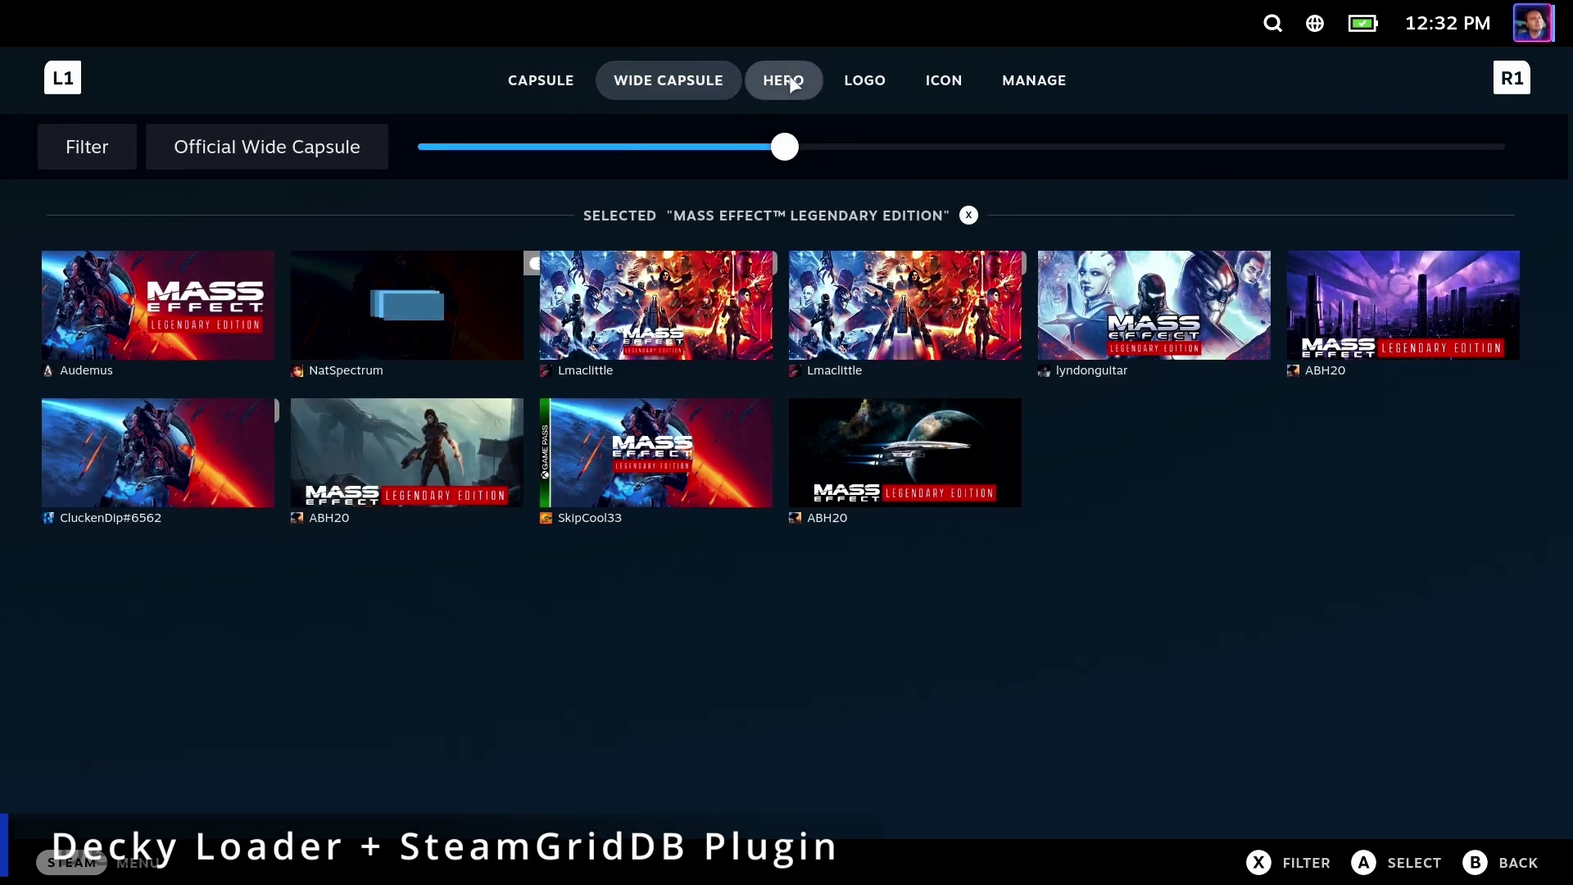
# - Apply the N7 helmet hero image and the white-and-red Mass Effect Legendary Edition logo to the game
pyautogui.click(787, 82)
pyautogui.click(300, 370)
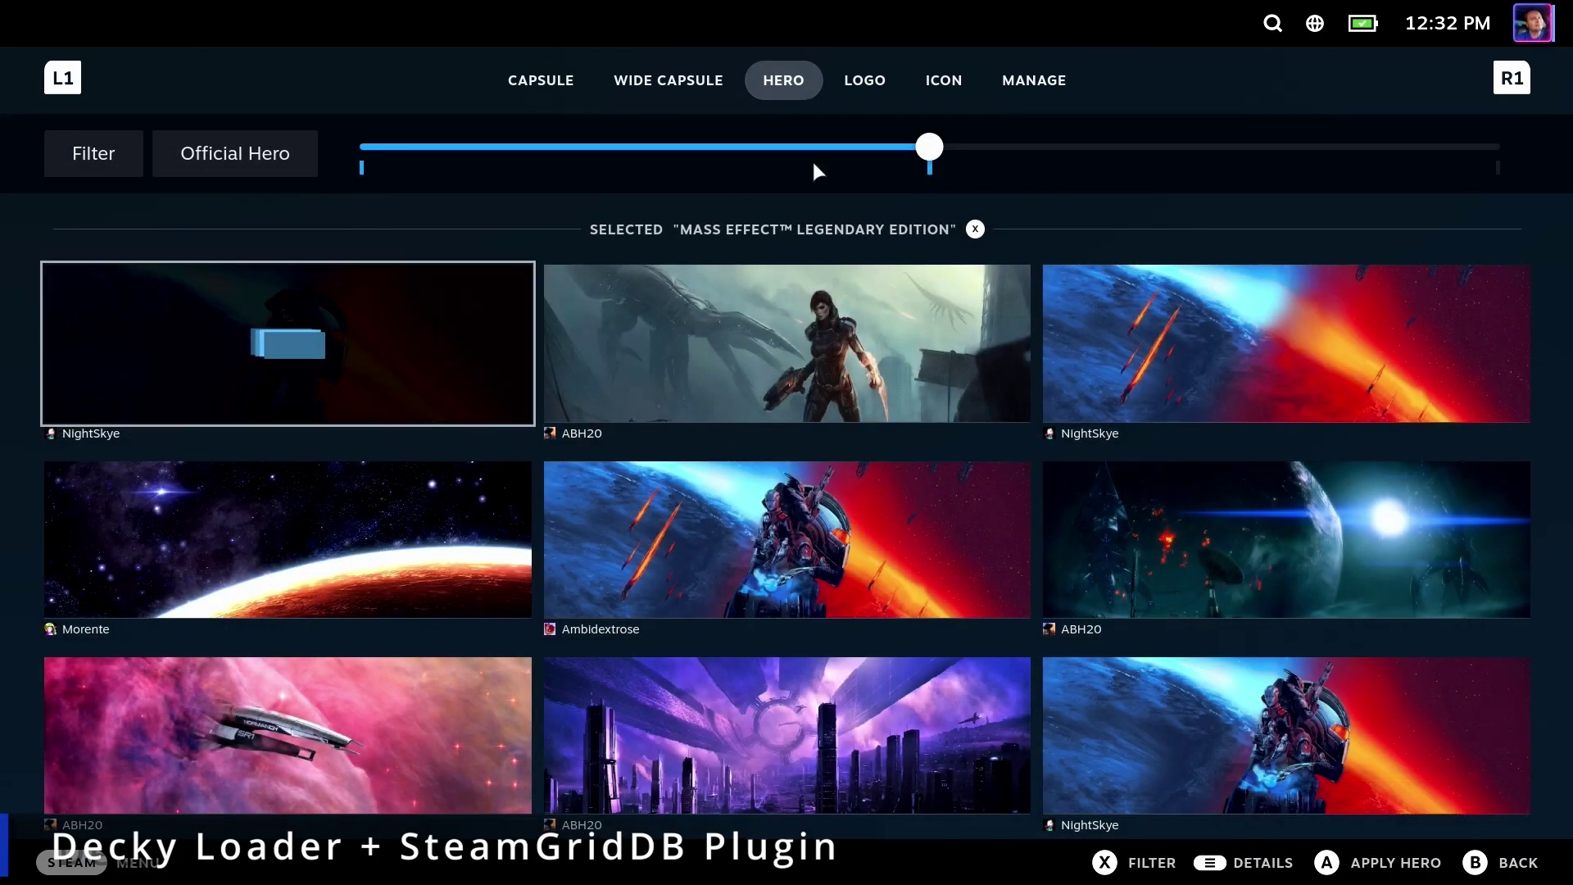
pyautogui.click(869, 81)
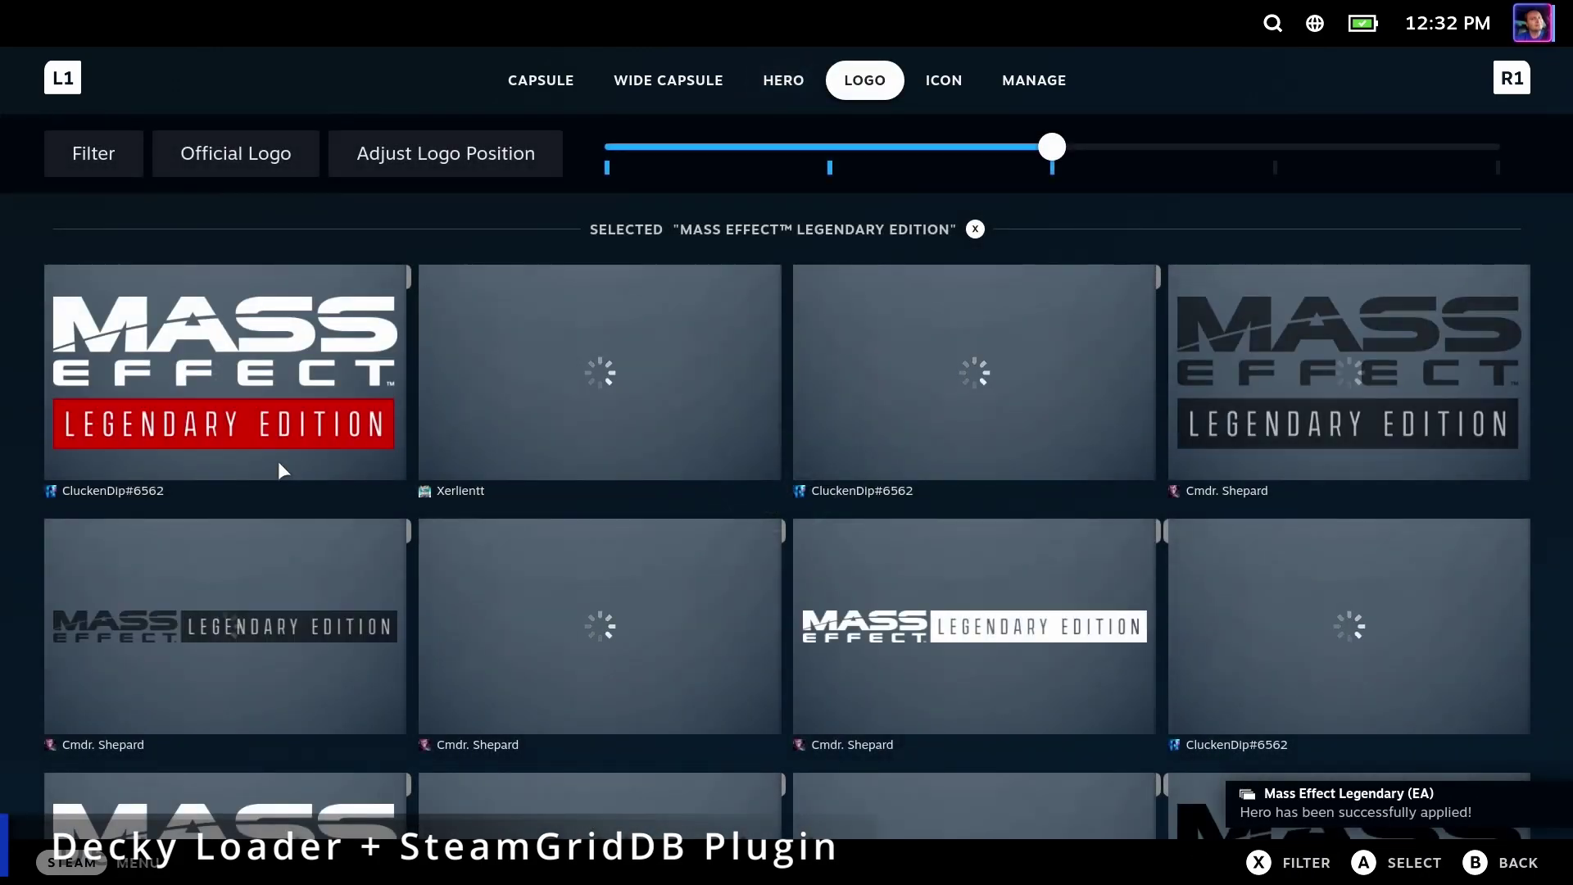
pyautogui.click(289, 388)
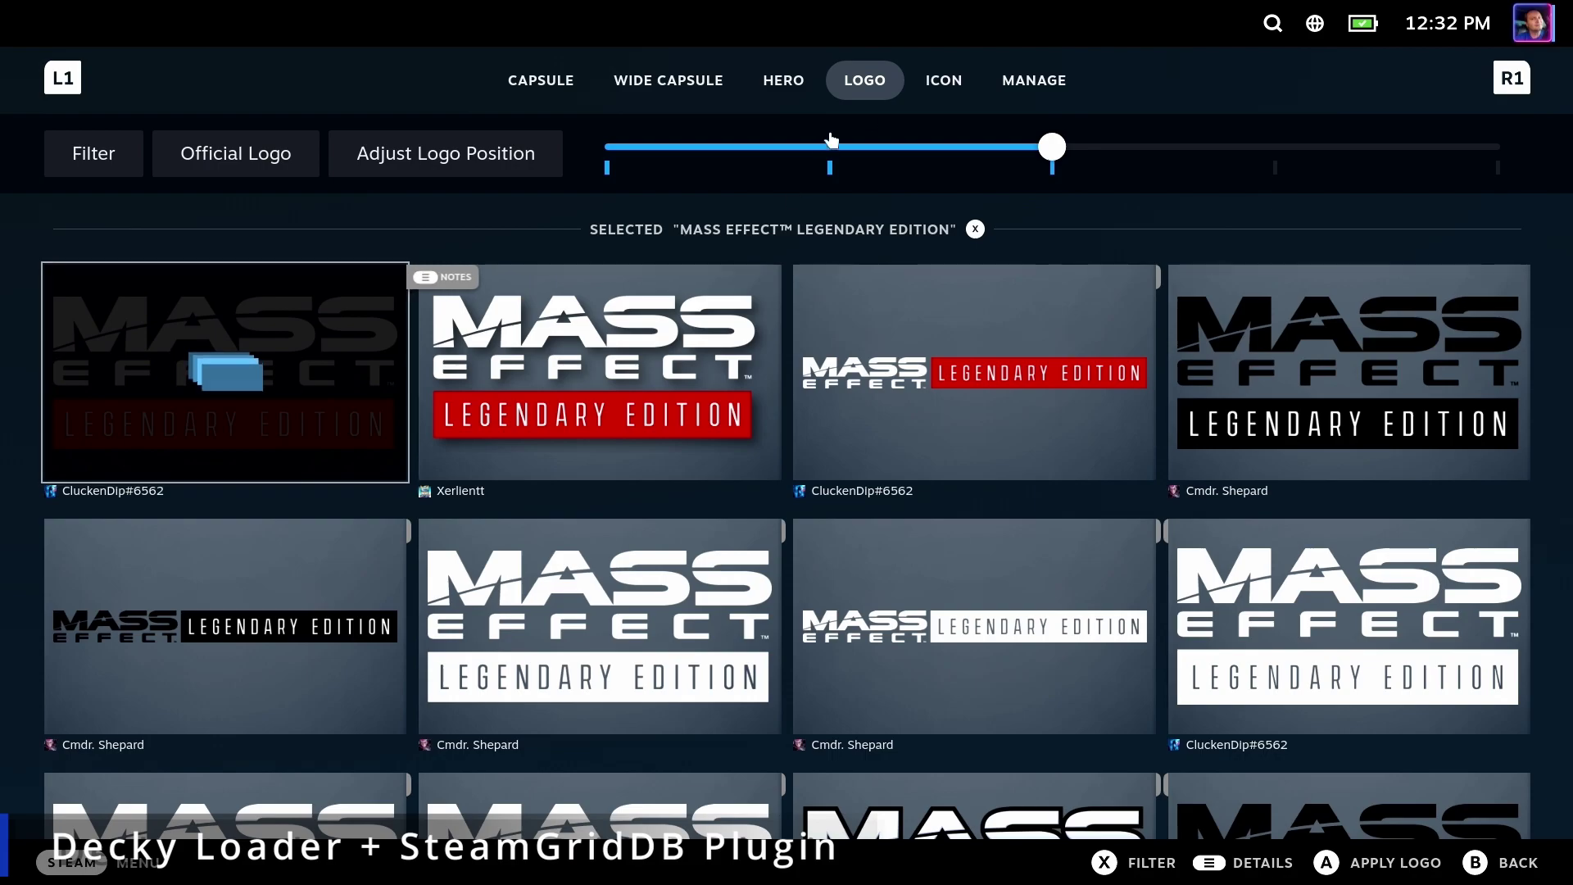
# - Apply the N7 icon to the game, postpone the Steam restart and leave the artwork page
pyautogui.click(938, 82)
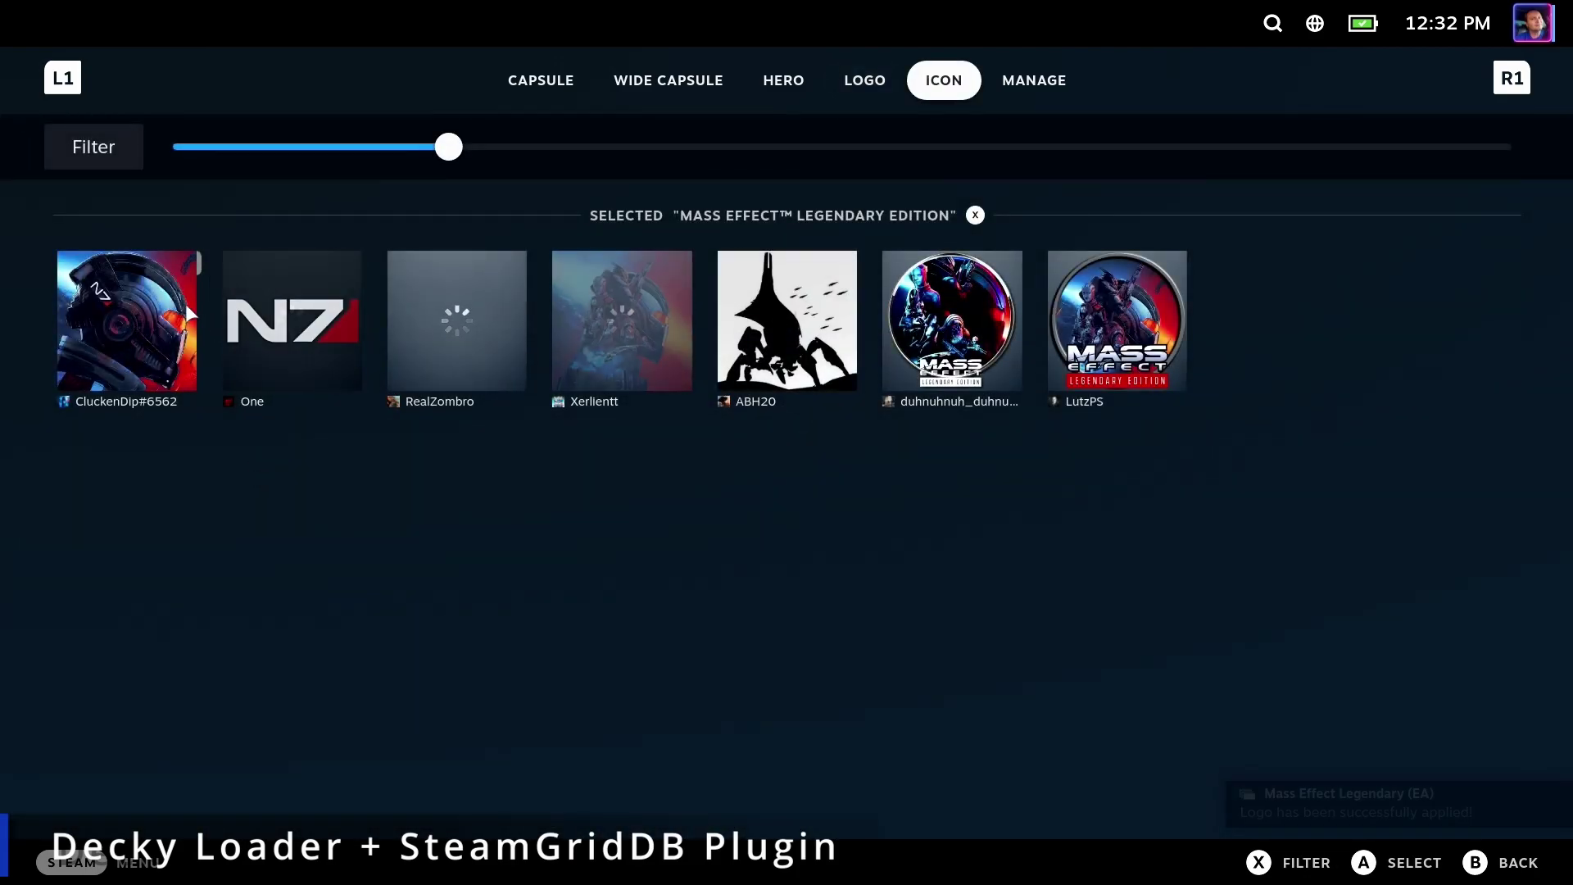
pyautogui.click(337, 326)
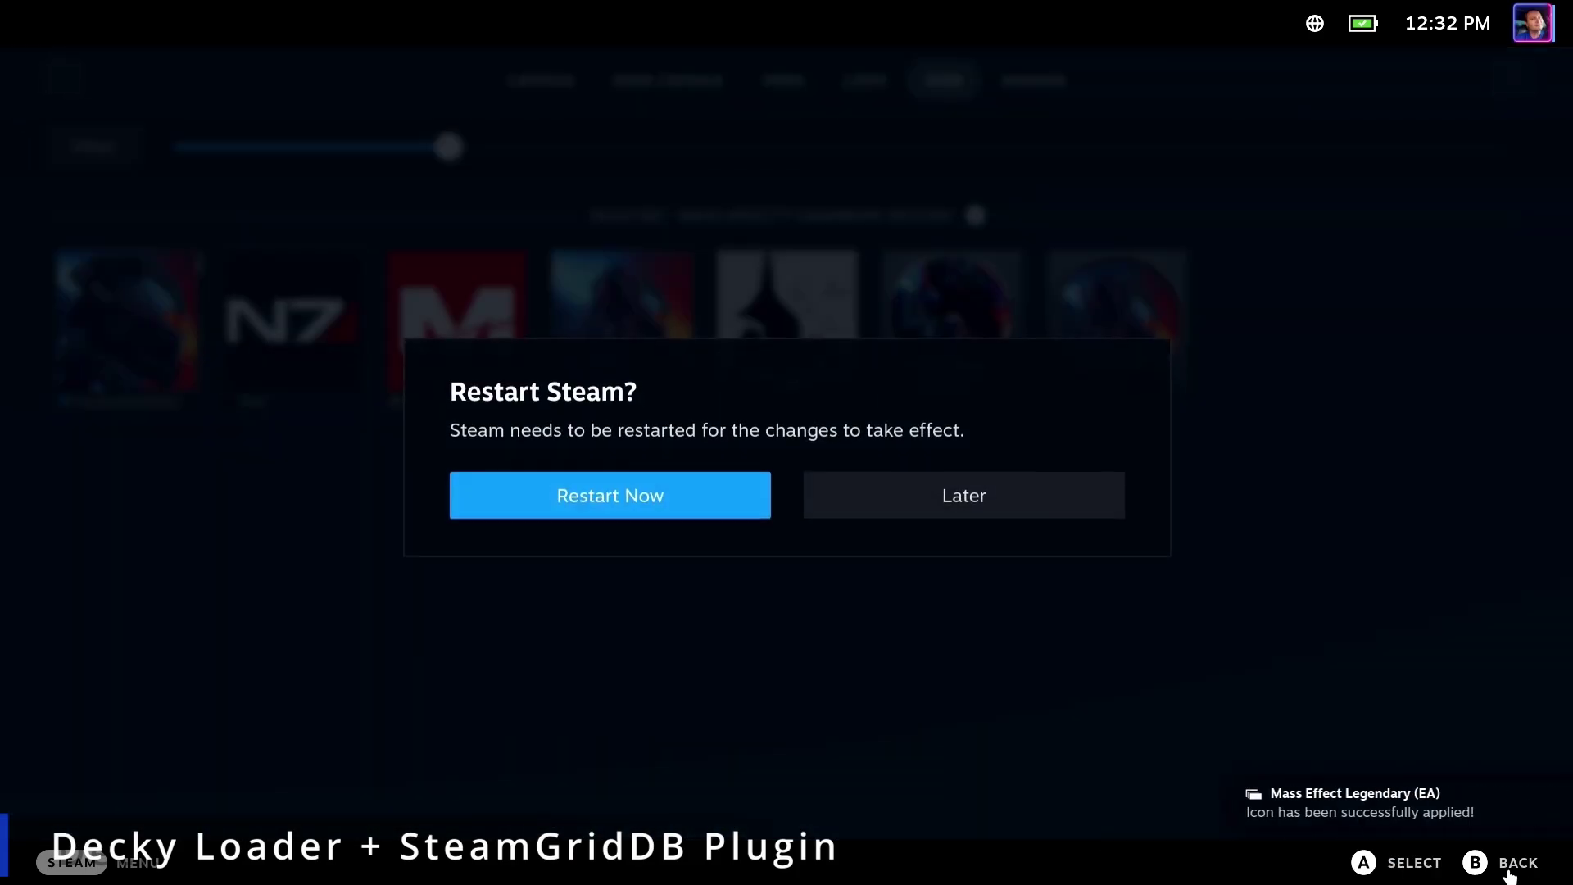
pyautogui.click(1026, 509)
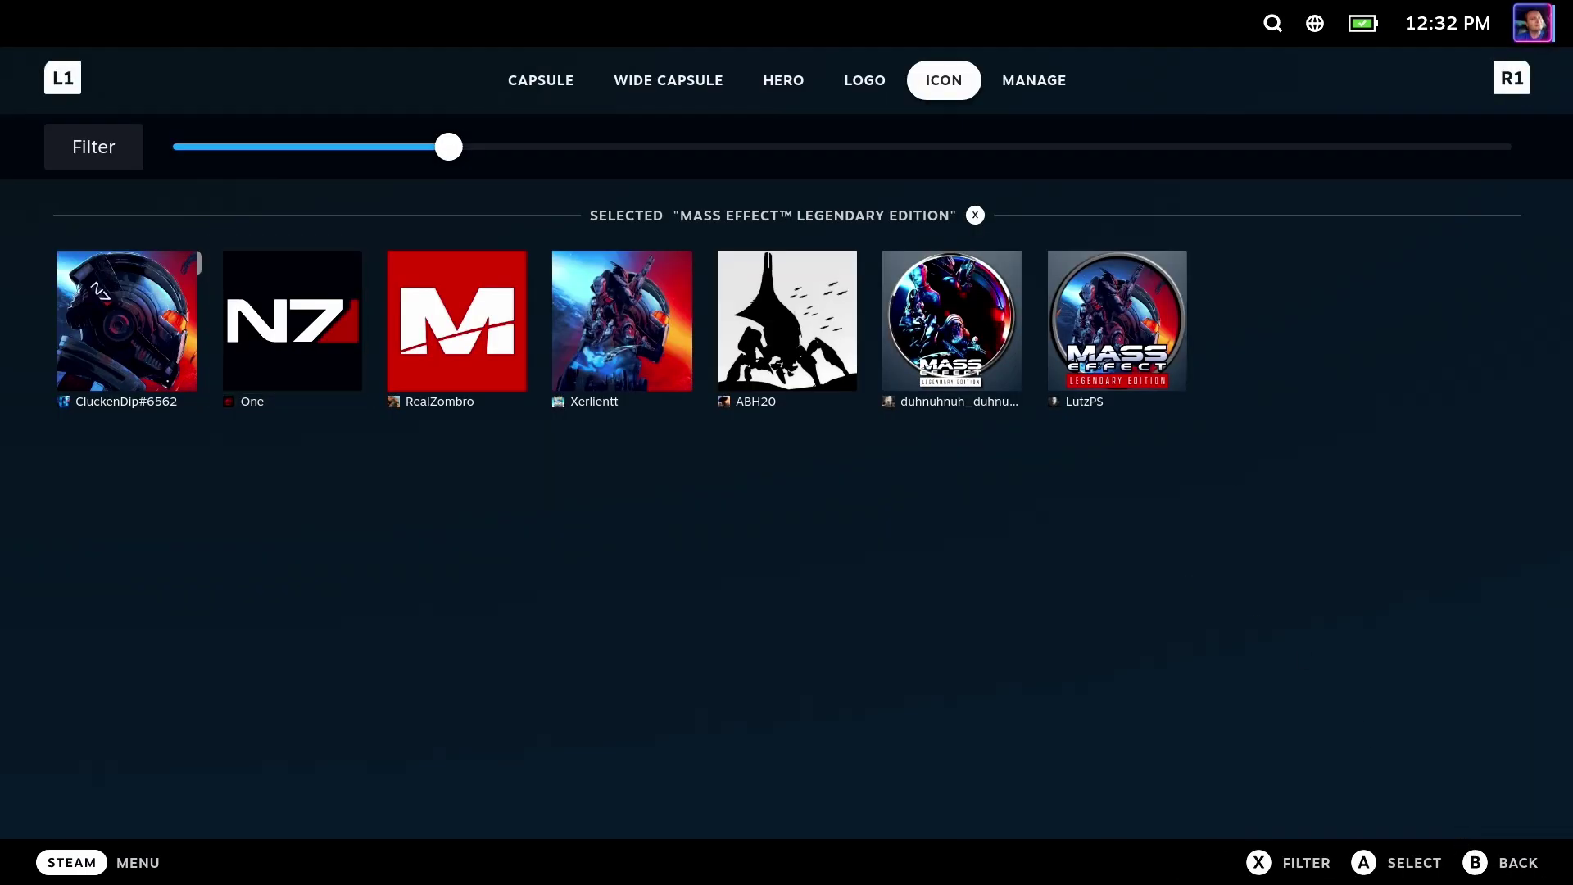
pyautogui.click(1518, 862)
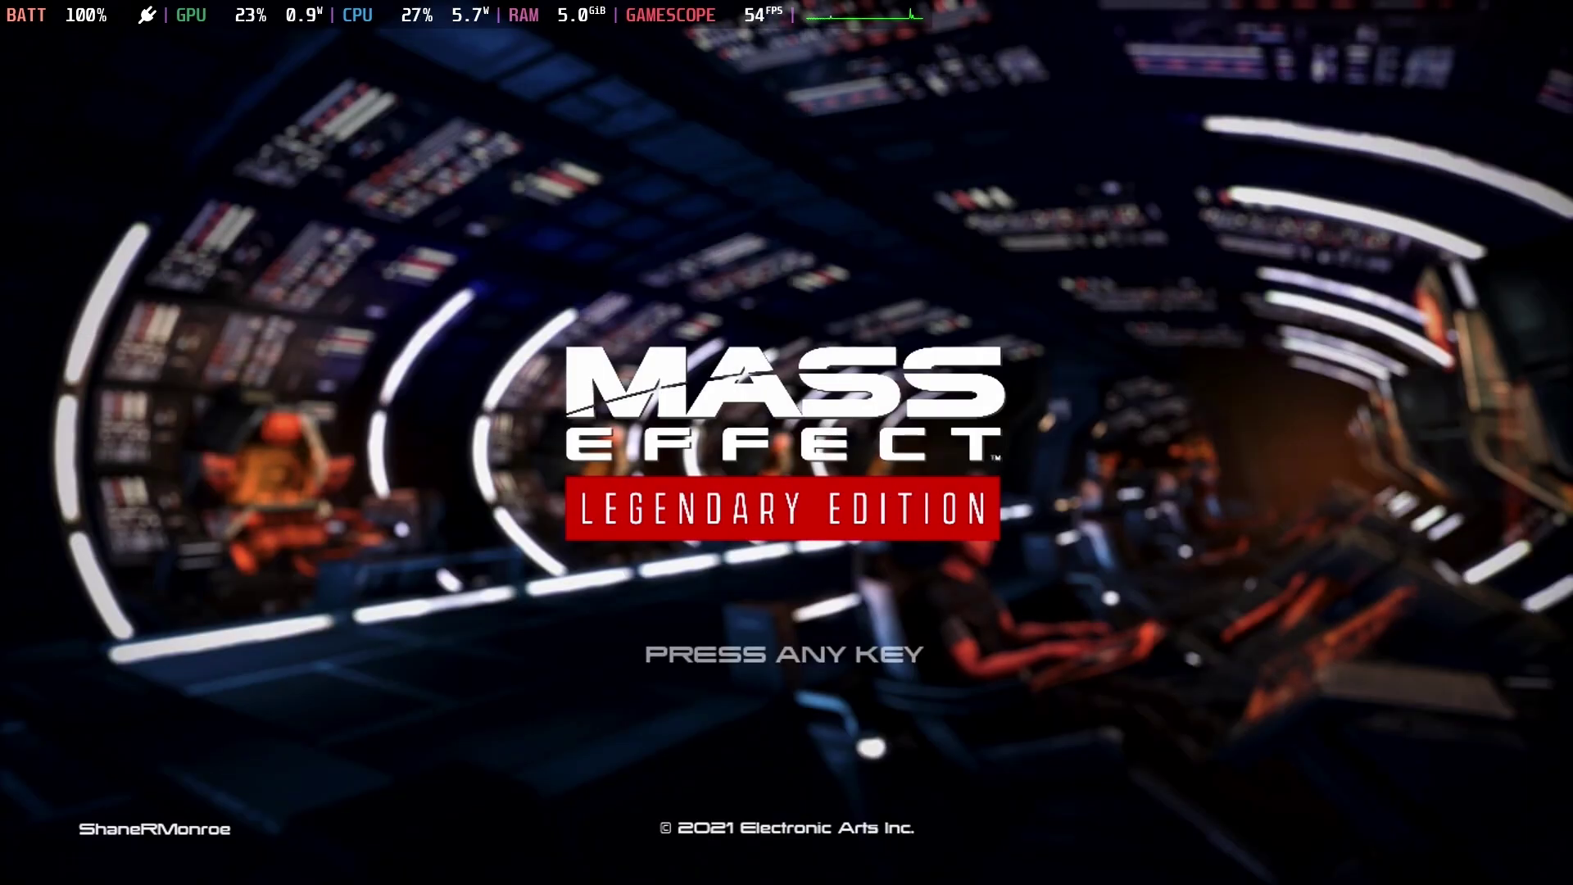
# - Advance past the Mass Effect Legendary Edition title screen to the trilogy selection and exit the game
pyautogui.press('Return')
pyautogui.press('Return')
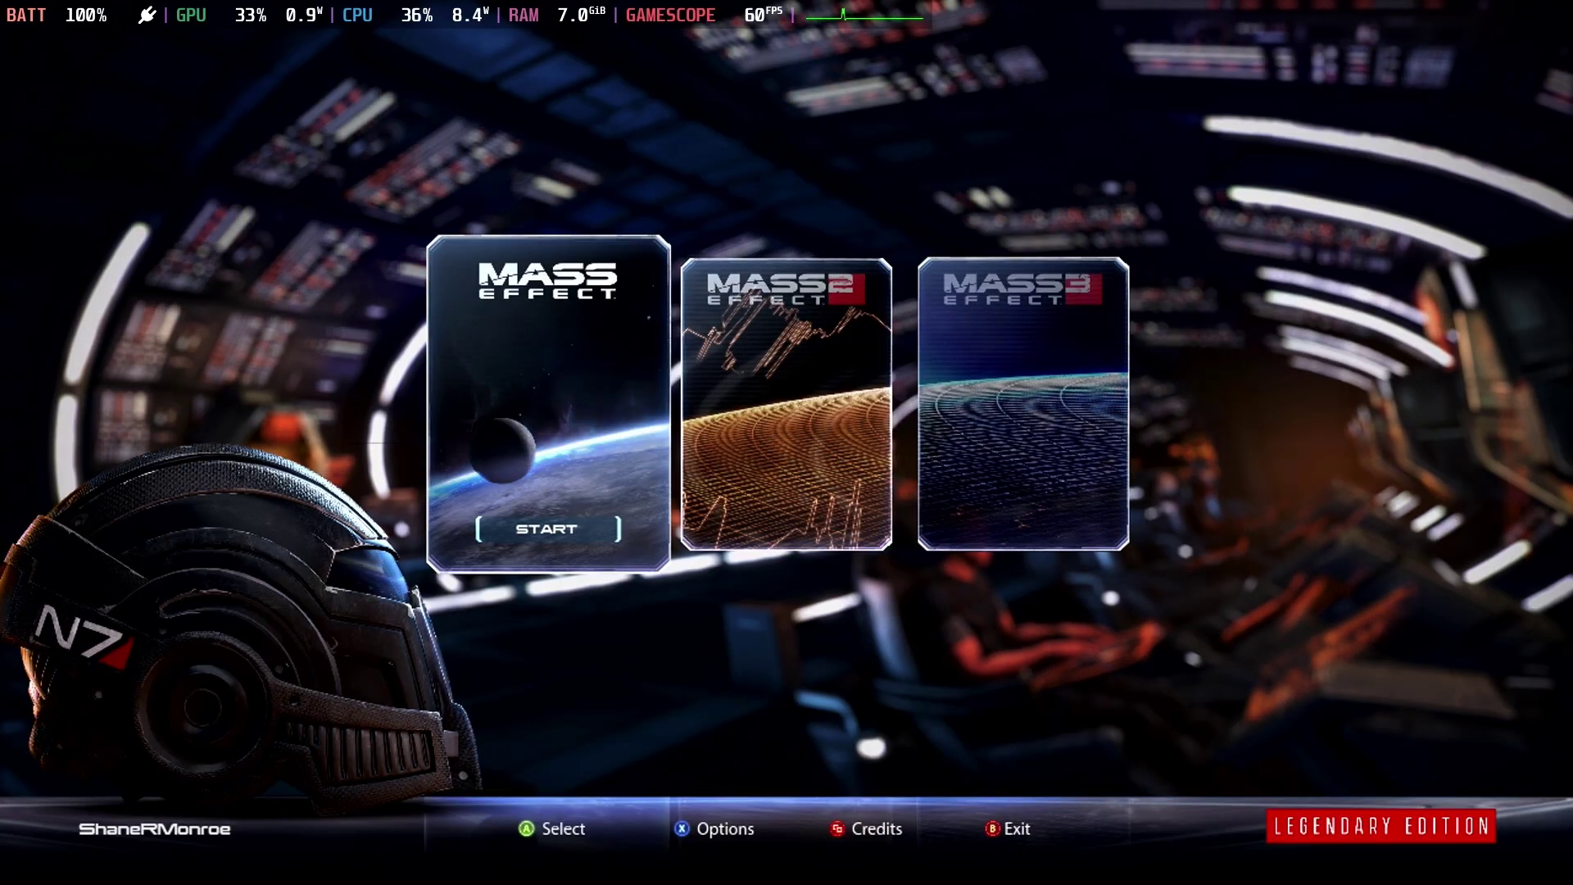
pyautogui.press('Escape')
pyautogui.press('Return')
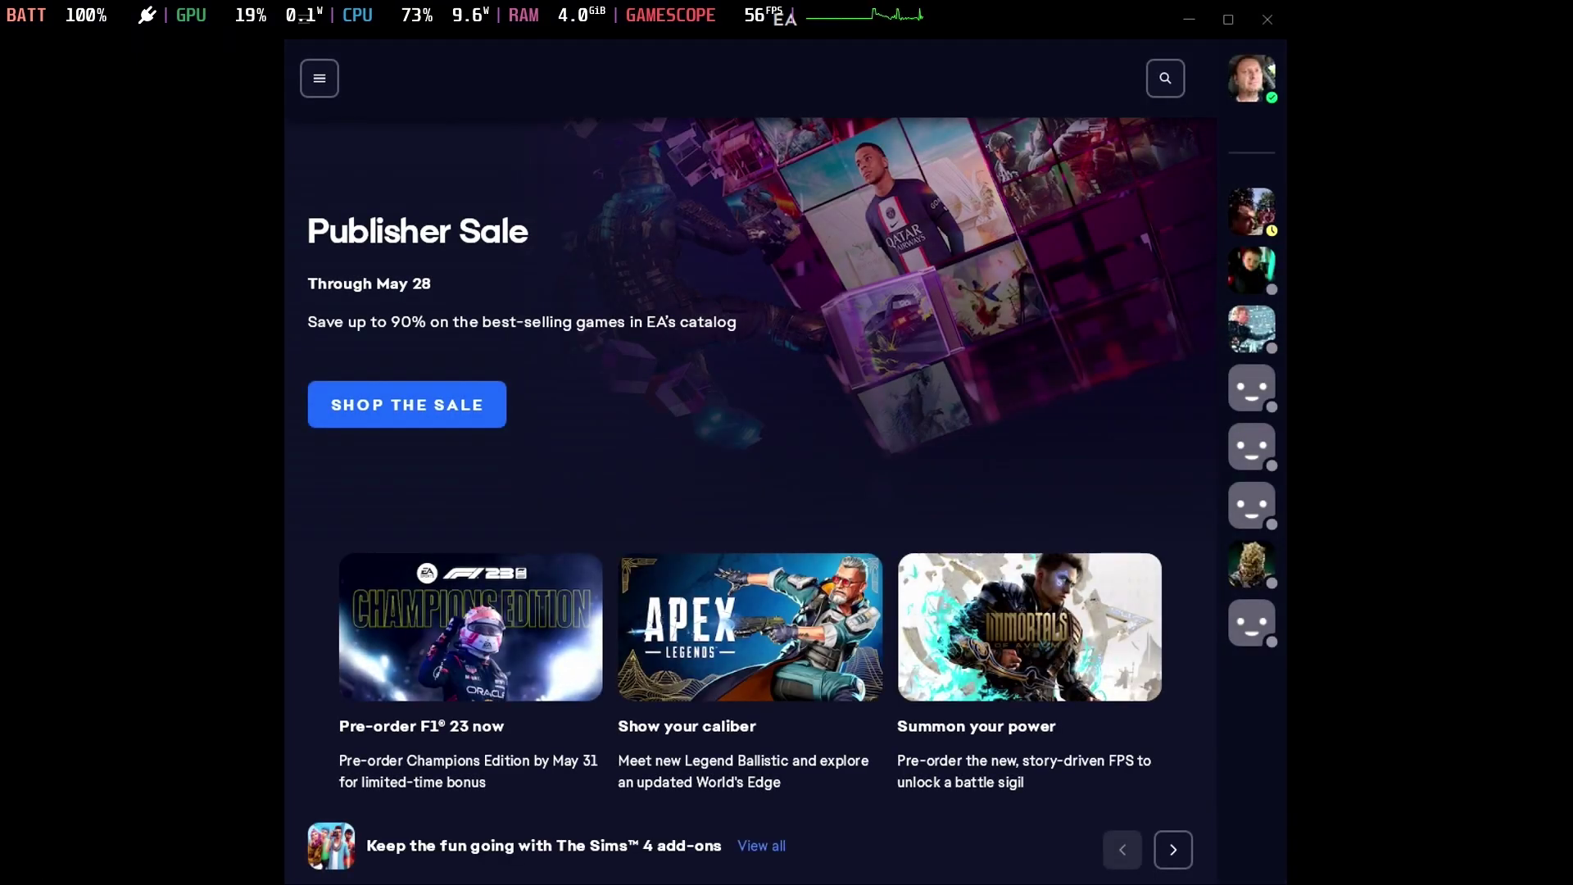
# - Close the EA App session still running for Mass Effect Legendary (EA) and return to the Gaming Mode home screen
pyautogui.press('super')
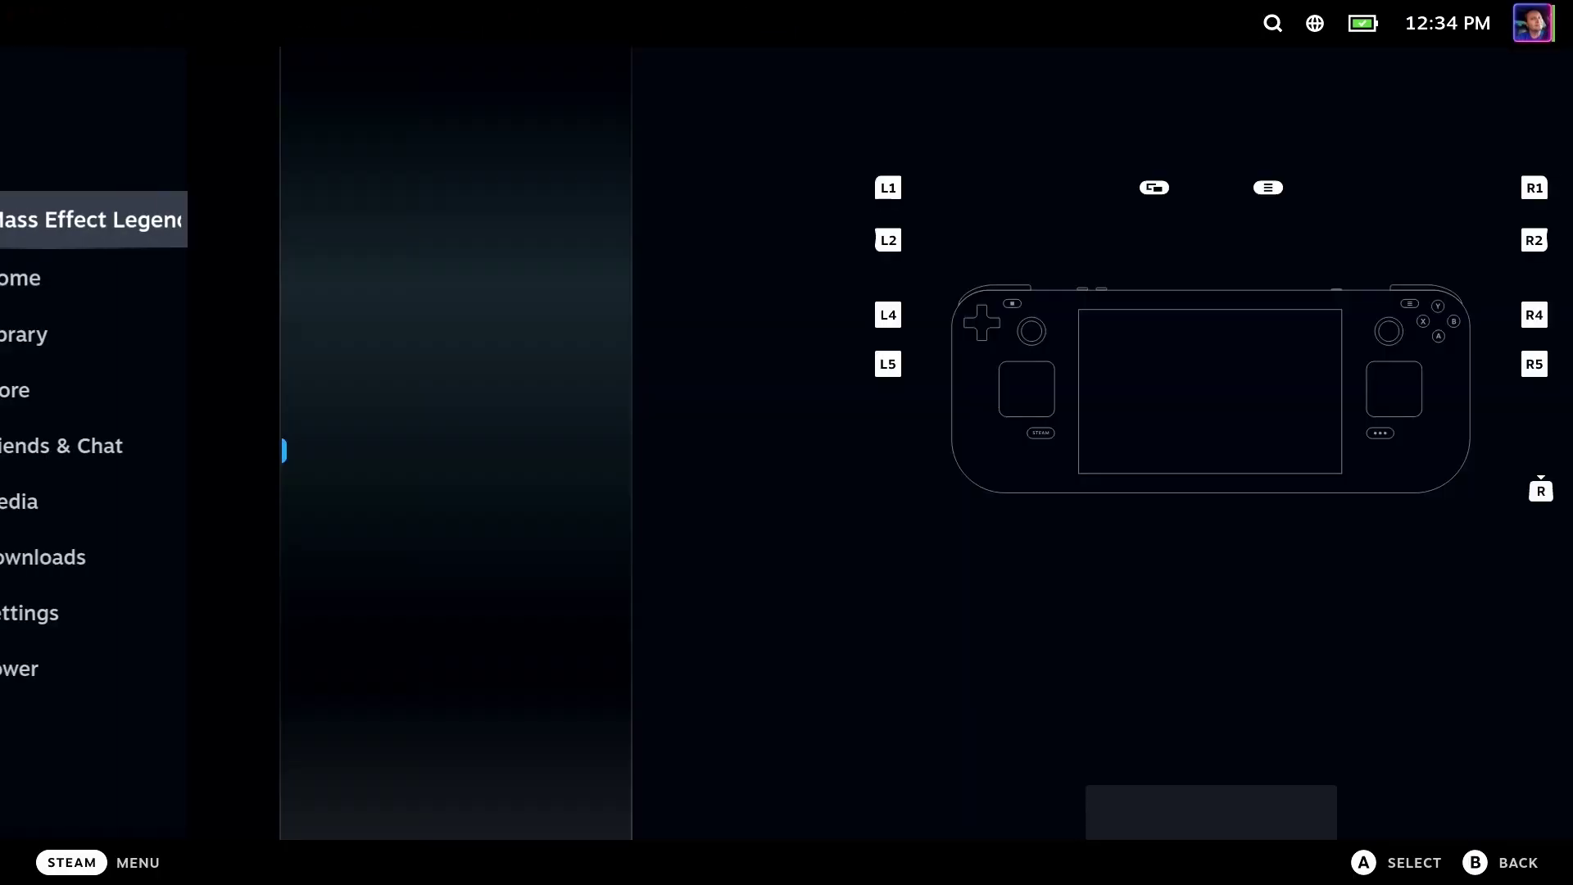
pyautogui.press('Down')
pyautogui.press('Down')
pyautogui.press('Down')
pyautogui.press('Return')
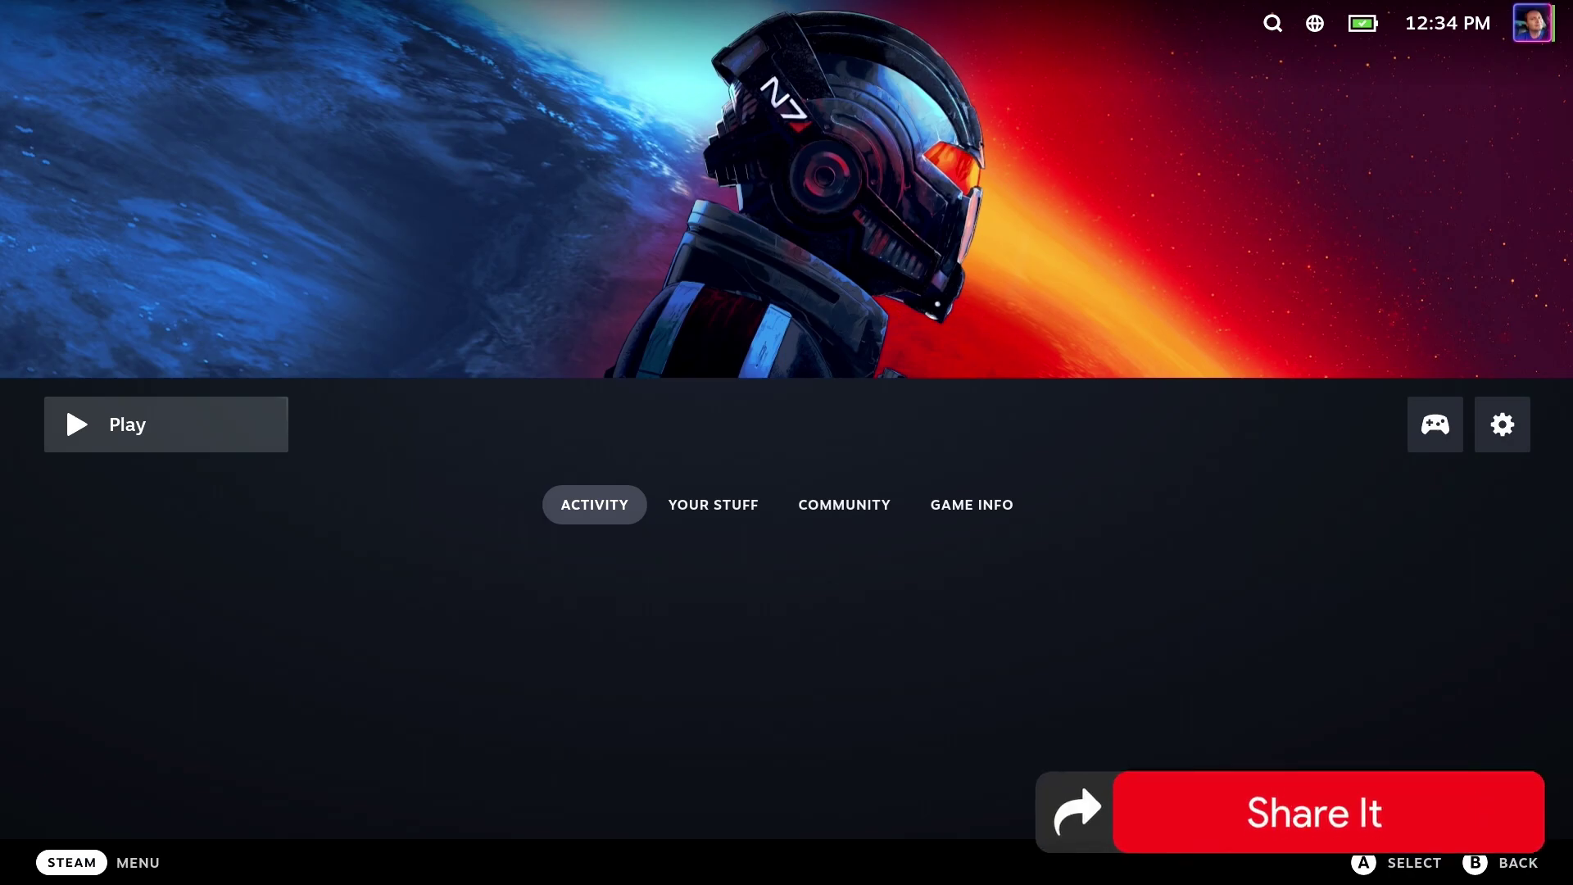
pyautogui.press('Escape')
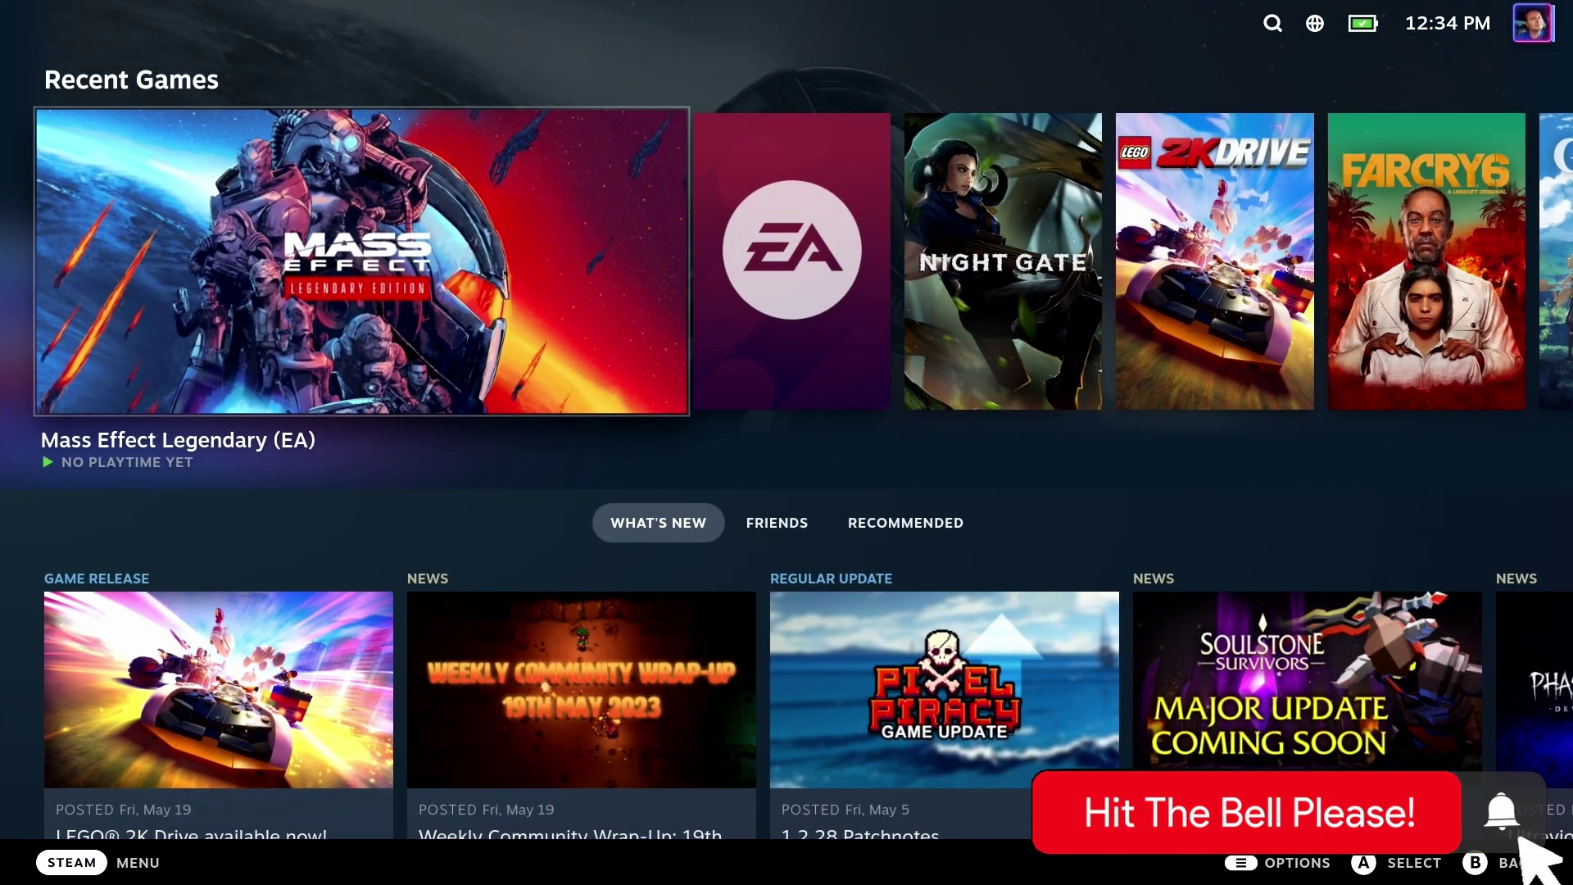